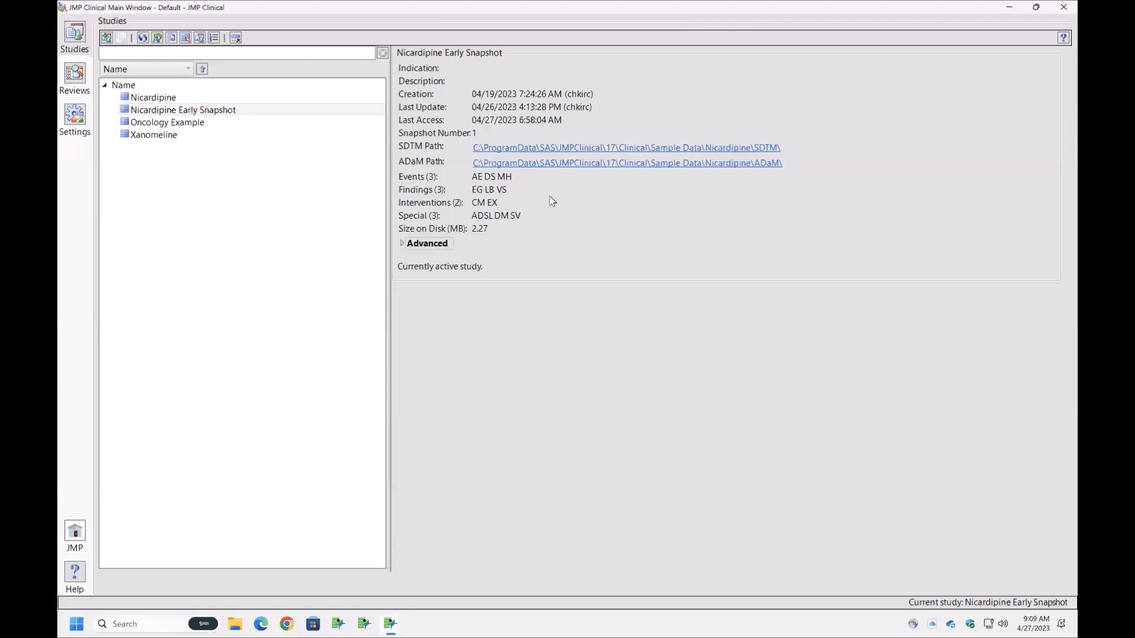
pyautogui.moveTo(549, 195); pyautogui.dragTo(446, 183)
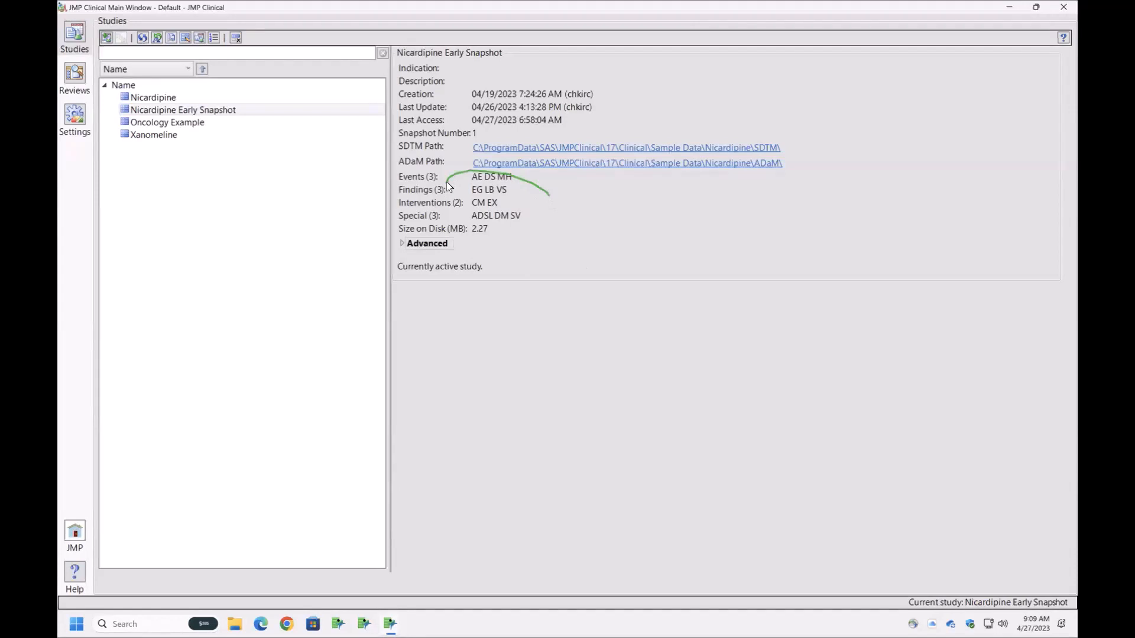
pyautogui.moveTo(447, 185)
pyautogui.mouseDown()
pyautogui.moveTo(504, 200)
pyautogui.moveTo(469, 200)
pyautogui.moveTo(472, 212)
pyautogui.moveTo(520, 208)
pyautogui.moveTo(508, 196)
pyautogui.moveTo(507, 221)
pyautogui.moveTo(467, 221)
pyautogui.moveTo(535, 206)
pyautogui.mouseUp()
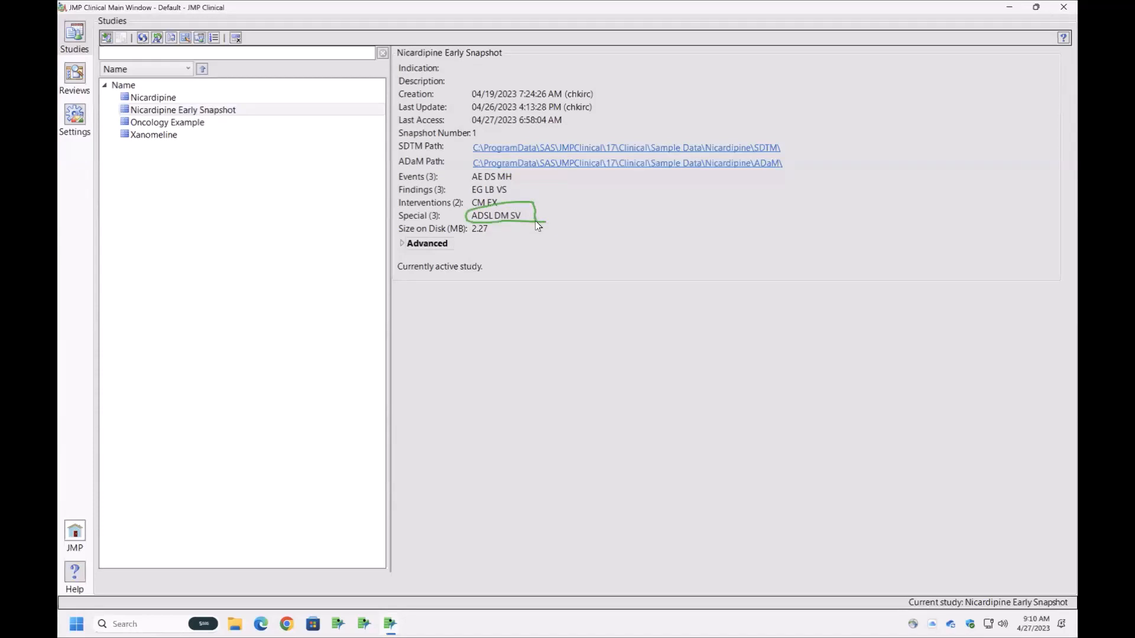
pyautogui.press('Escape')
# Start adding a new study and name it Example
pyautogui.click(106, 37)
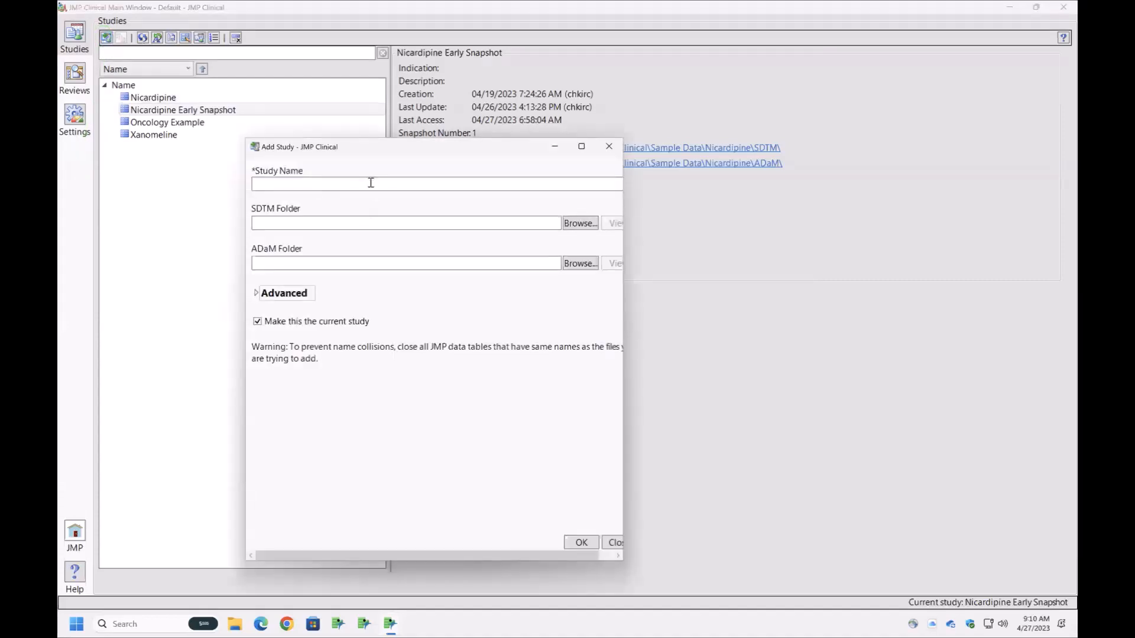
pyautogui.write('Exzm')
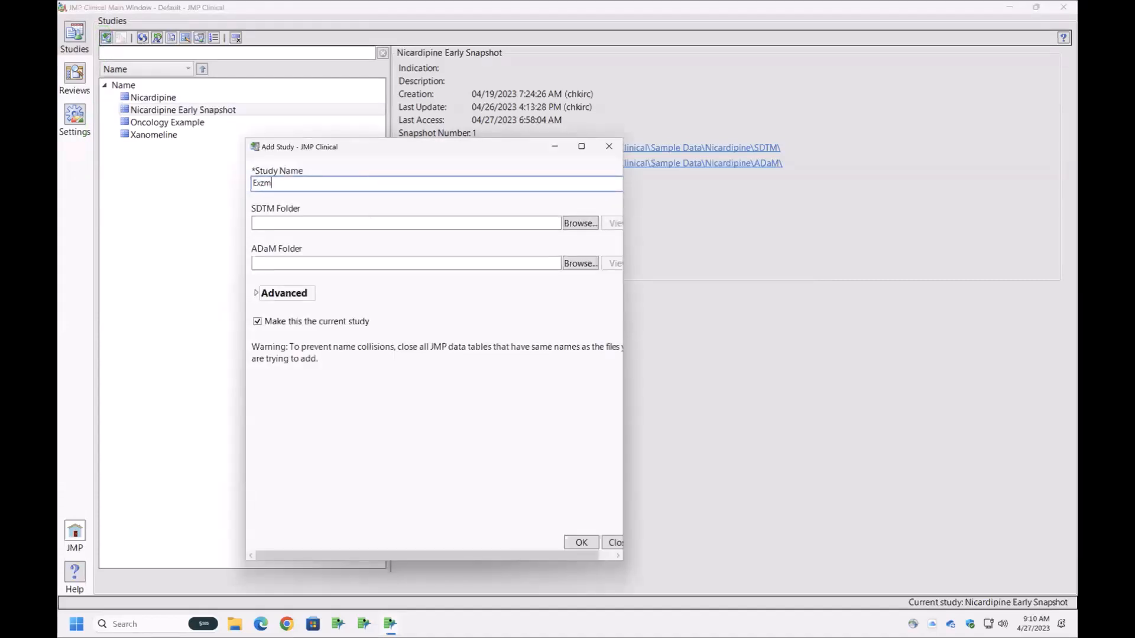
pyautogui.press('BackSpace')
pyautogui.press('BackSpace')
pyautogui.write('ample')
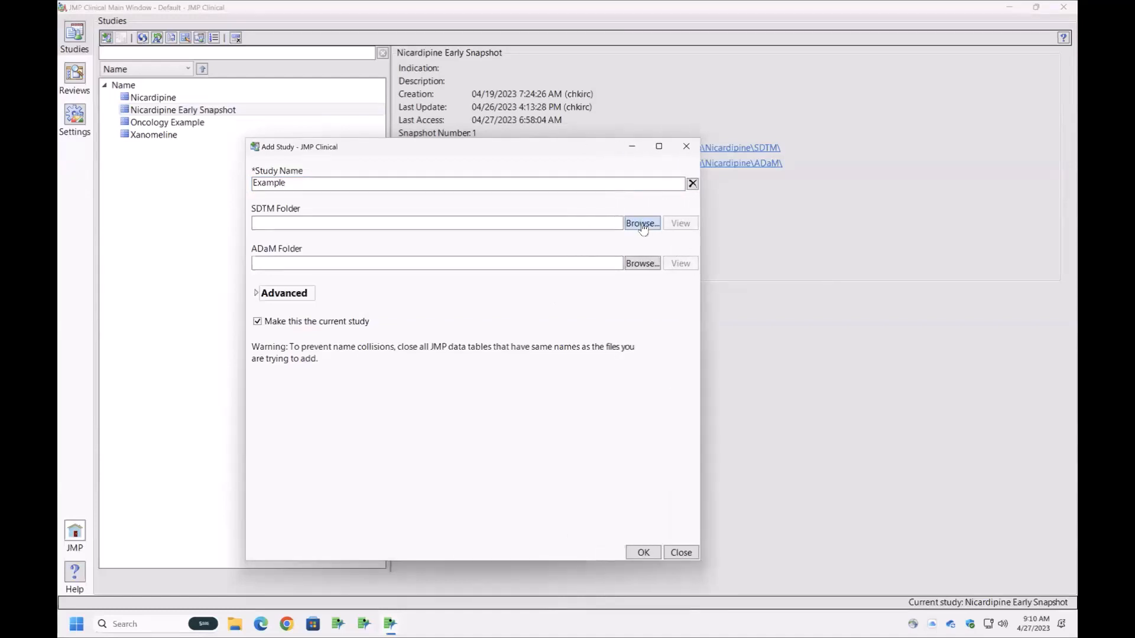
# Set the study's SDTM folder to JMP_Clinical\Study Data\Nicardipine\SDTM in the OneDrive - SAS folder
pyautogui.click(643, 226)
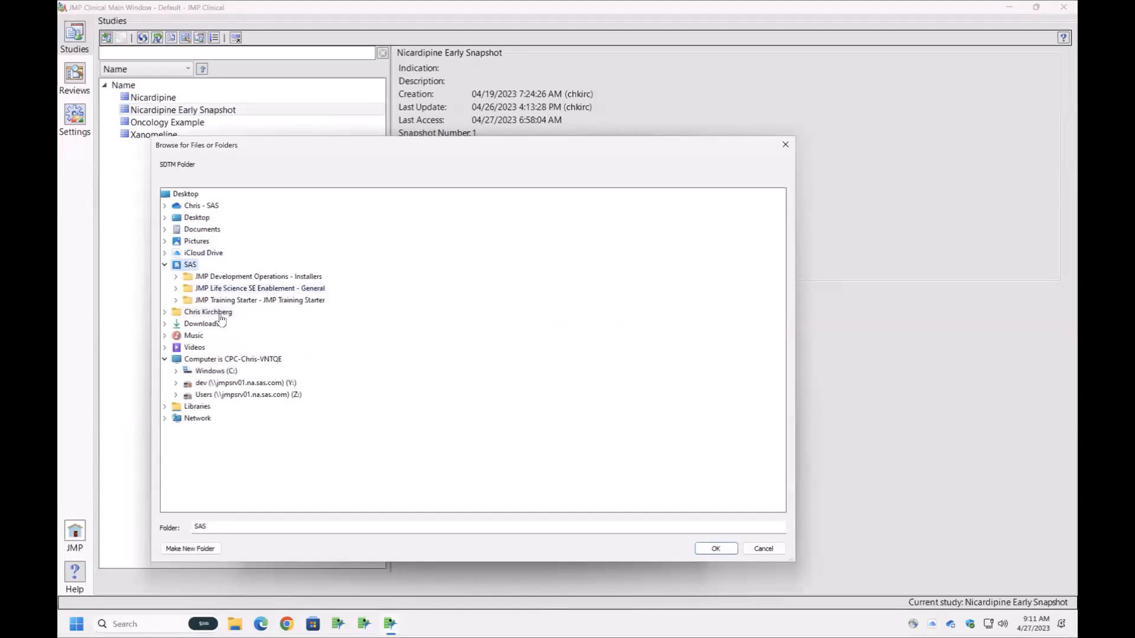
pyautogui.click(212, 312)
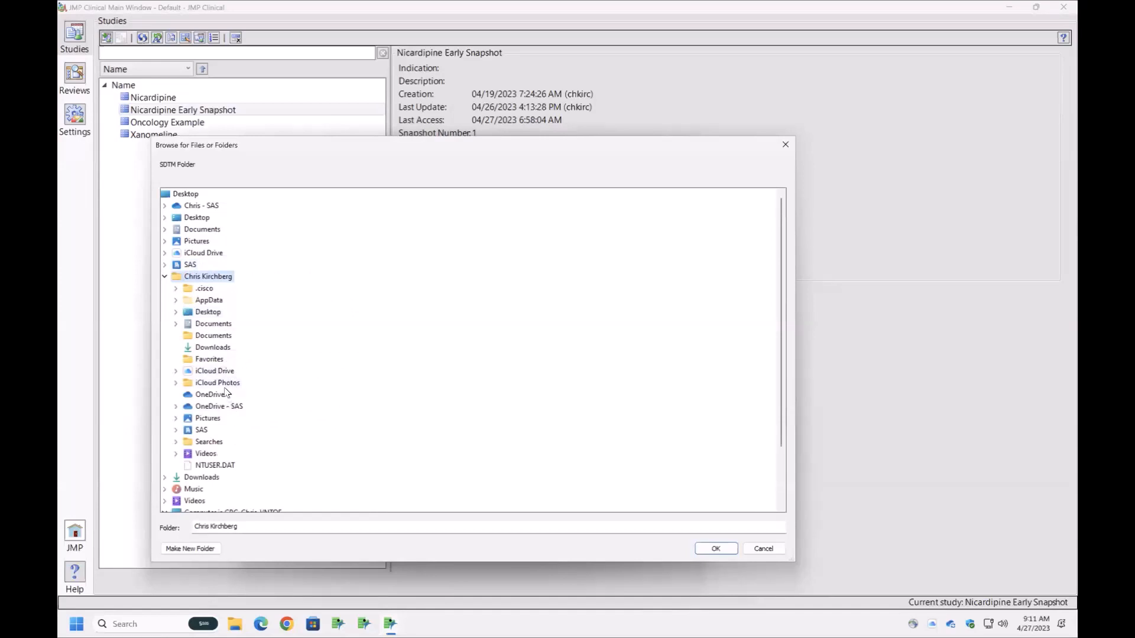
pyautogui.doubleClick(232, 406)
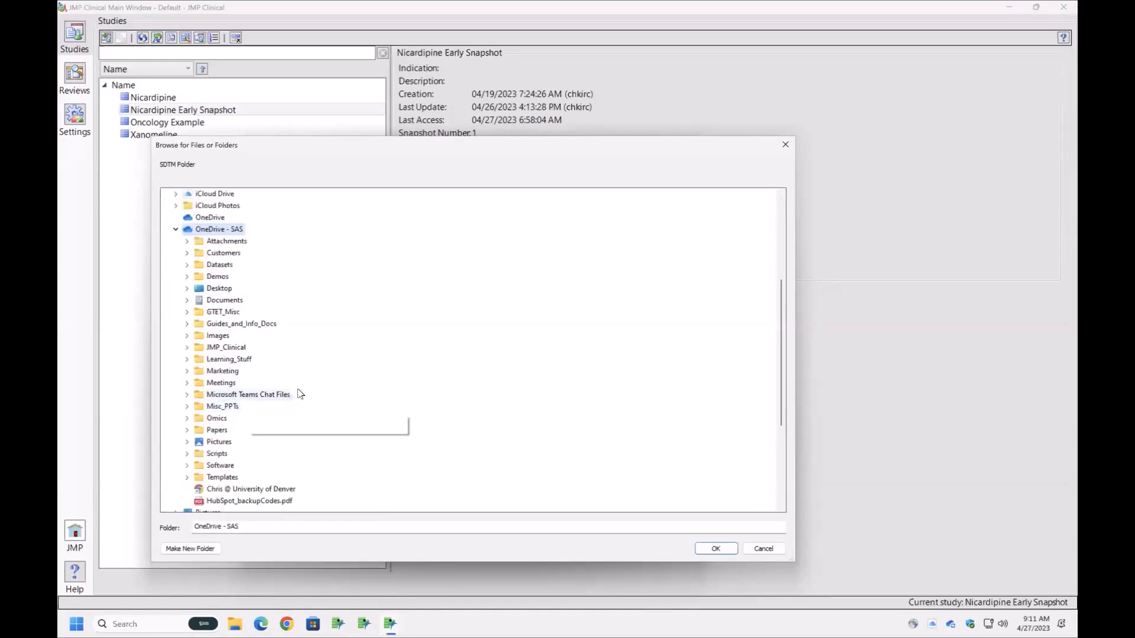
pyautogui.click(239, 348)
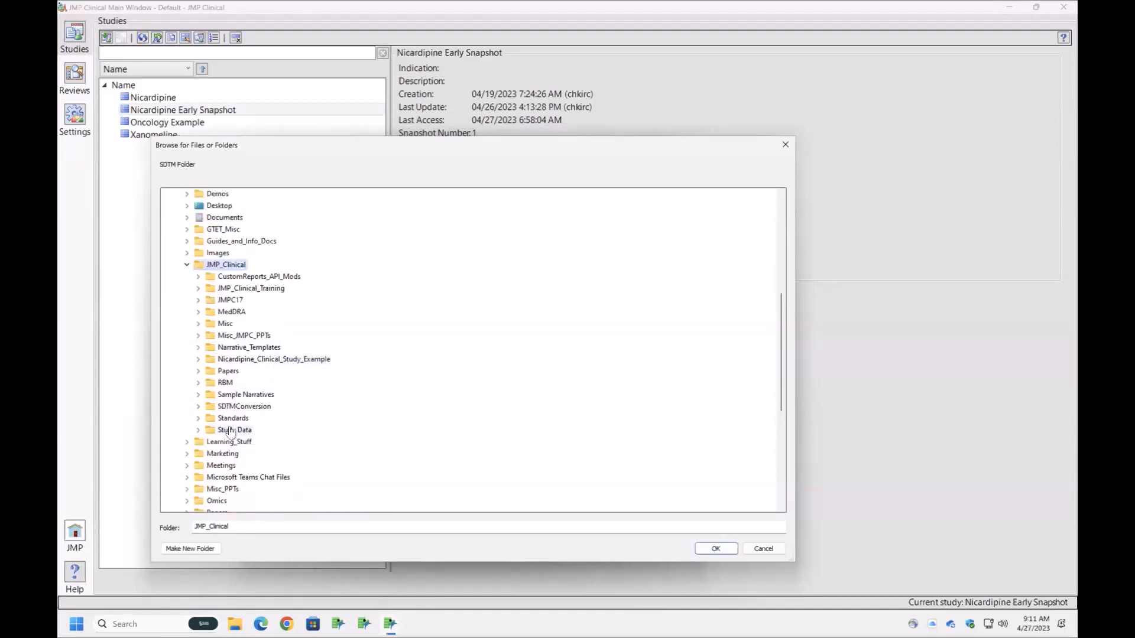
pyautogui.click(234, 431)
pyautogui.scroll(-1, 304, 401)
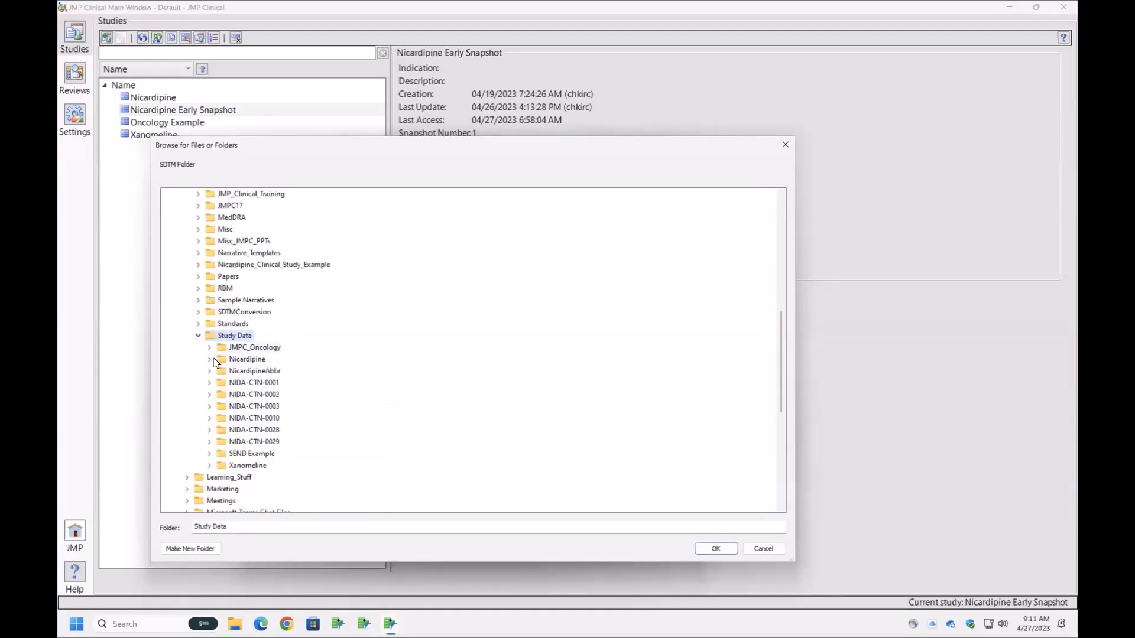
pyautogui.click(210, 362)
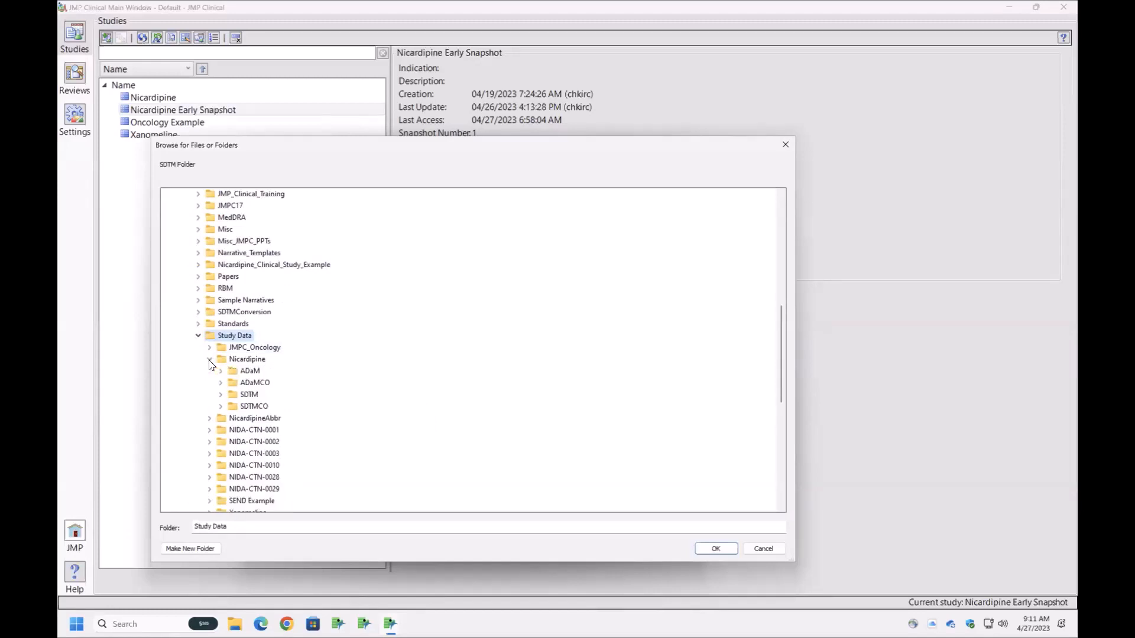
pyautogui.click(242, 396)
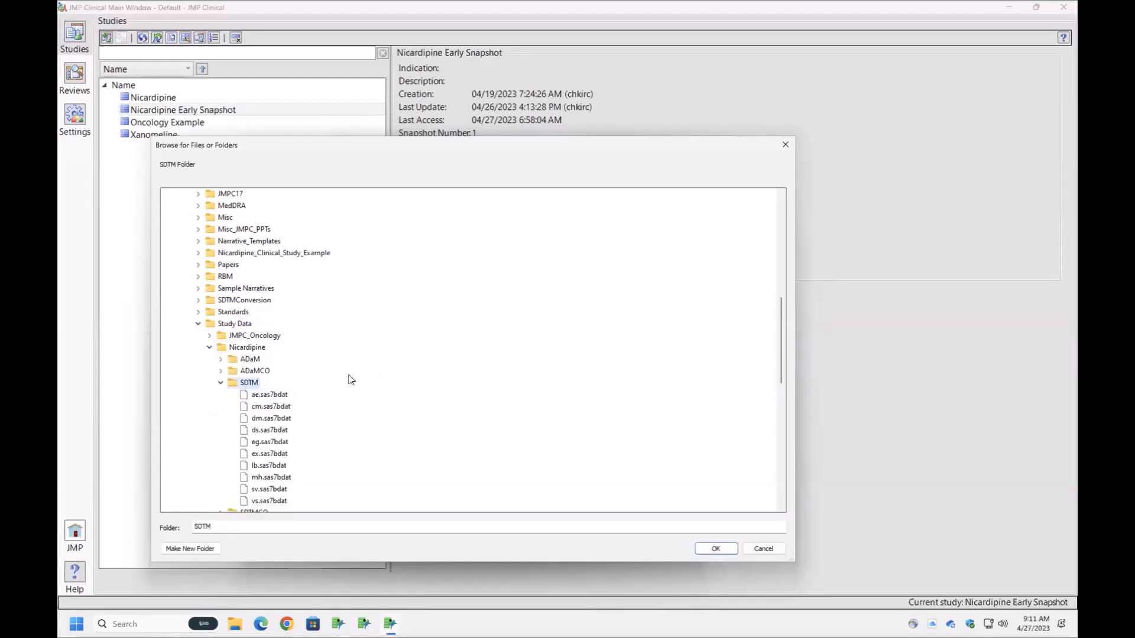
pyautogui.scroll(-1, 325, 376)
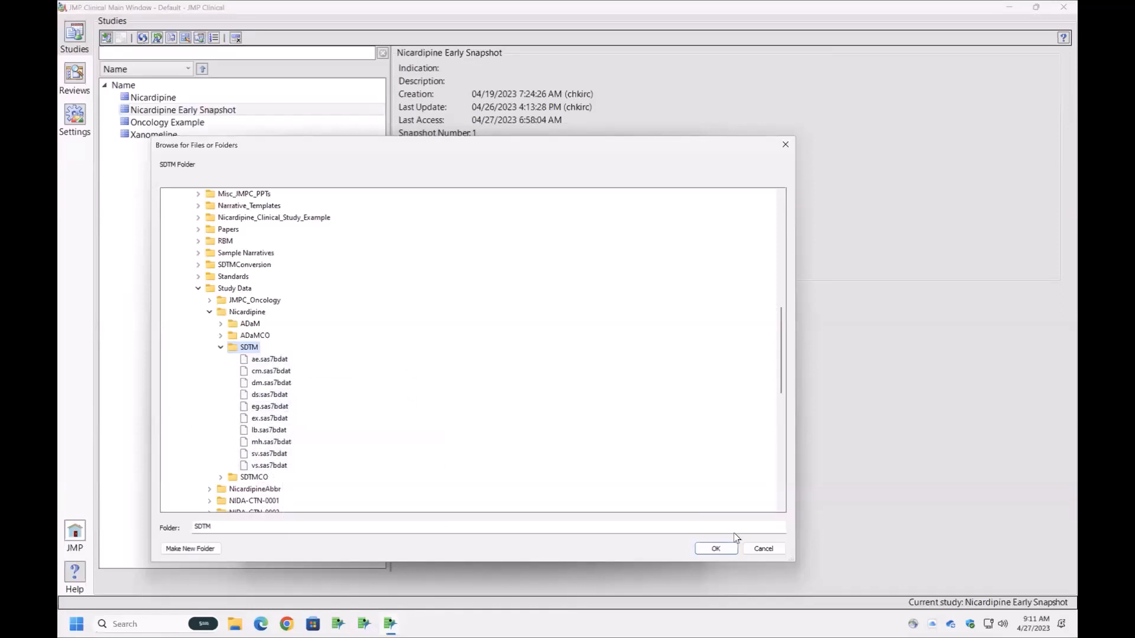
pyautogui.click(715, 549)
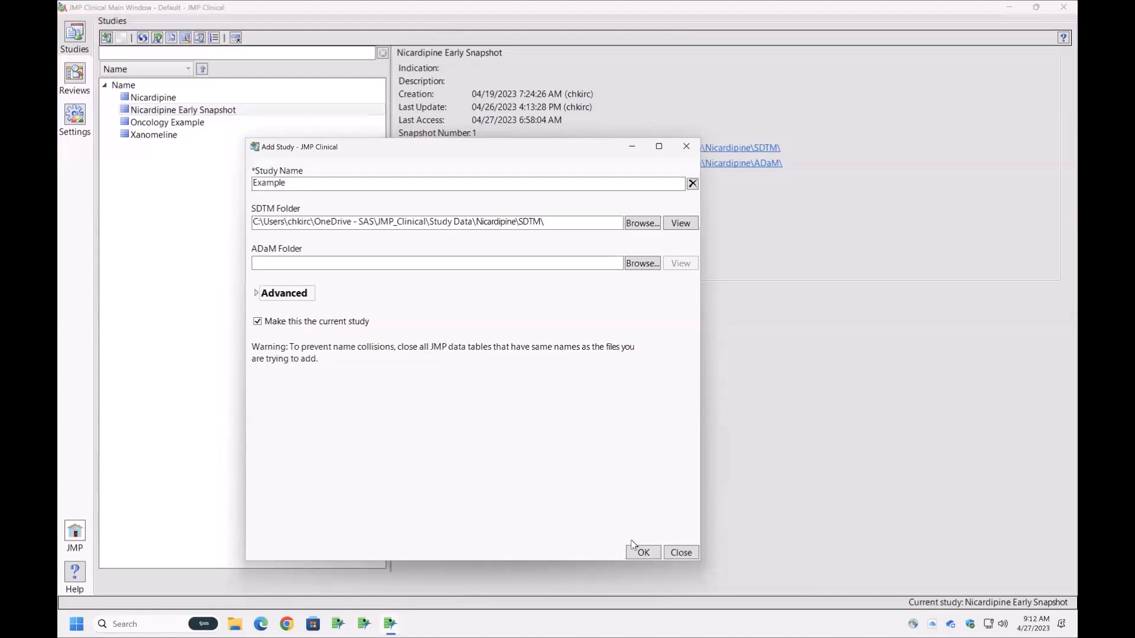
# Add the Example study from the chosen SDTM folder and make it the current study
pyautogui.click(641, 554)
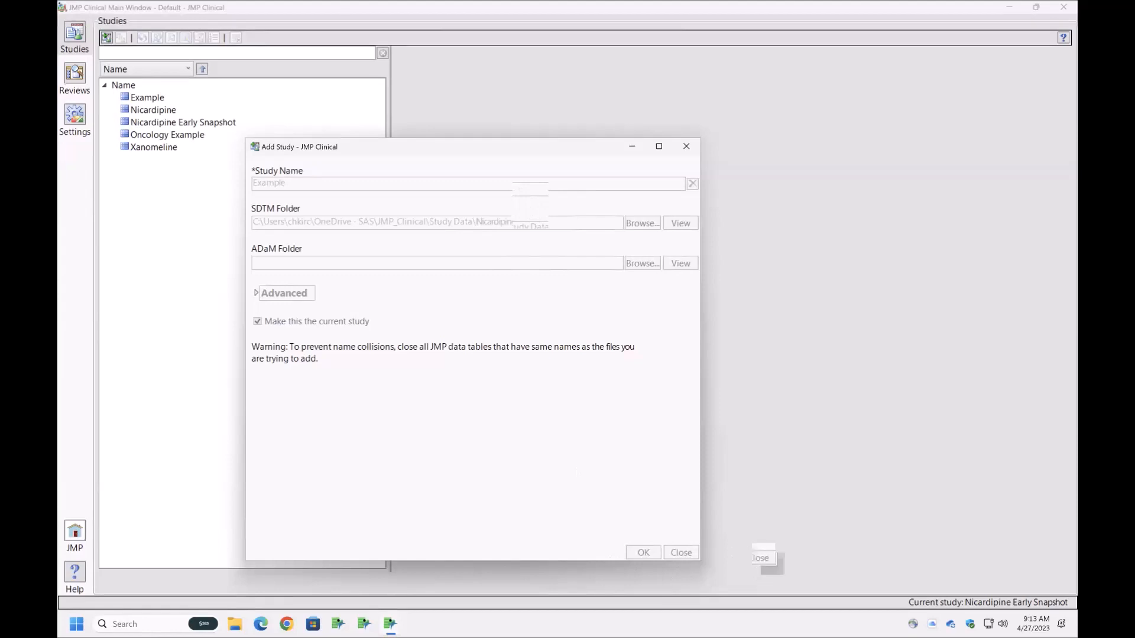
pyautogui.moveTo(390, 623)
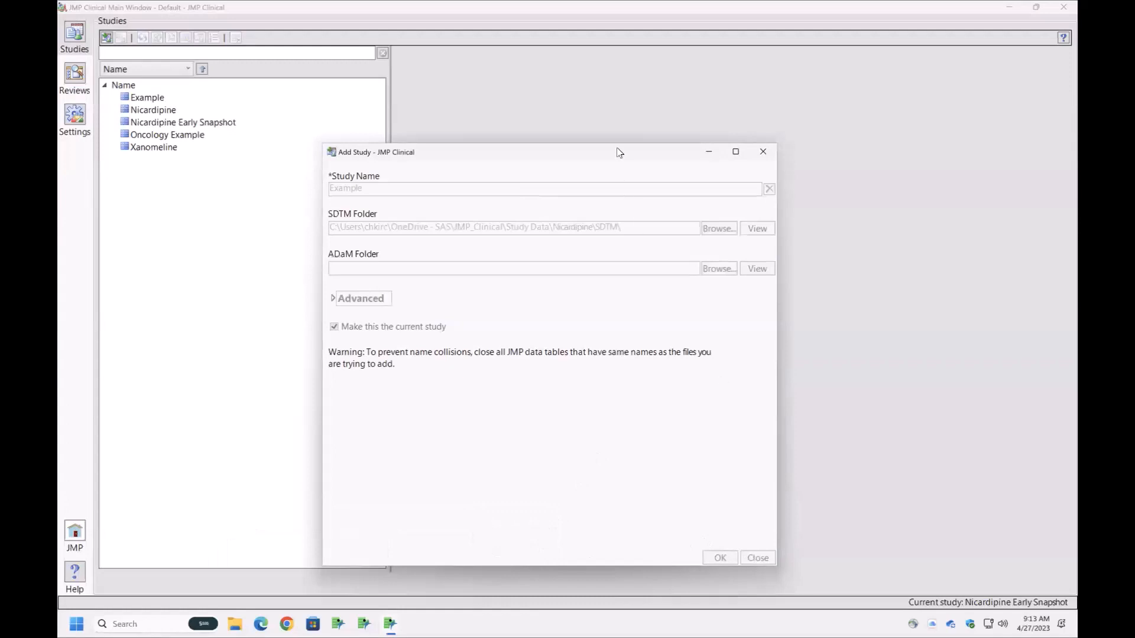
pyautogui.moveTo(619, 152); pyautogui.dragTo(801, 187)
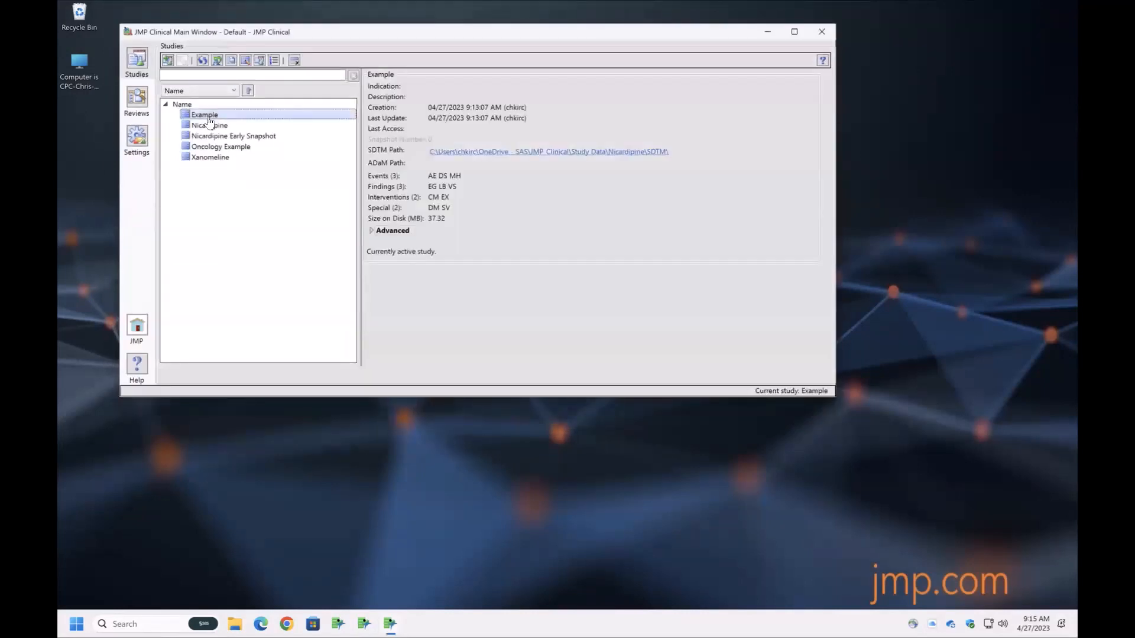
# Enlarge the main window and make Nicardipine Early Snapshot the current study
pyautogui.click(832, 399)
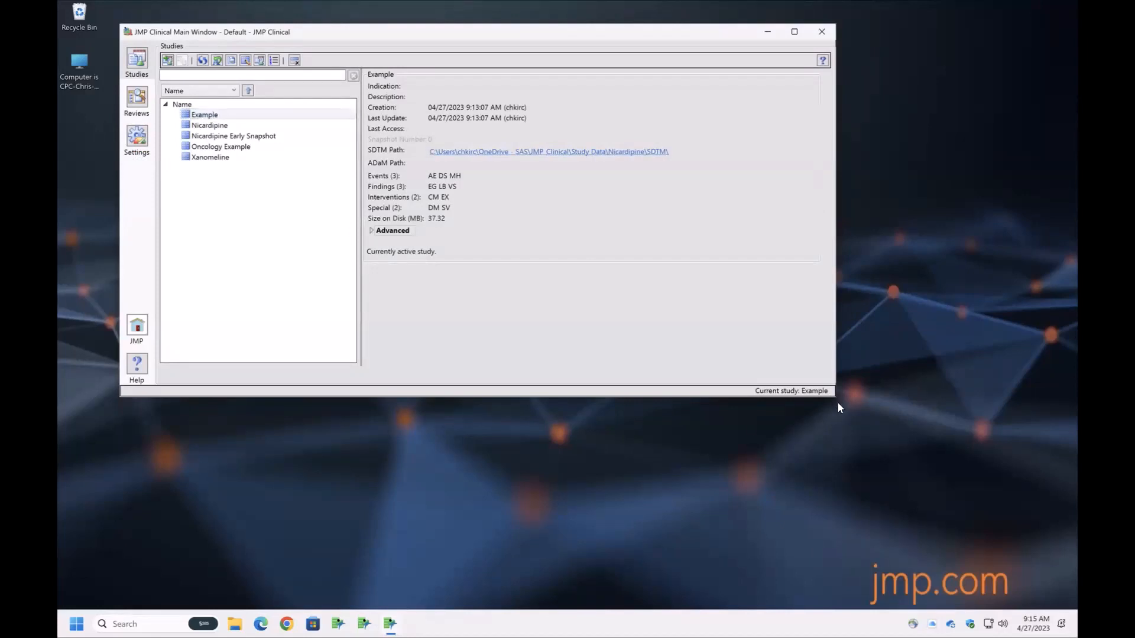
pyautogui.moveTo(838, 403); pyautogui.dragTo(929, 536)
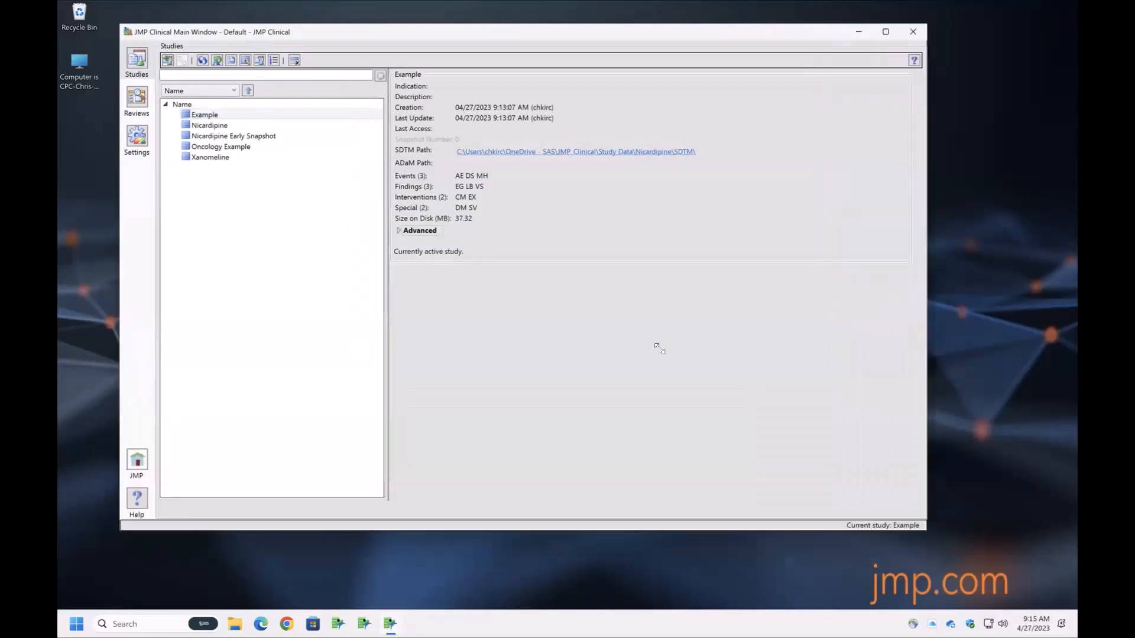
pyautogui.click(245, 136)
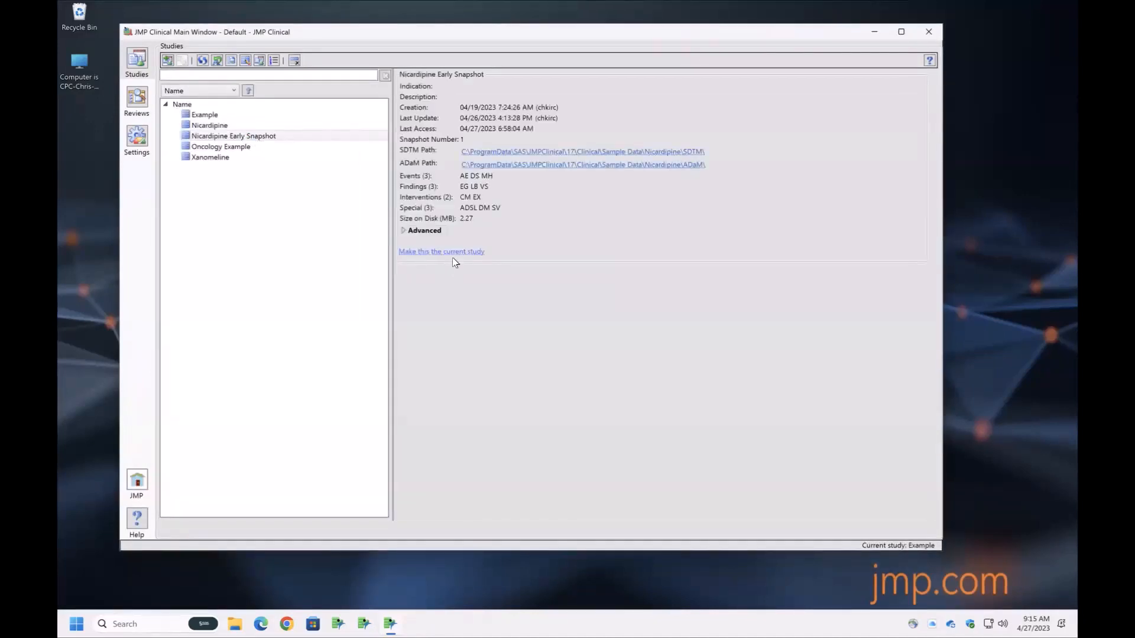
pyautogui.moveTo(422, 230)
pyautogui.mouseDown()
pyautogui.moveTo(380, 275)
pyautogui.moveTo(467, 309)
pyautogui.moveTo(519, 292)
pyautogui.moveTo(515, 268)
pyautogui.mouseUp()
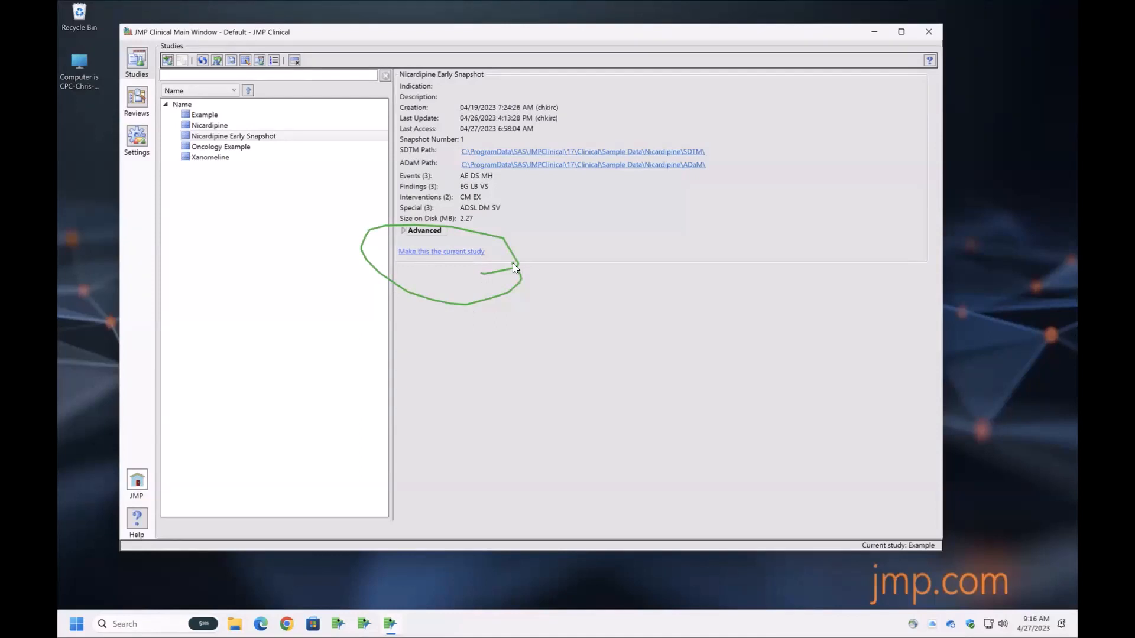
pyautogui.click(436, 252)
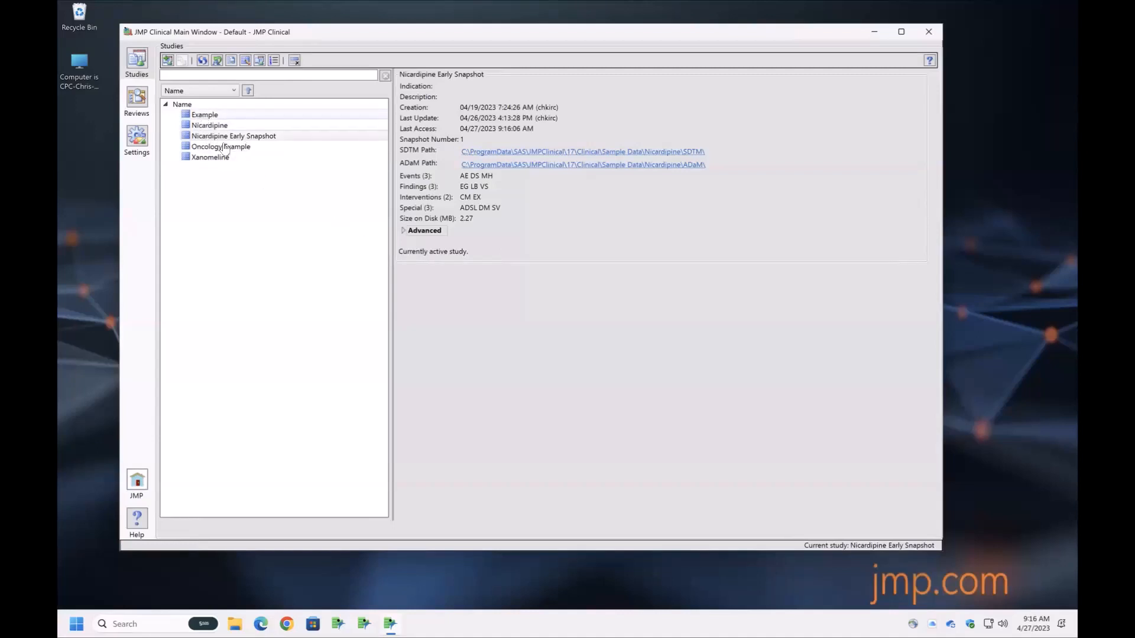
# Remove the study management lock and open the value order and color settings for Nicardipine Early Snapshot
pyautogui.click(274, 61)
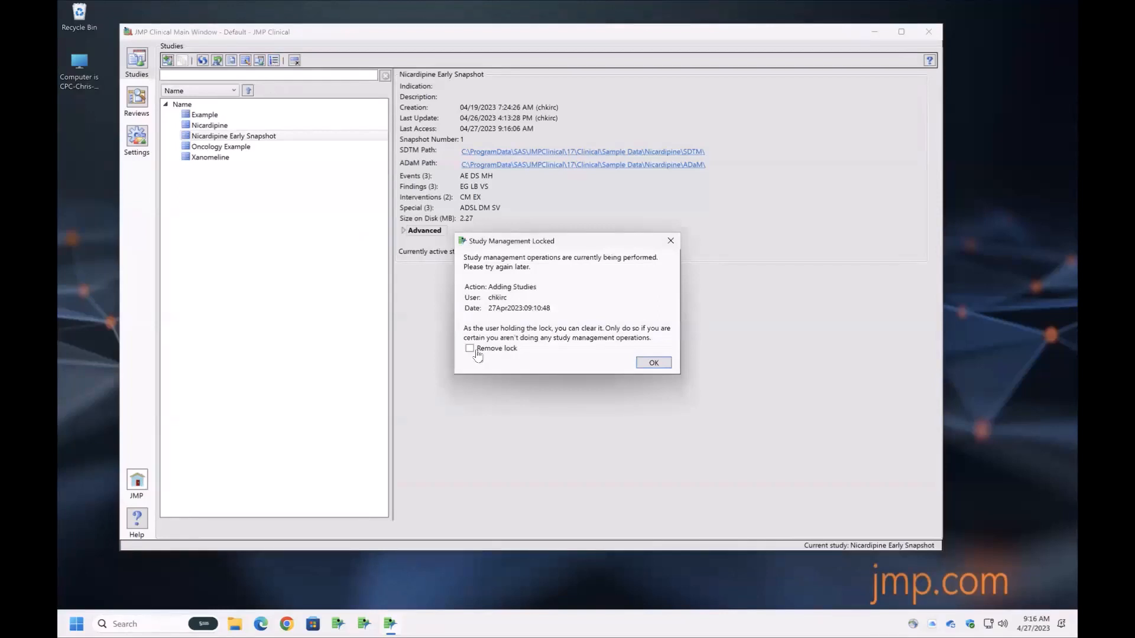
pyautogui.click(653, 362)
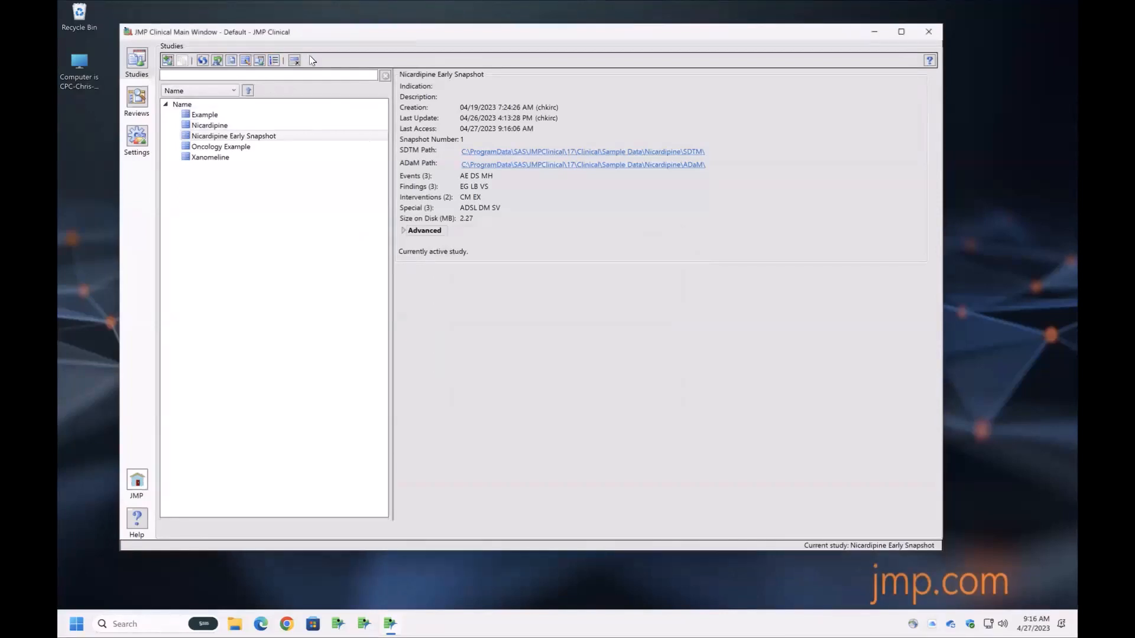
pyautogui.click(272, 60)
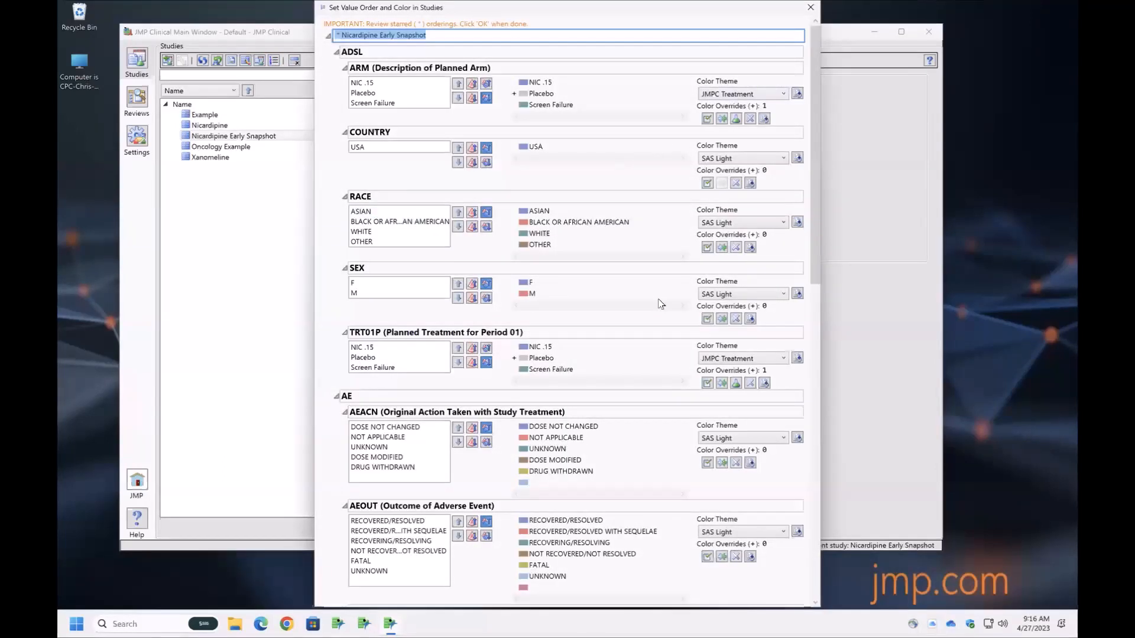
# Set the color themes of the ADSL SEX and RACE variables to Universal and apply the changes
pyautogui.click(733, 294)
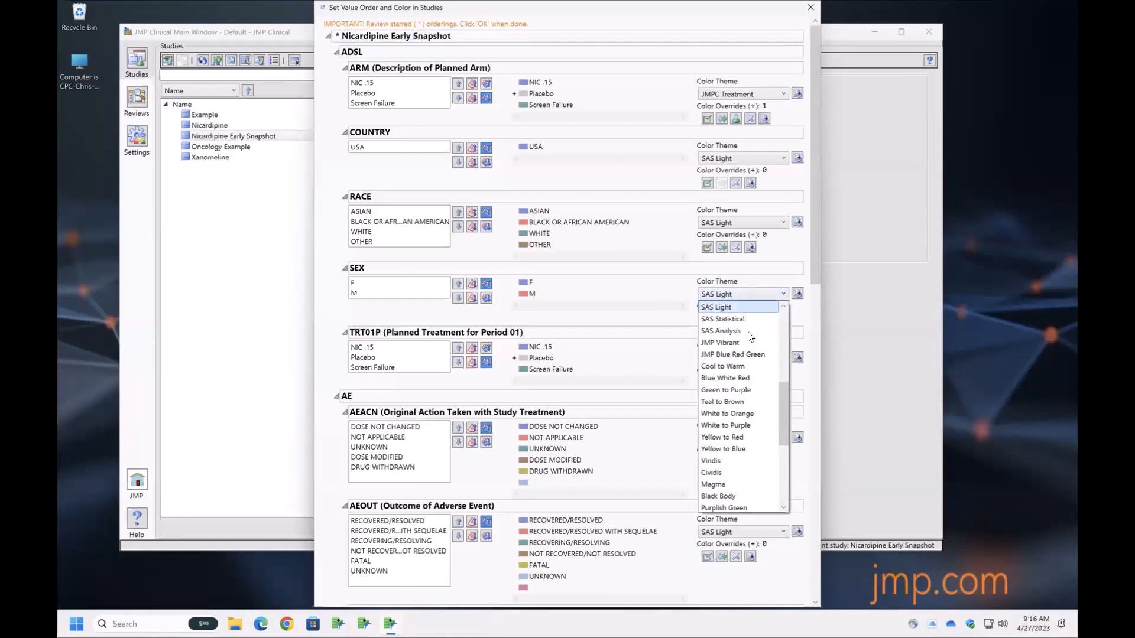
pyautogui.scroll(2, 750, 330)
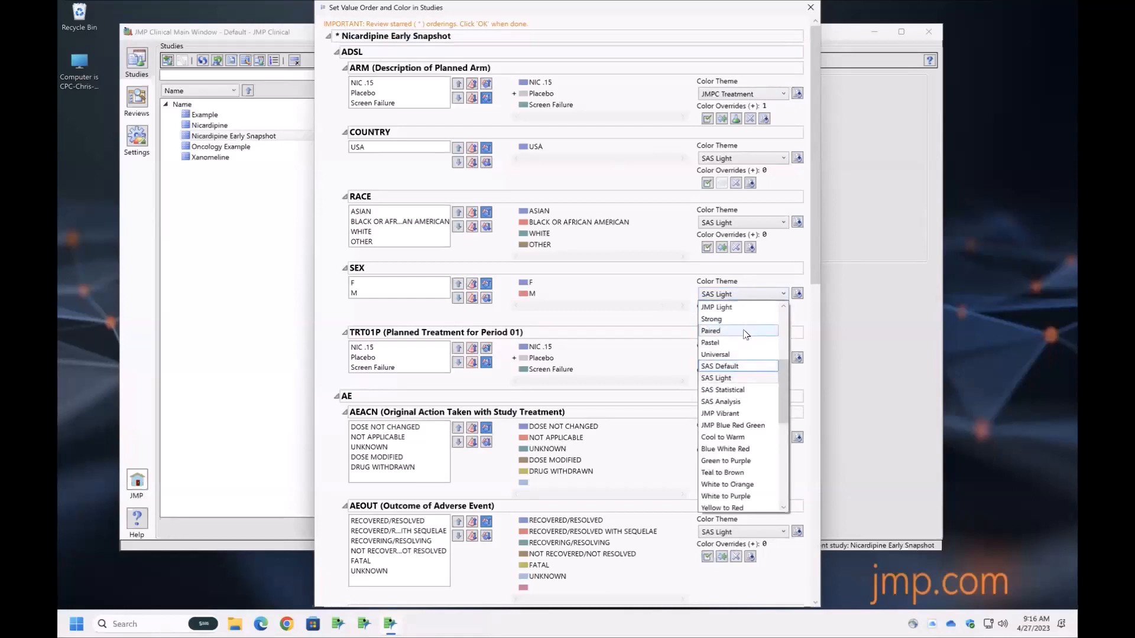
pyautogui.click(724, 358)
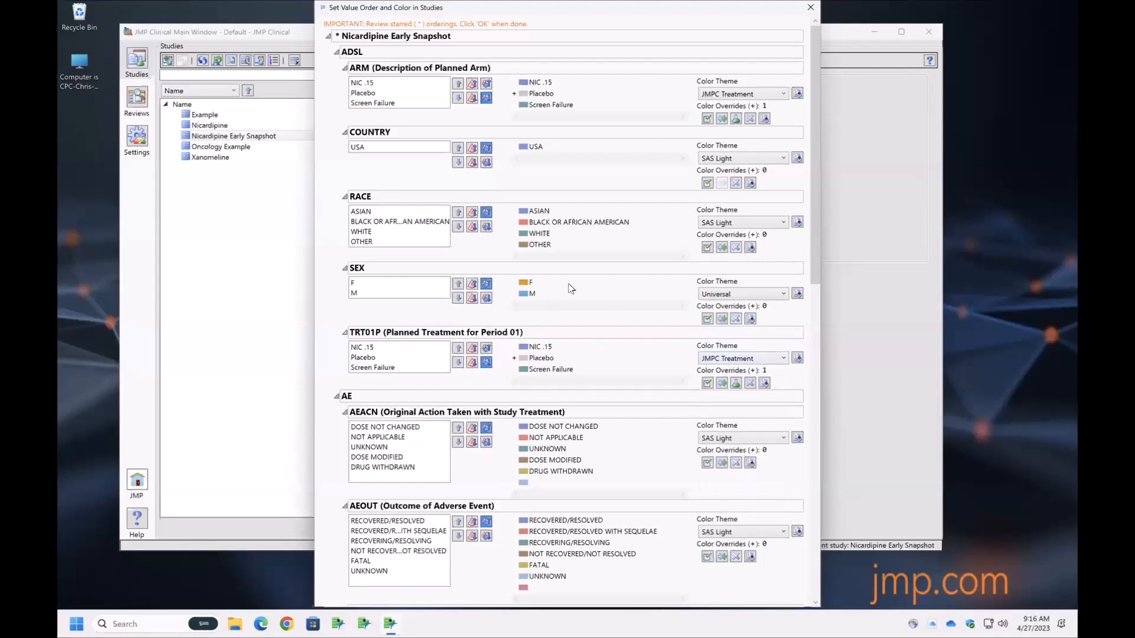
pyautogui.click(726, 226)
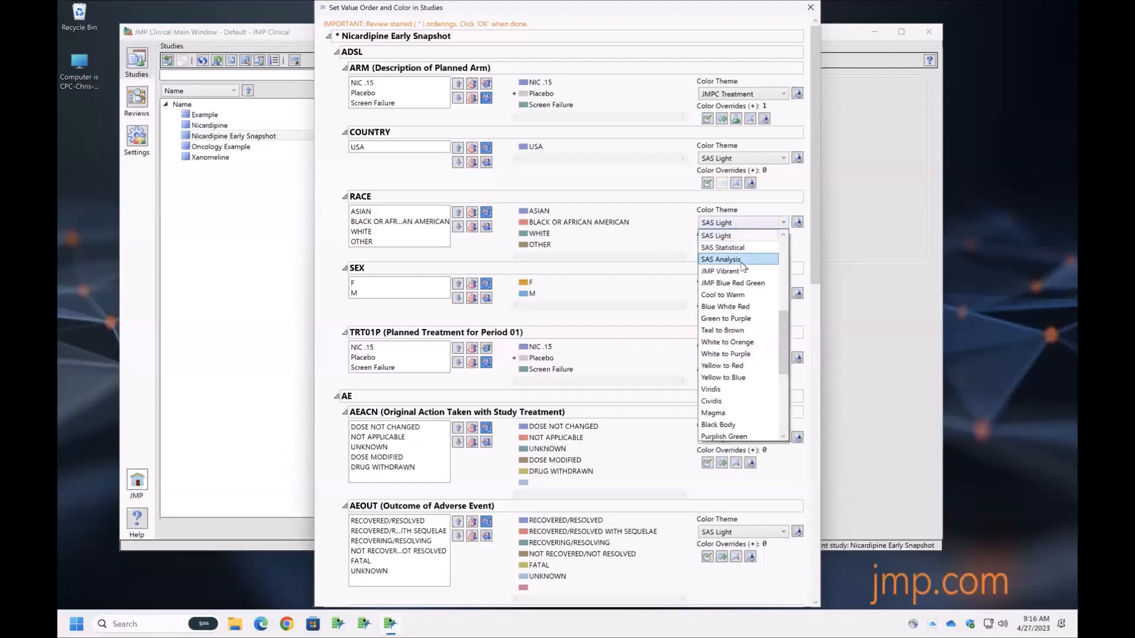
pyautogui.scroll(1, 738, 260)
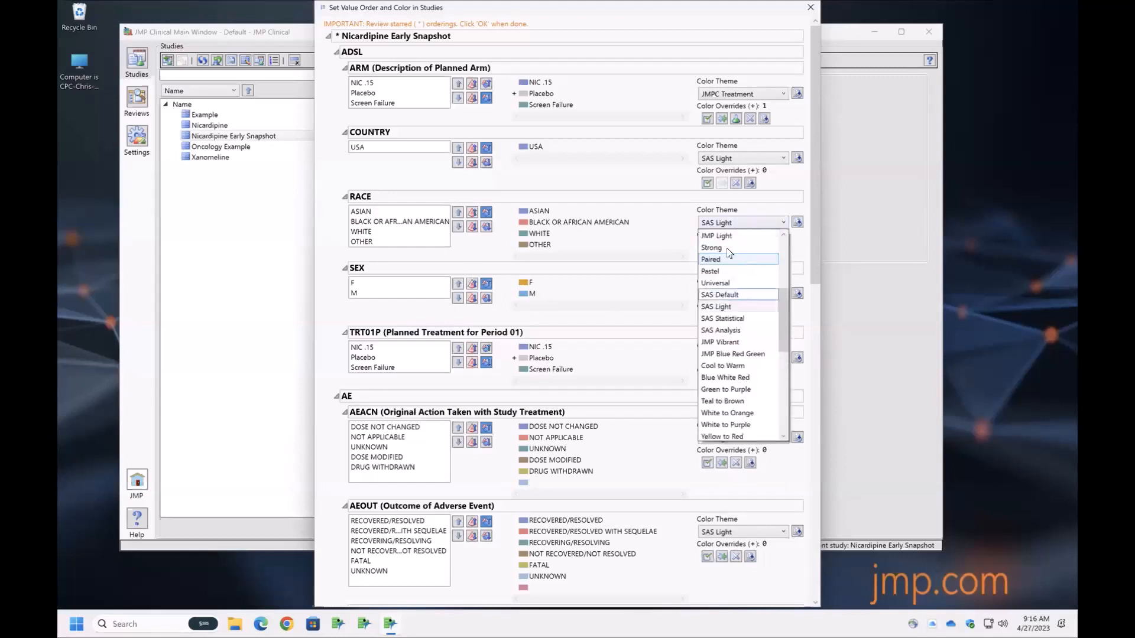
pyautogui.click(729, 286)
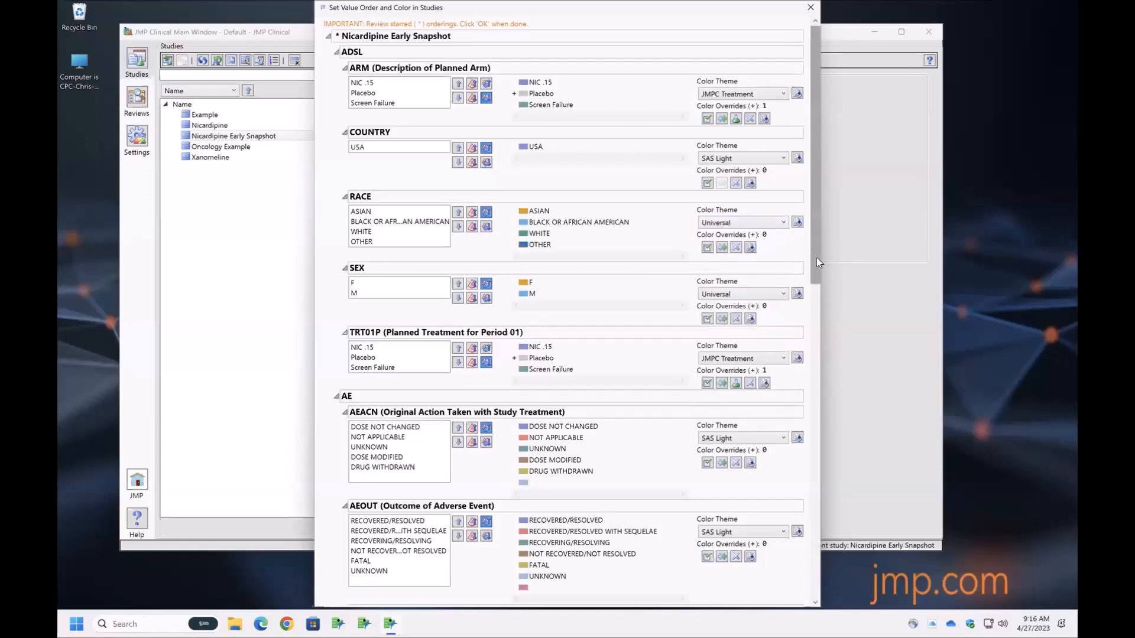
pyautogui.click(813, 340)
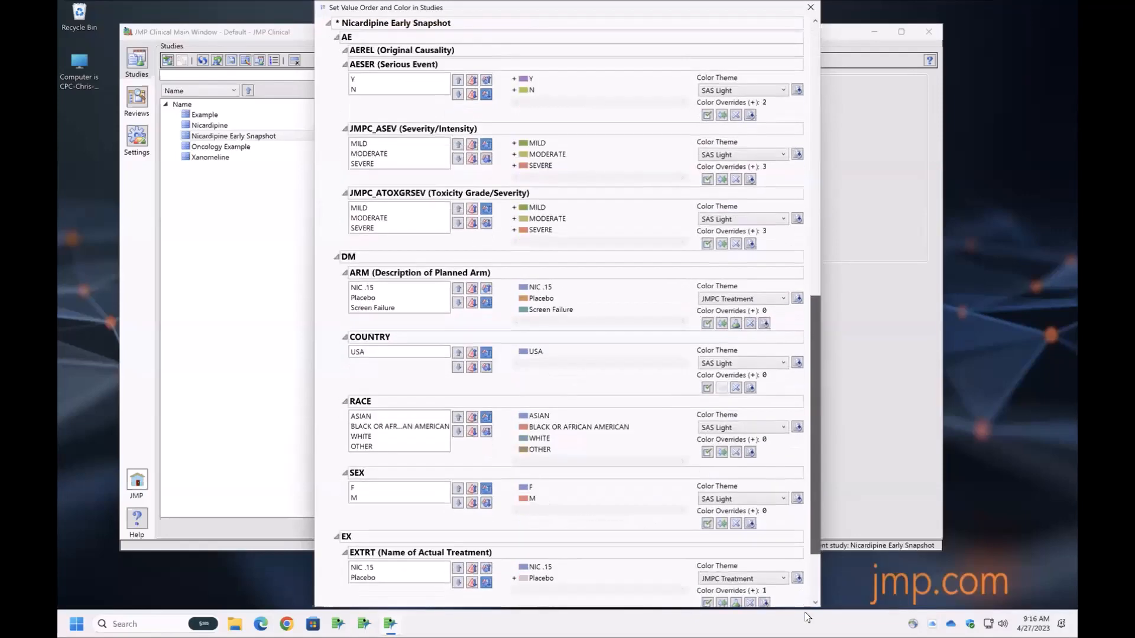
pyautogui.moveTo(814, 555); pyautogui.dragTo(814, 582)
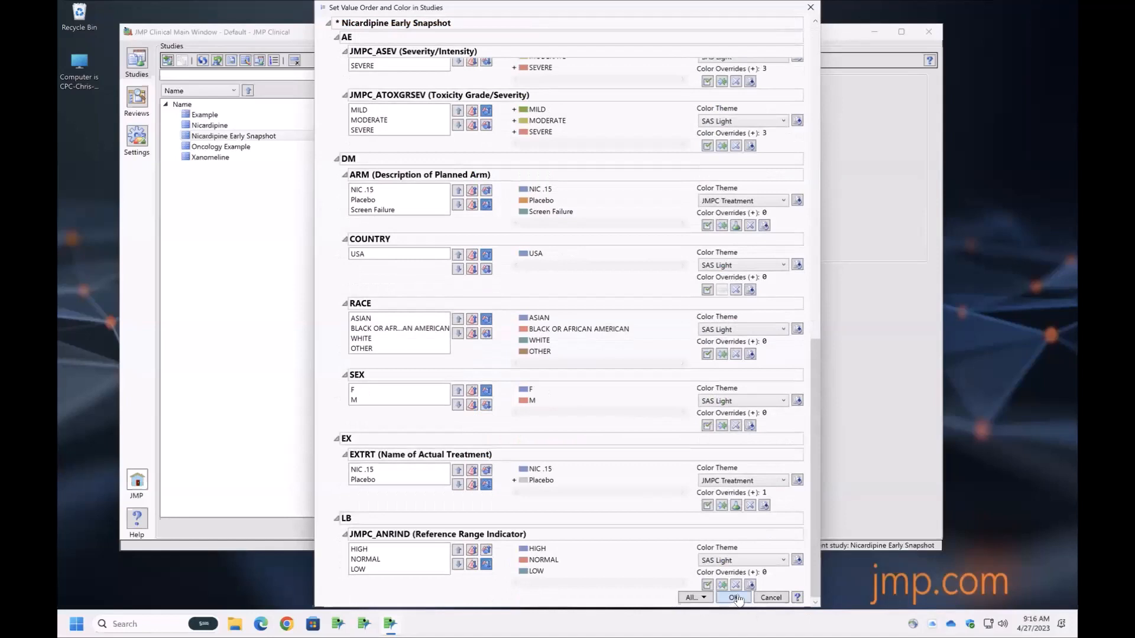
pyautogui.click(734, 597)
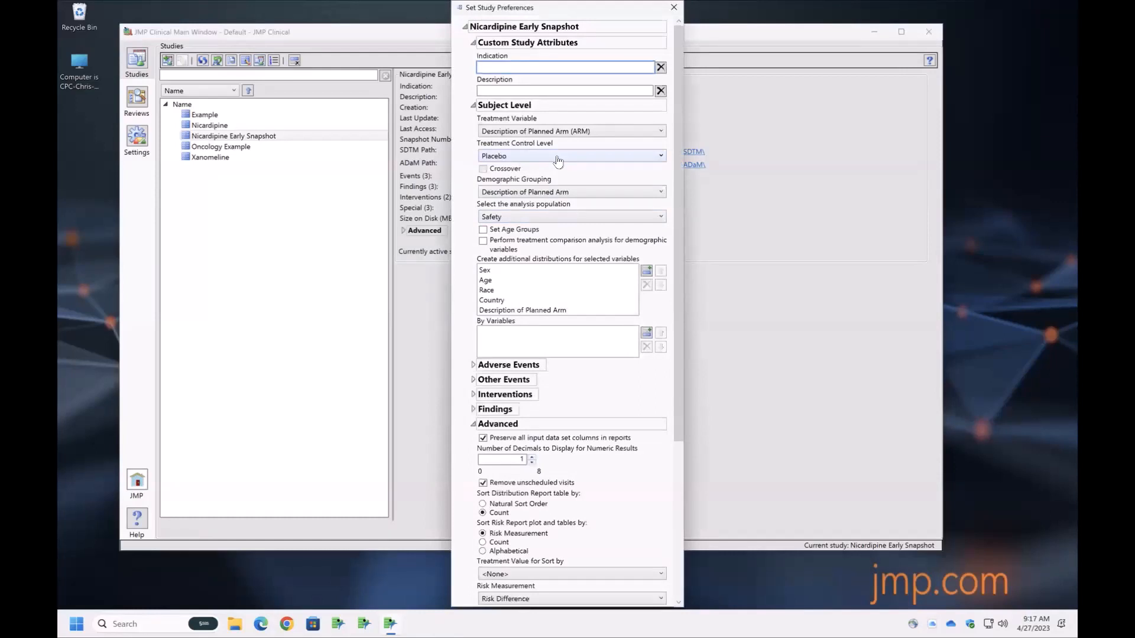
# Set the subject-level analysis population to All Subjects Excluding Screen Failures and collapse the Subject Level preferences
pyautogui.click(561, 193)
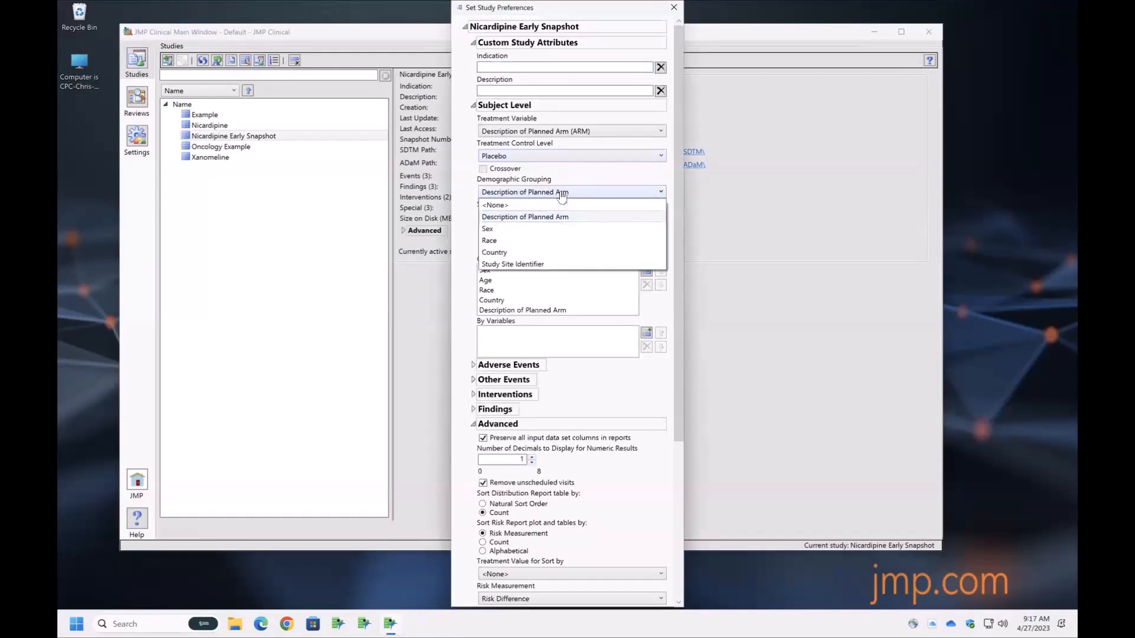
pyautogui.click(609, 174)
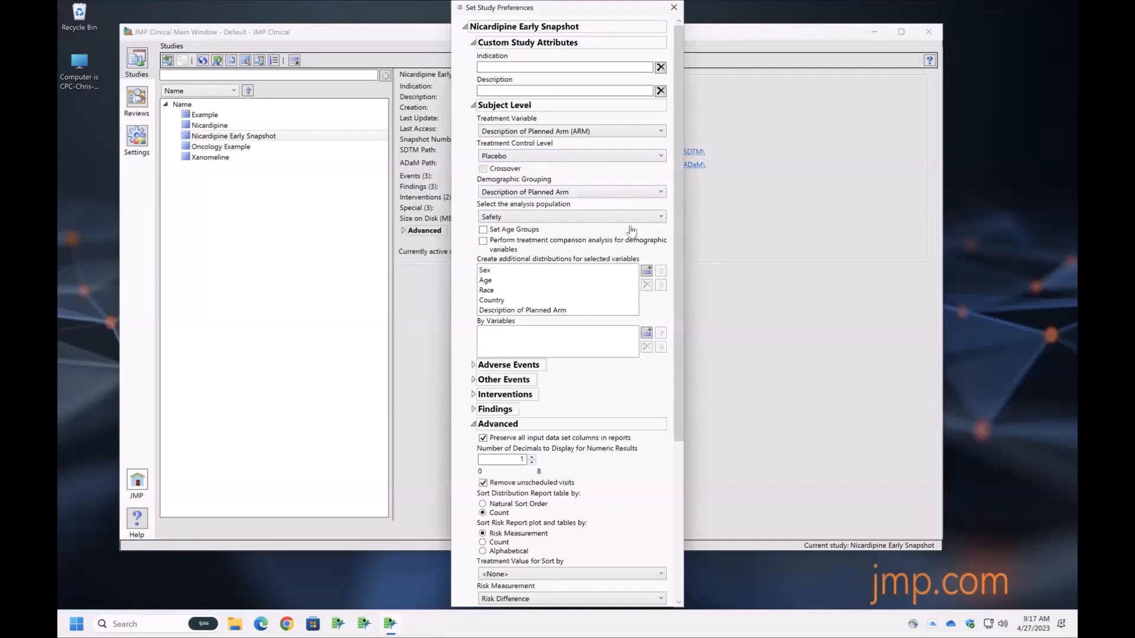
pyautogui.click(550, 218)
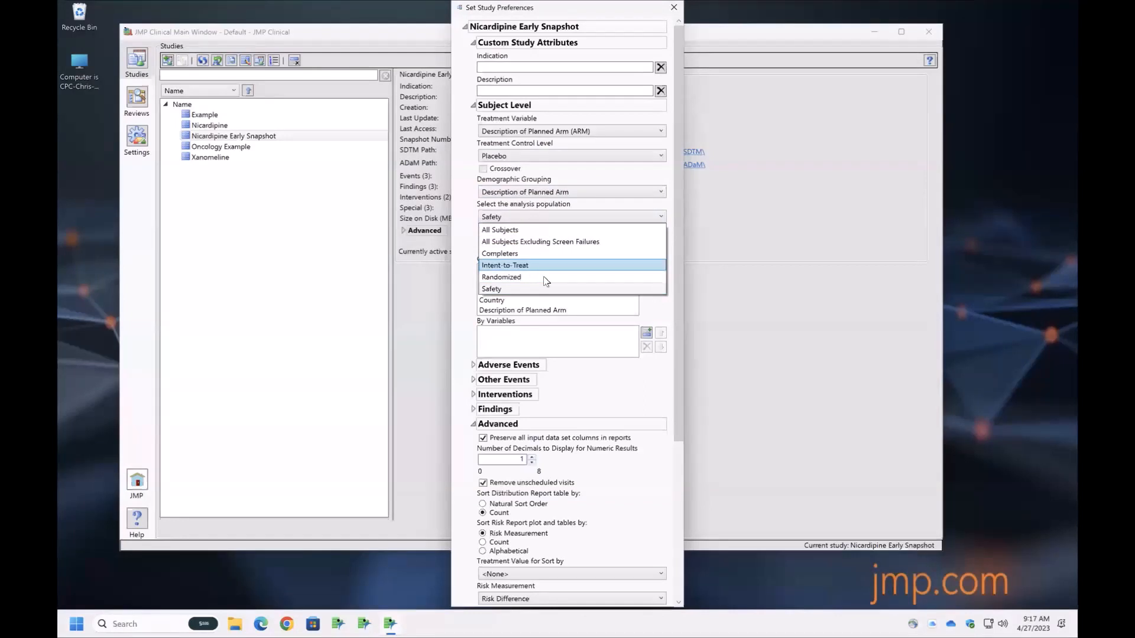
pyautogui.click(571, 243)
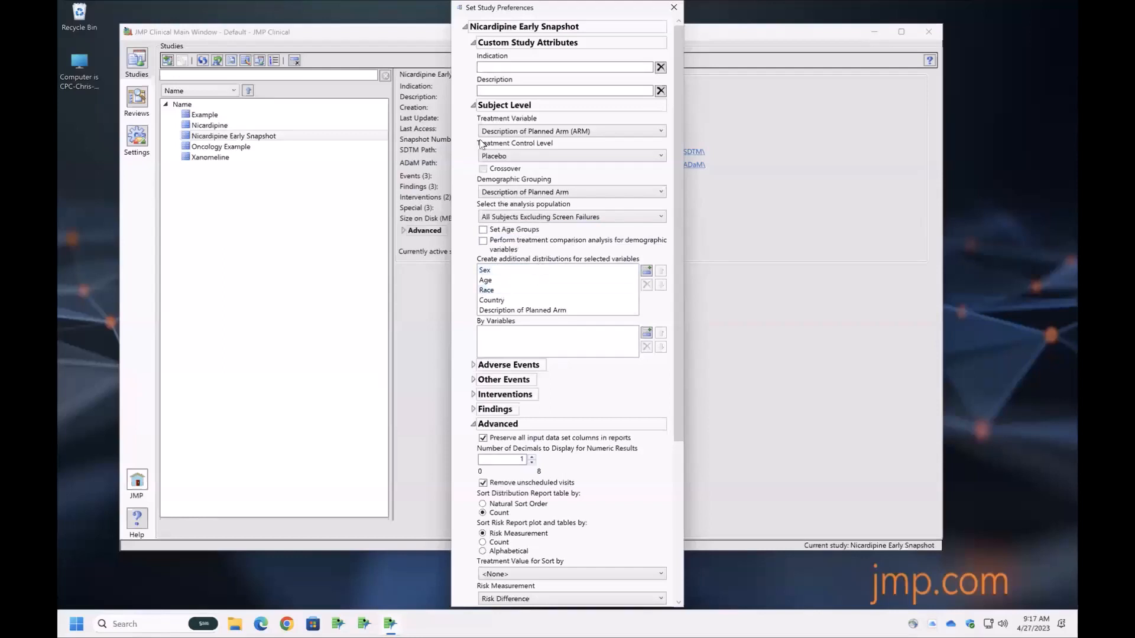
pyautogui.click(473, 106)
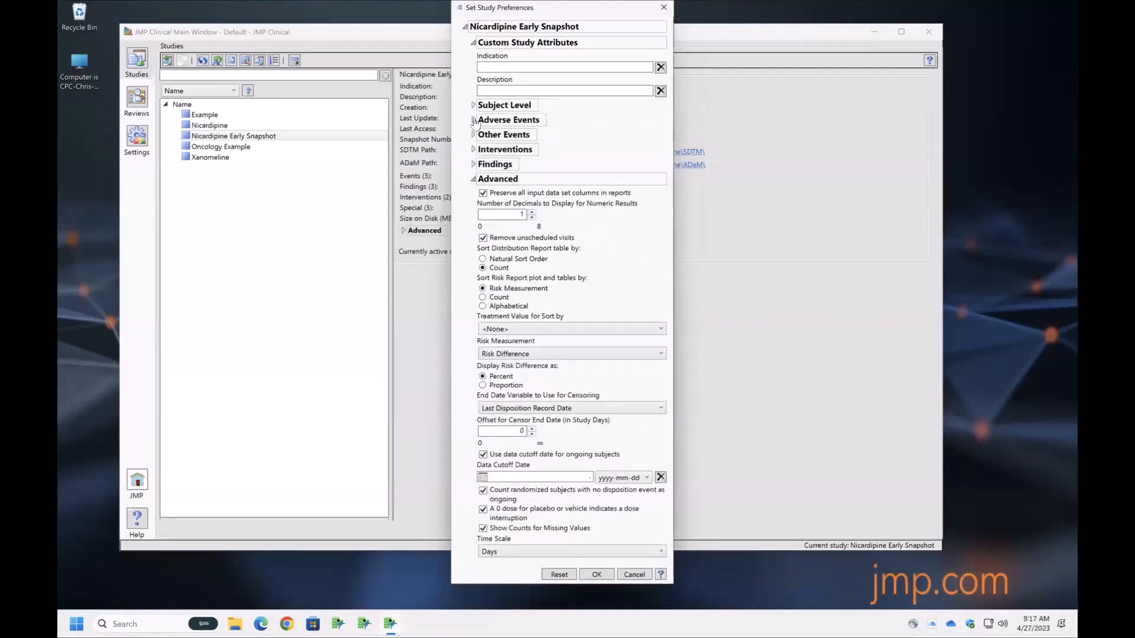
# Expand the Adverse Events preferences and set Stack to Serious Event
pyautogui.click(473, 120)
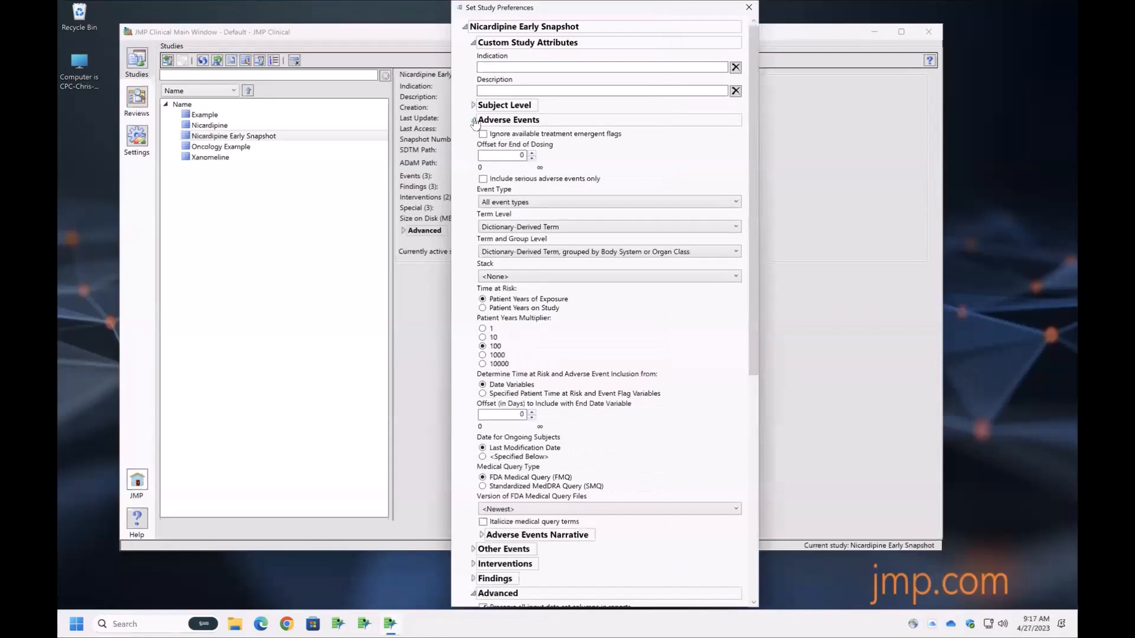
pyautogui.click(585, 277)
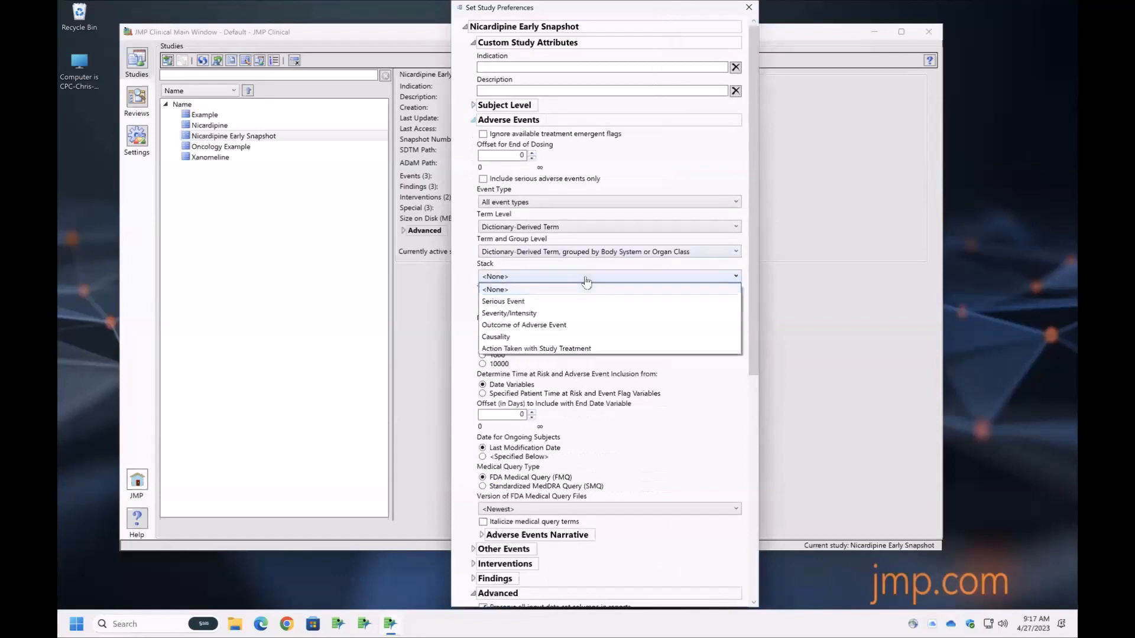
pyautogui.click(559, 314)
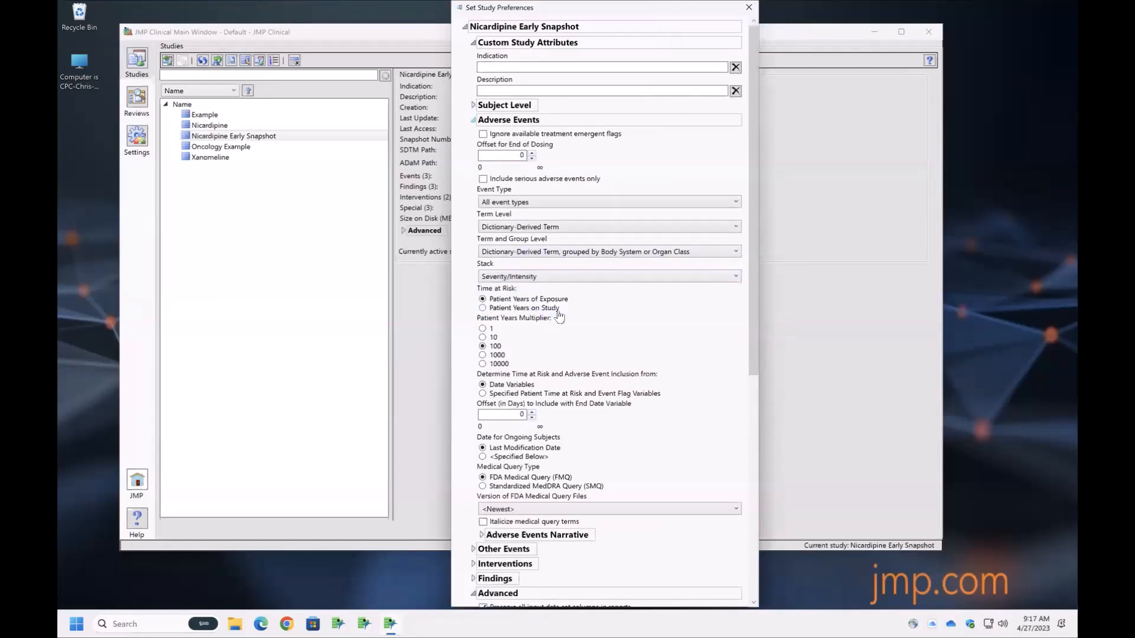
pyautogui.click(541, 278)
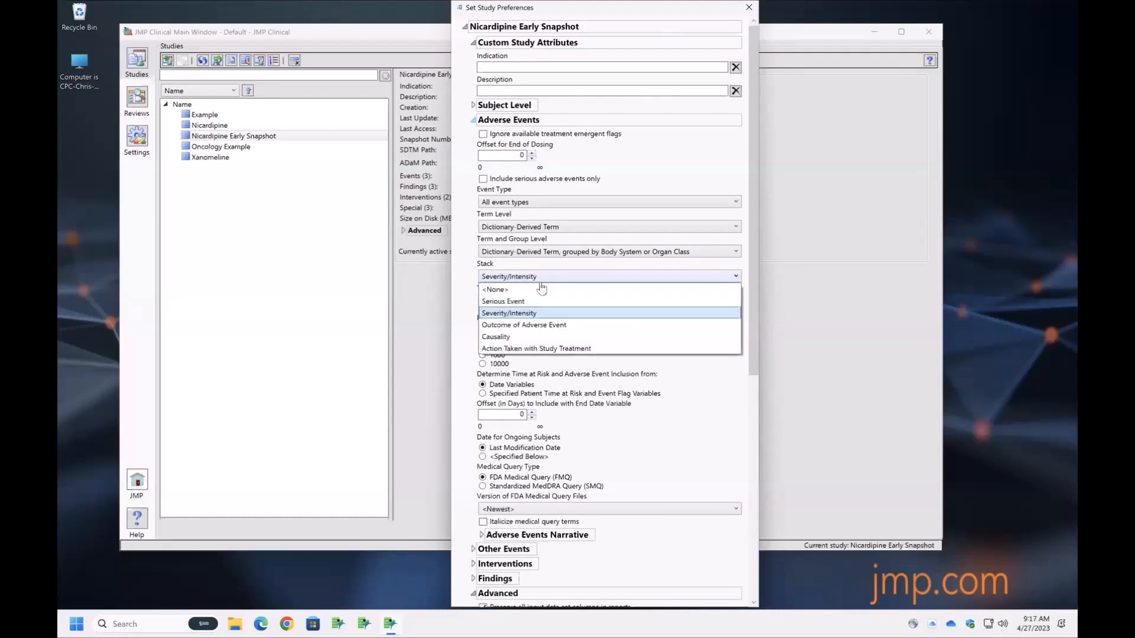
pyautogui.click(530, 303)
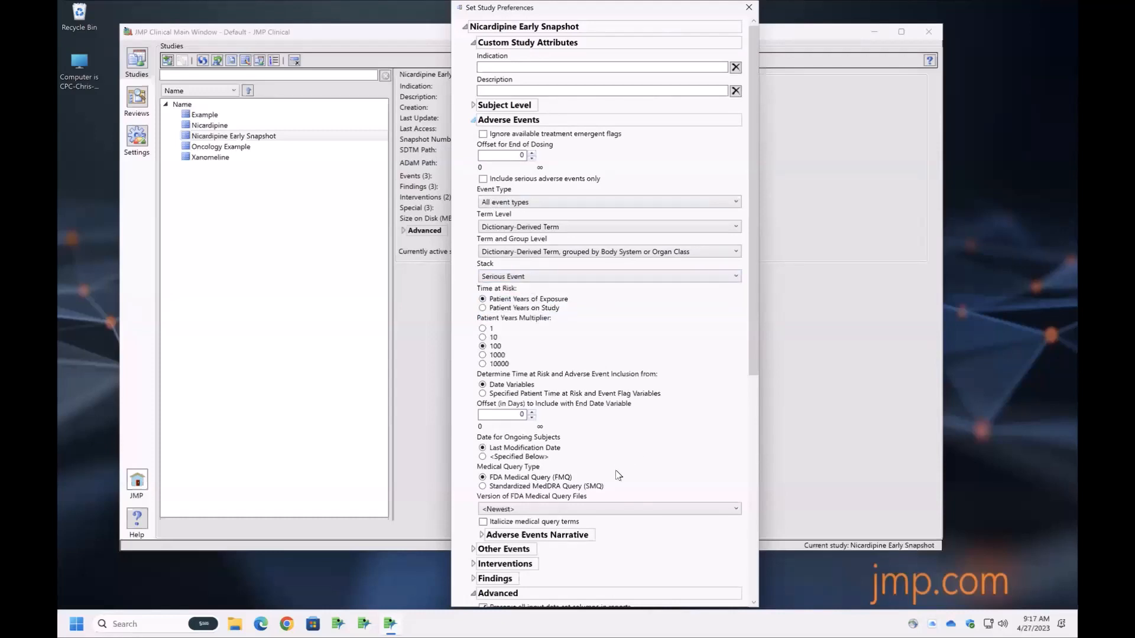
# Check the medical query type and the available versions of FDA Medical Query files, then collapse the Adverse Events preferences
pyautogui.moveTo(616, 469)
pyautogui.mouseDown()
pyautogui.moveTo(508, 461)
pyautogui.moveTo(466, 478)
pyautogui.moveTo(541, 525)
pyautogui.moveTo(604, 466)
pyautogui.mouseUp()
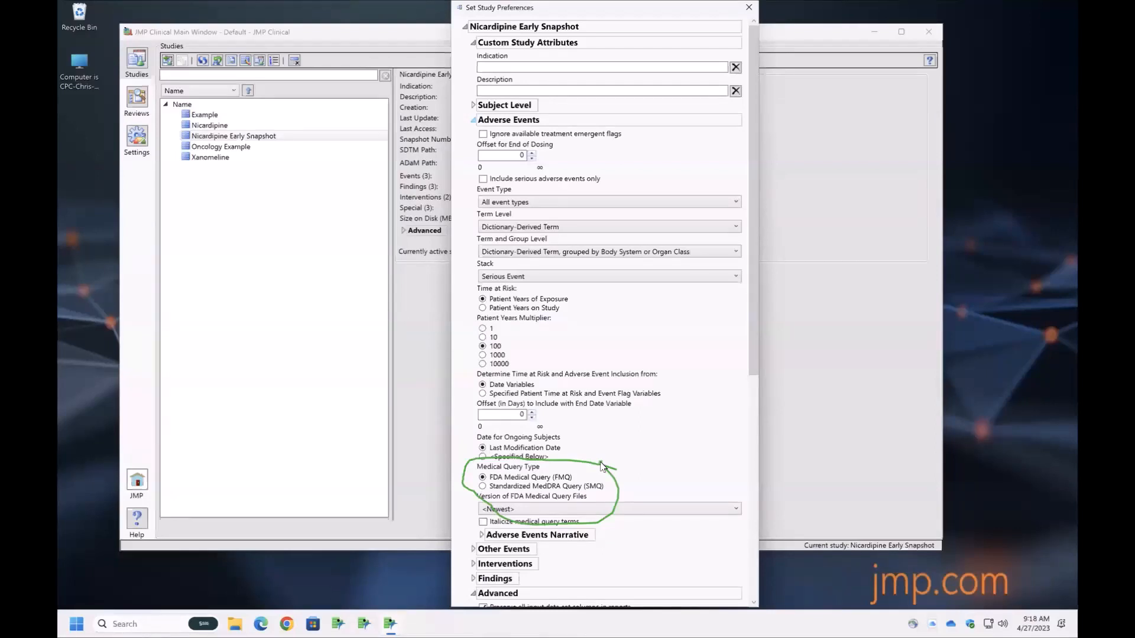
pyautogui.click(612, 509)
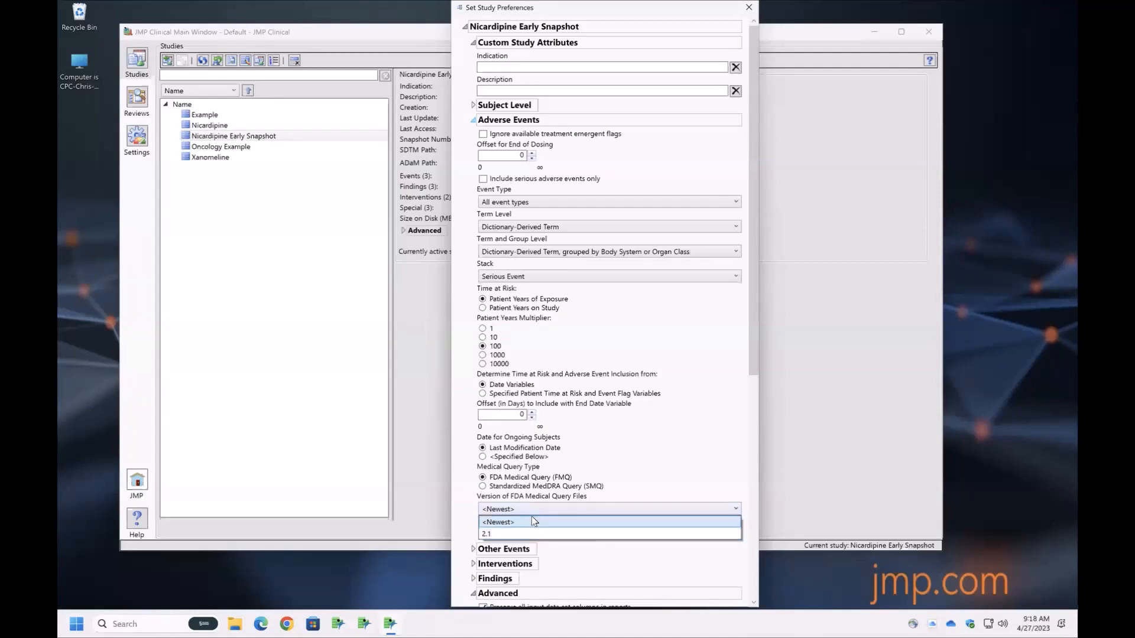
pyautogui.click(693, 440)
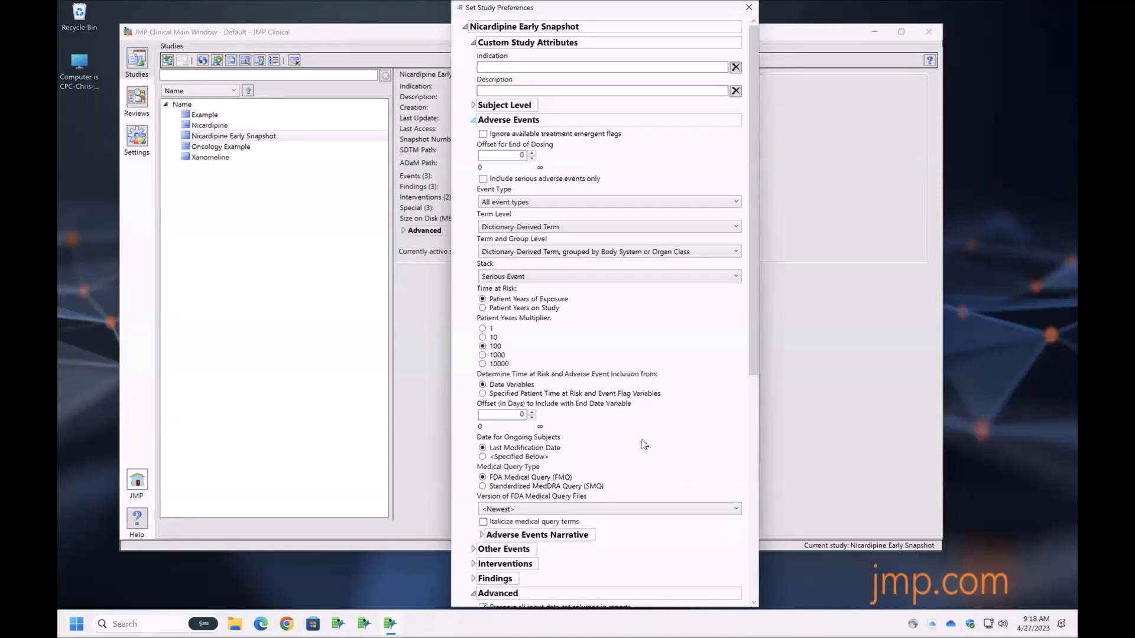
pyautogui.click(474, 120)
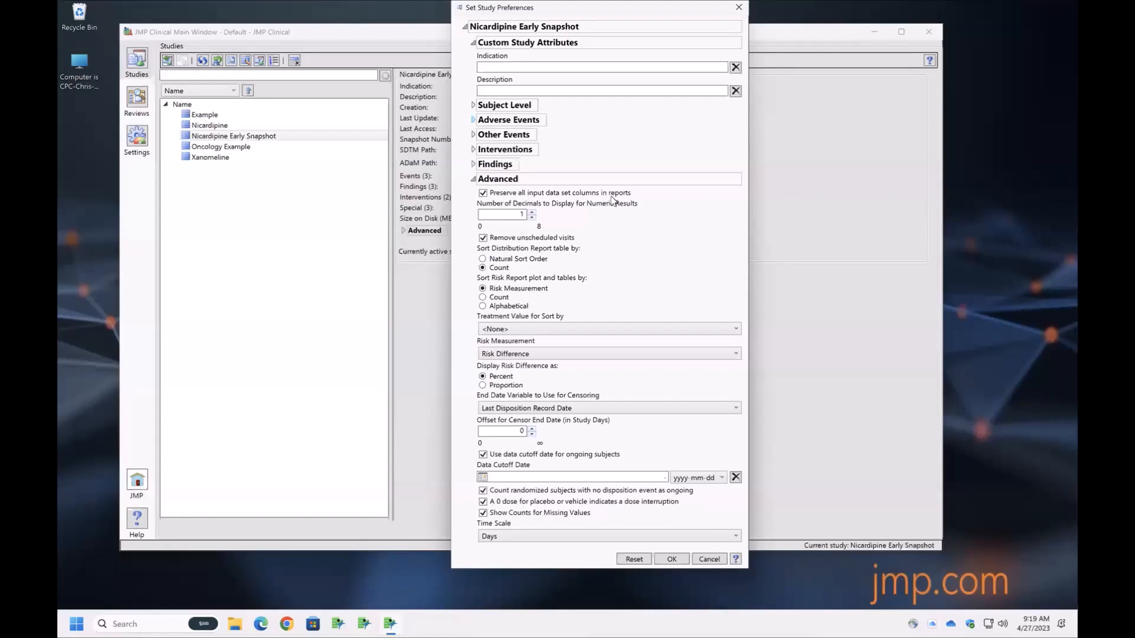
# Review the Advanced option for preserving all input data set columns, collapse that section and save the study preferences
pyautogui.moveTo(655, 193)
pyautogui.mouseDown()
pyautogui.moveTo(490, 182)
pyautogui.moveTo(499, 216)
pyautogui.moveTo(661, 202)
pyautogui.moveTo(621, 183)
pyautogui.mouseUp()
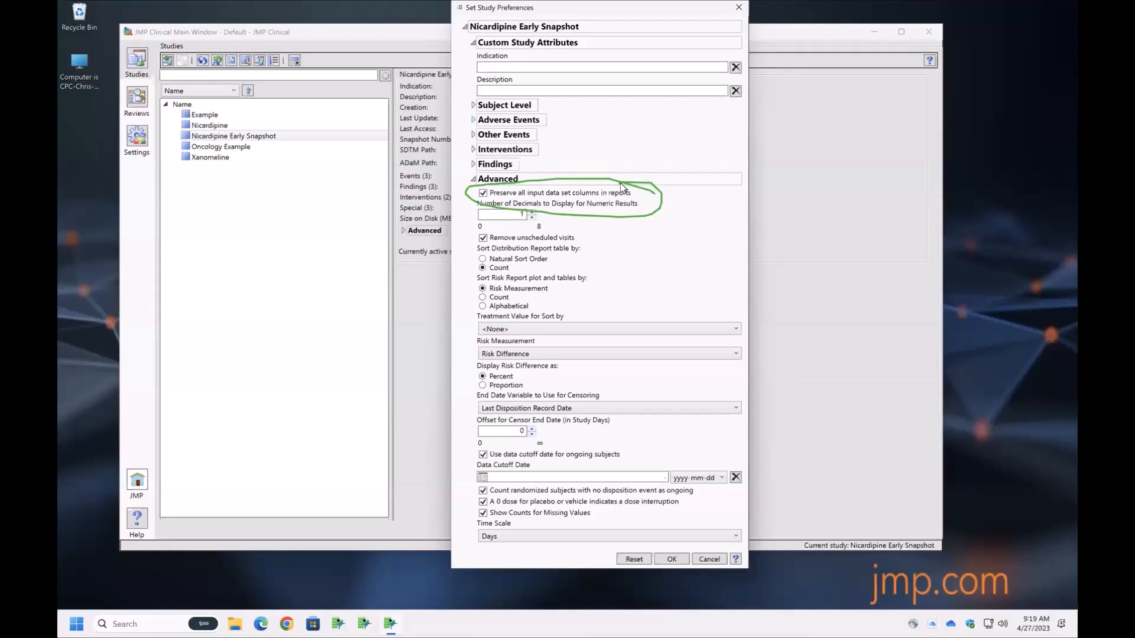
pyautogui.click(473, 179)
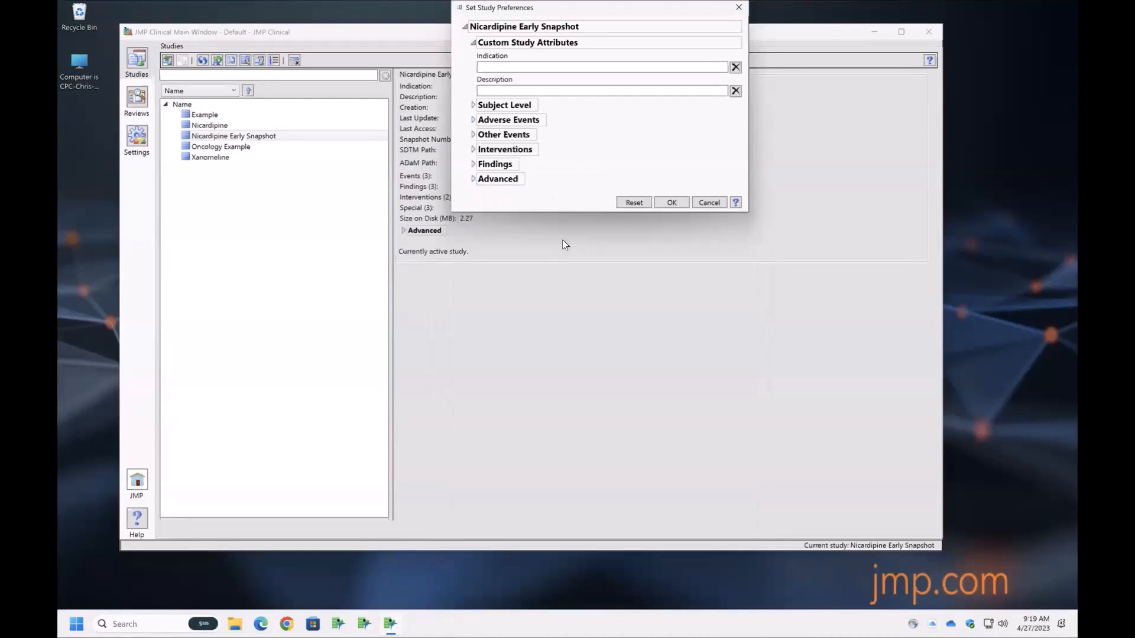
pyautogui.click(672, 203)
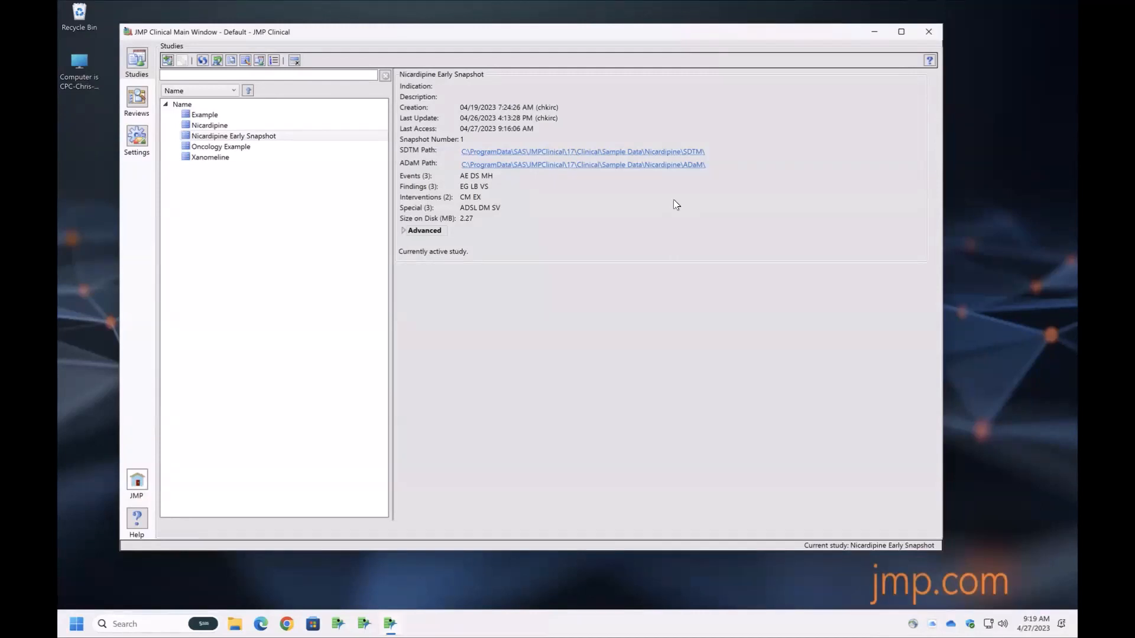
# View the options for updating Nicardipine Early Snapshot with a new snapshot and close them without updating
pyautogui.click(245, 61)
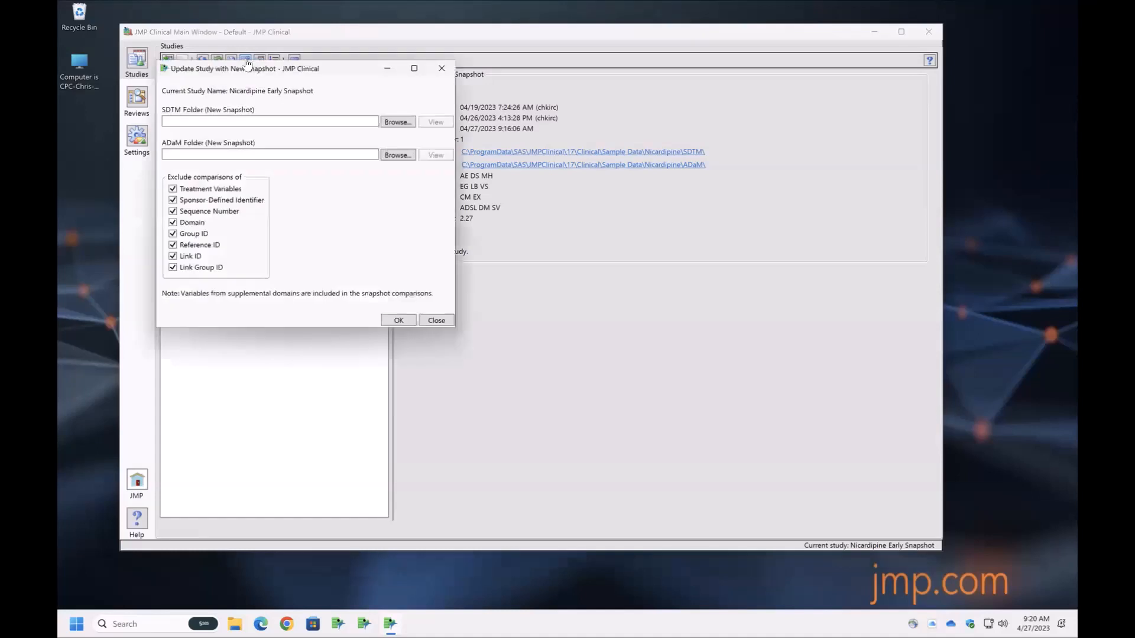
pyautogui.click(269, 120)
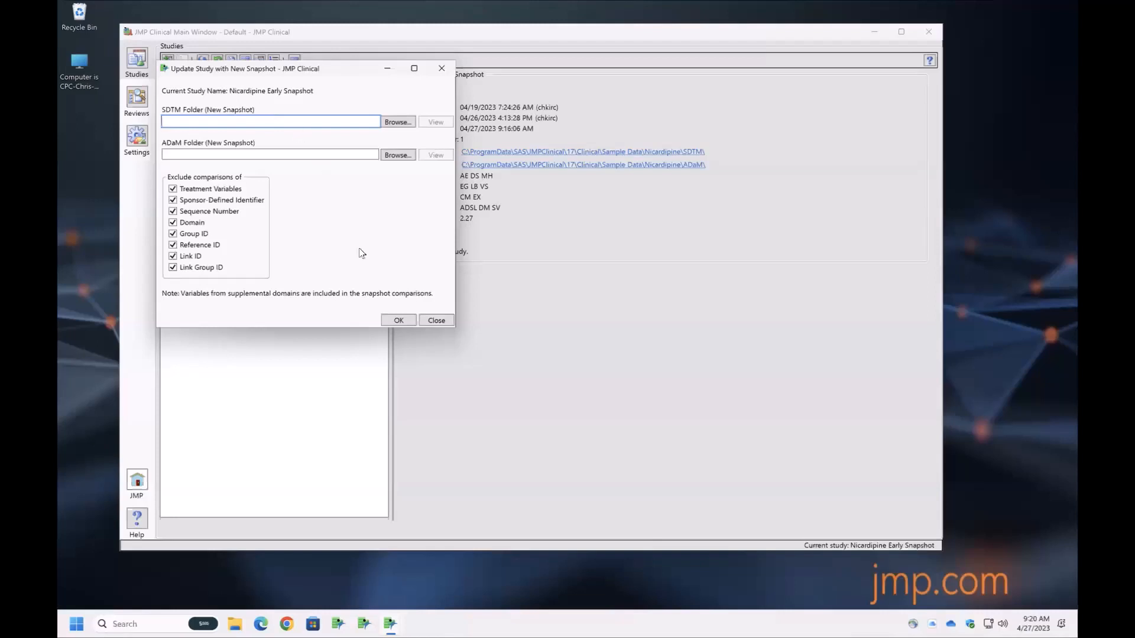
pyautogui.click(438, 321)
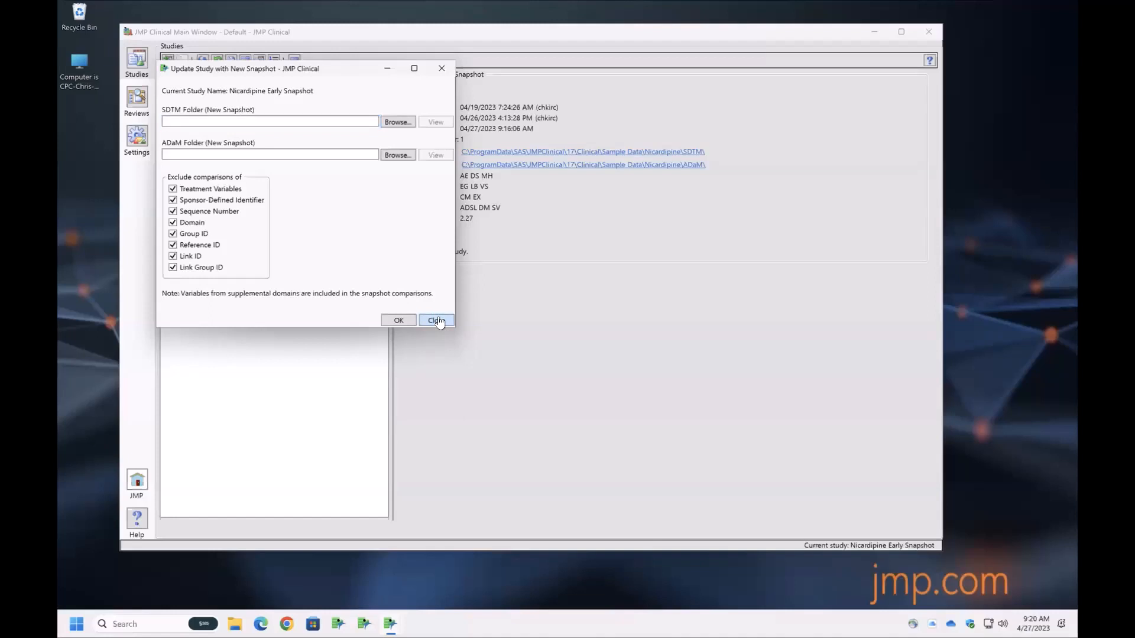
pyautogui.click(438, 321)
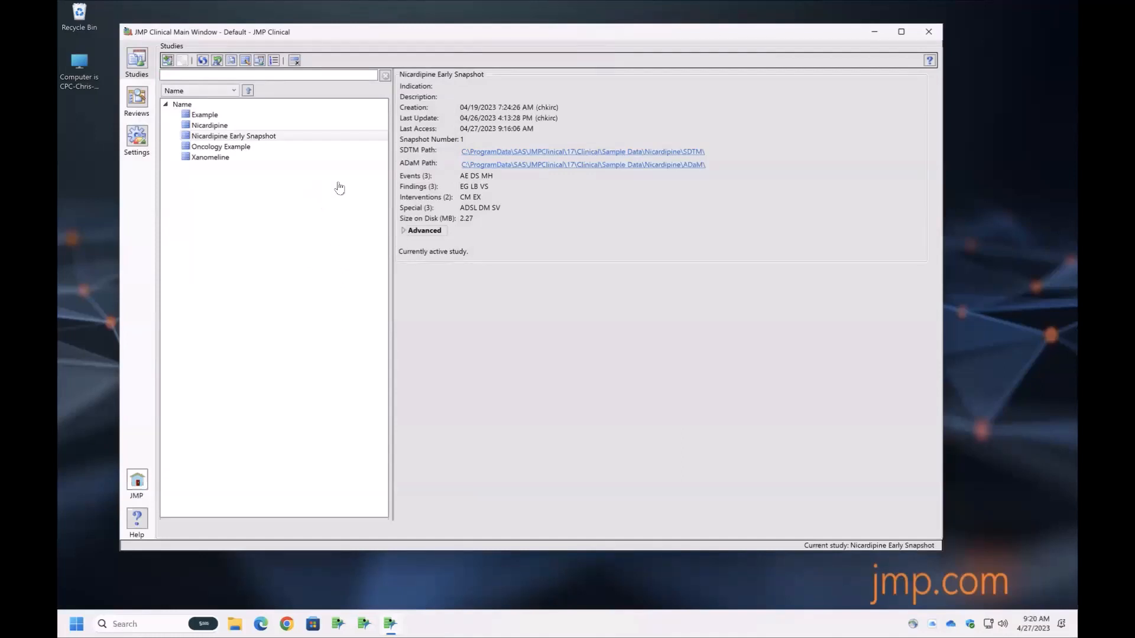
# Open the Medical Monitoring.jmpcrt review template for the current study in the Review Builder
pyautogui.click(136, 99)
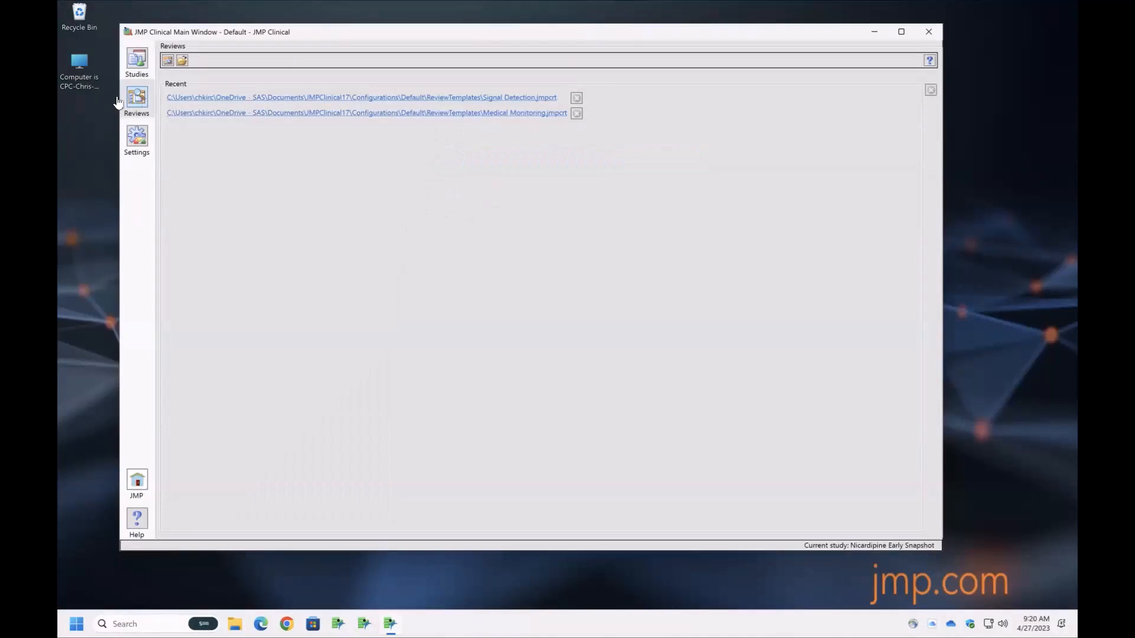
pyautogui.click(183, 60)
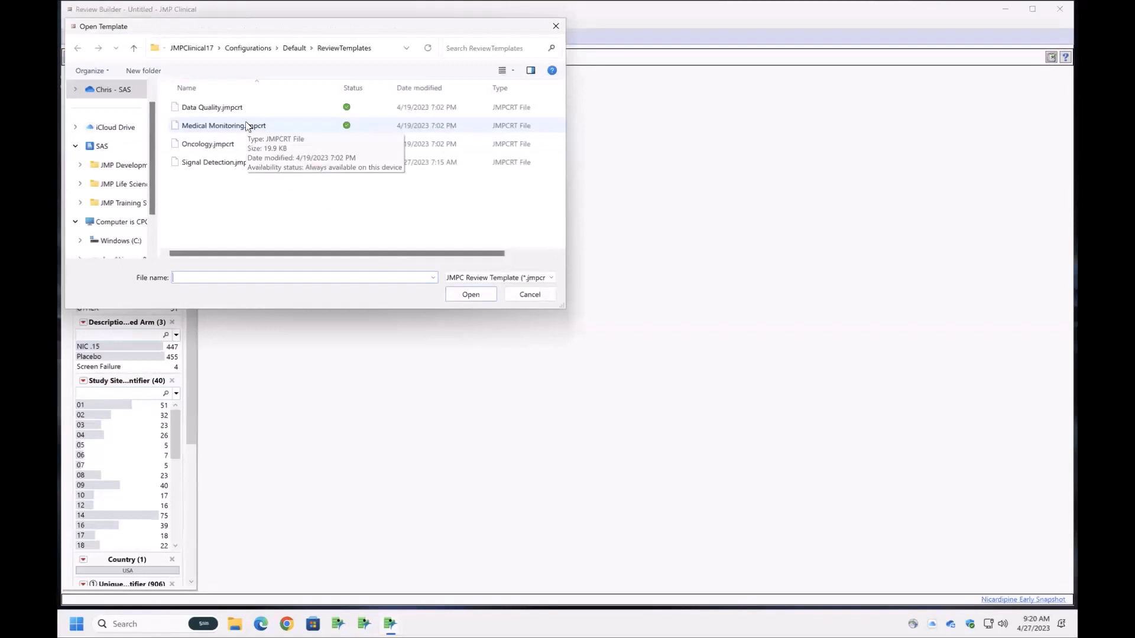
pyautogui.click(246, 125)
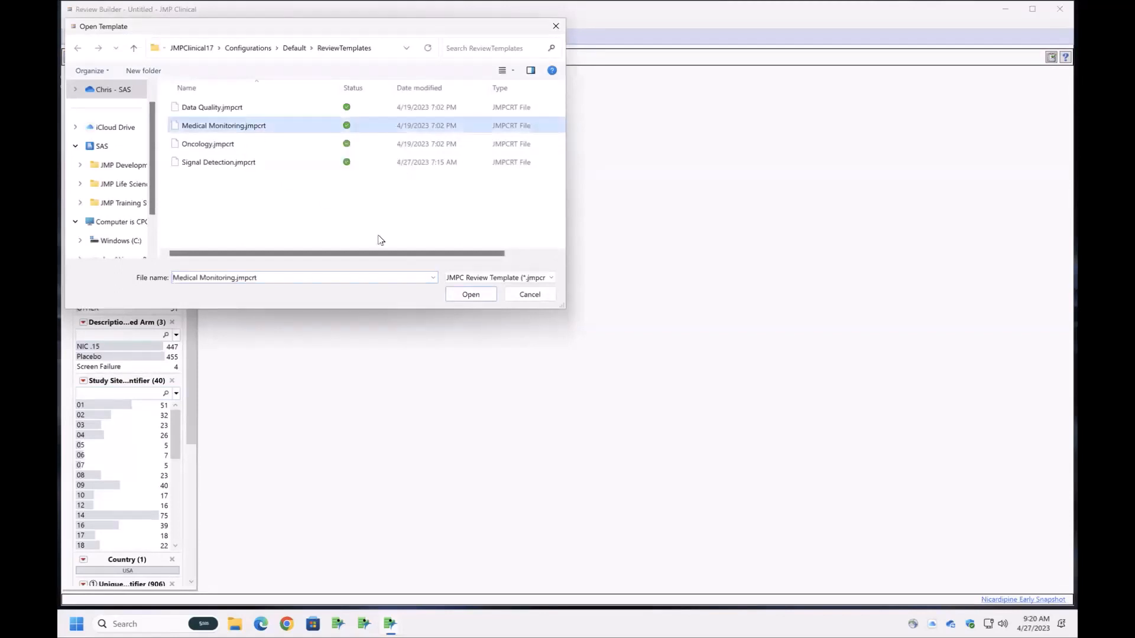
pyautogui.click(464, 295)
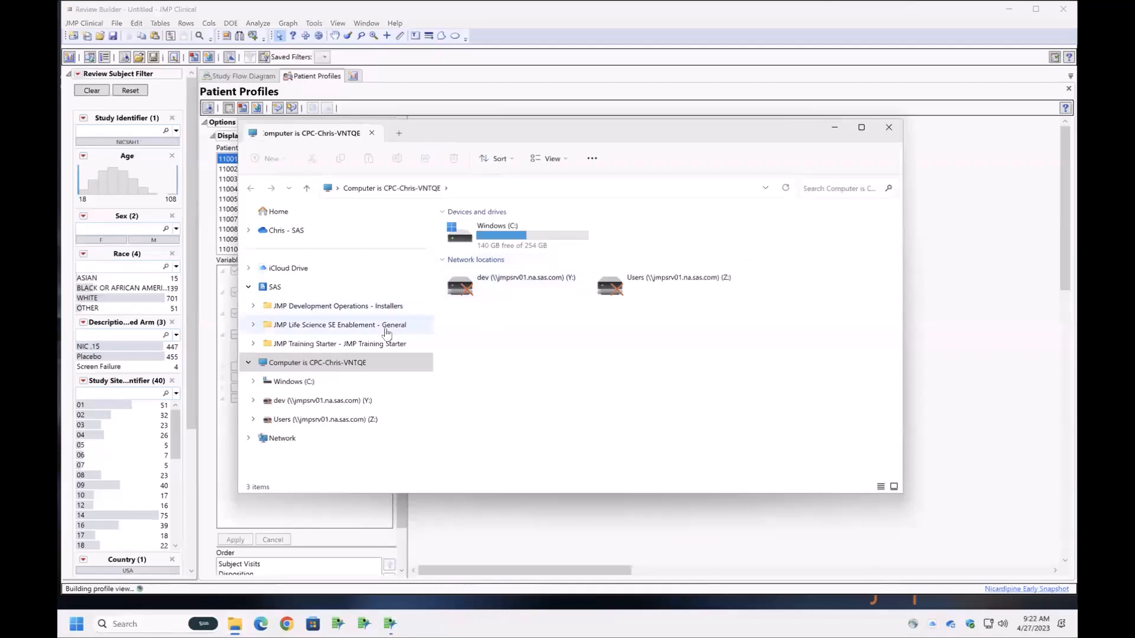
# In File Explorer, browse the OneDrive Documents folder to JMPClinical17, Default17, Output
pyautogui.click(287, 231)
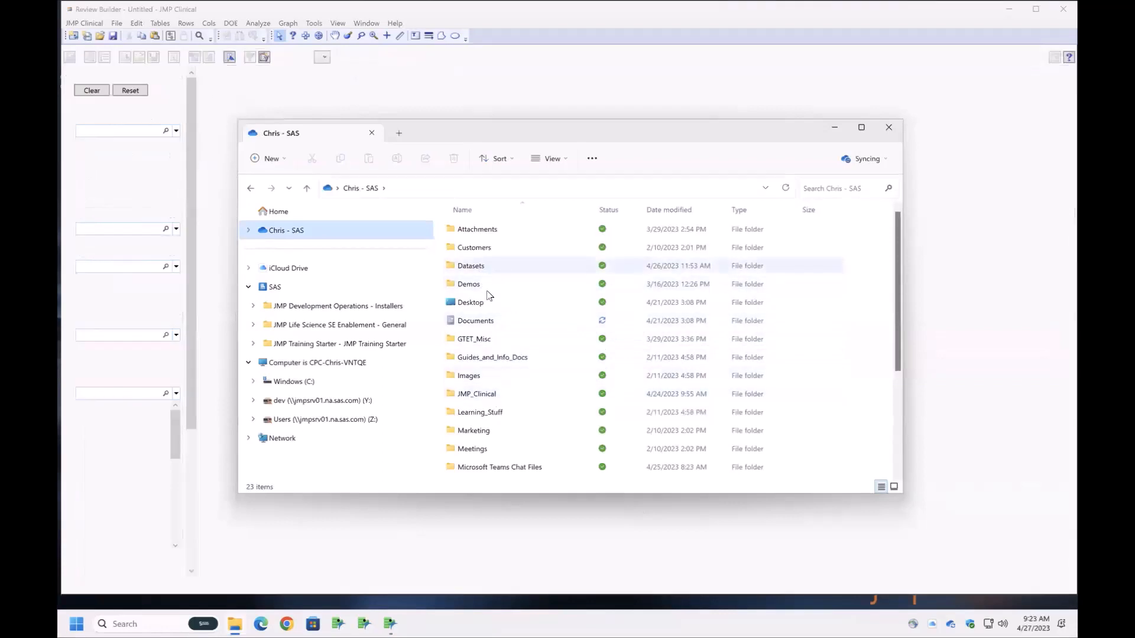
pyautogui.click(484, 322)
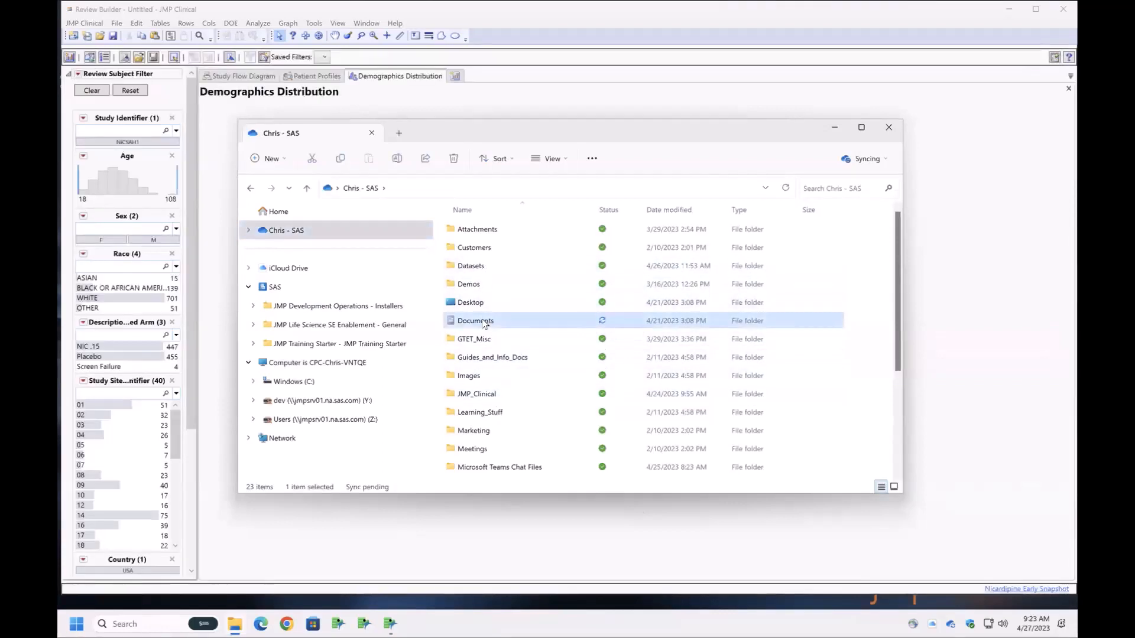
pyautogui.doubleClick(483, 322)
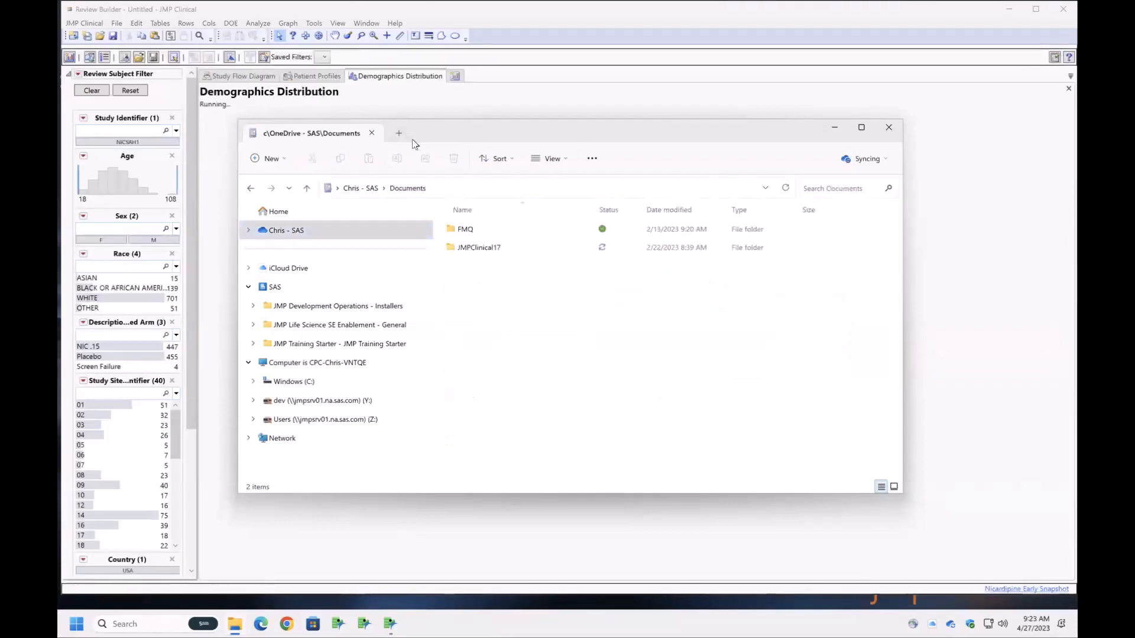
pyautogui.doubleClick(467, 248)
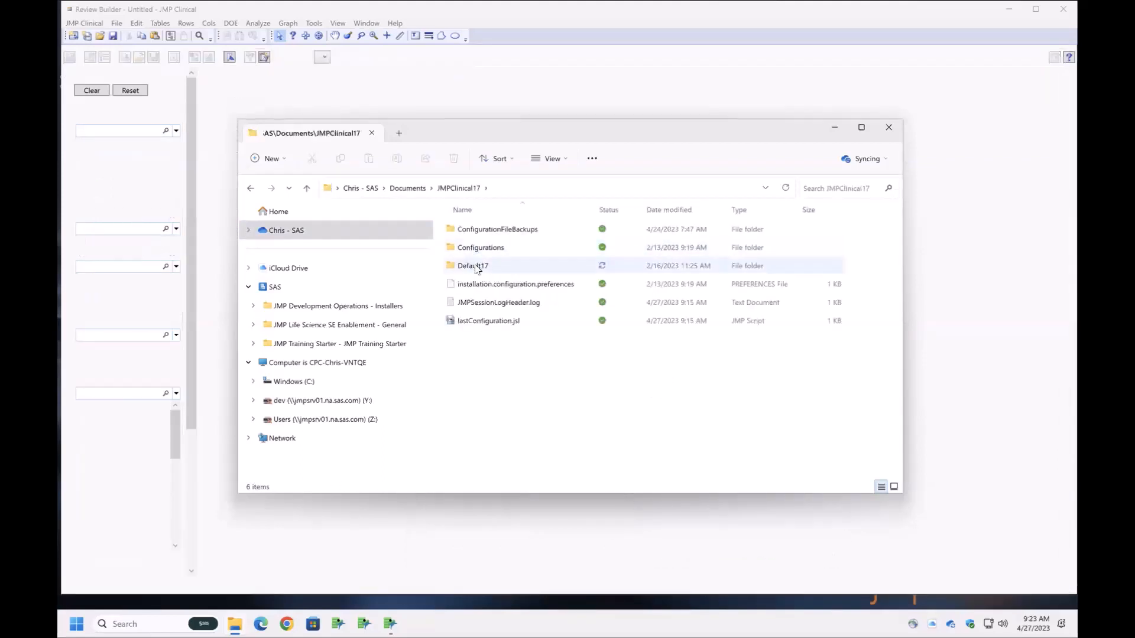
pyautogui.click(483, 266)
pyautogui.doubleClick(483, 267)
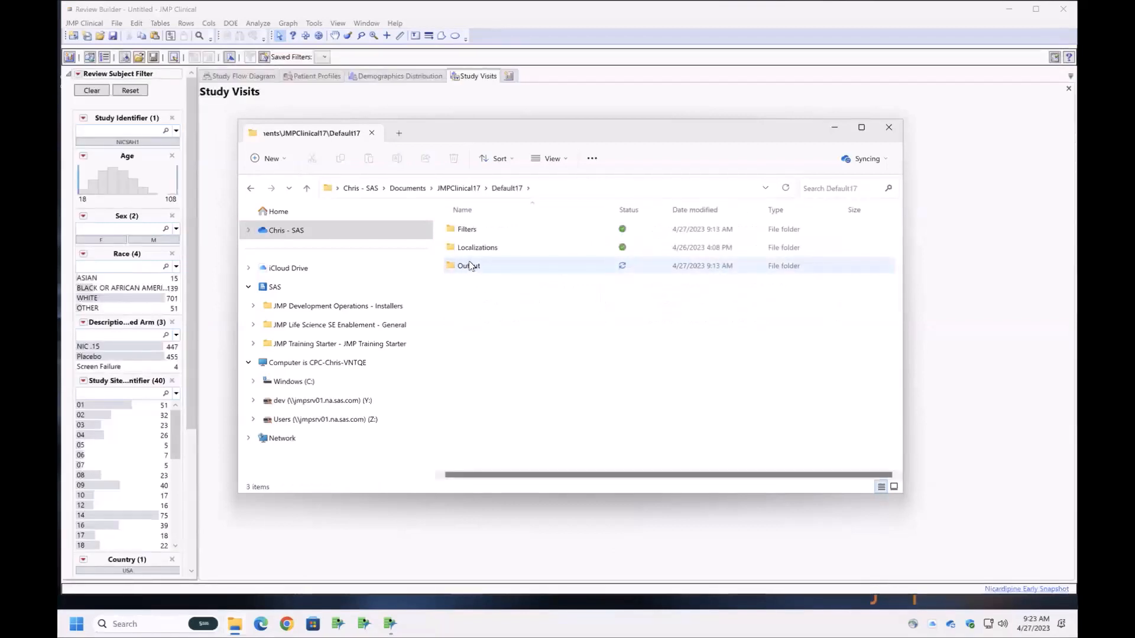
pyautogui.doubleClick(470, 265)
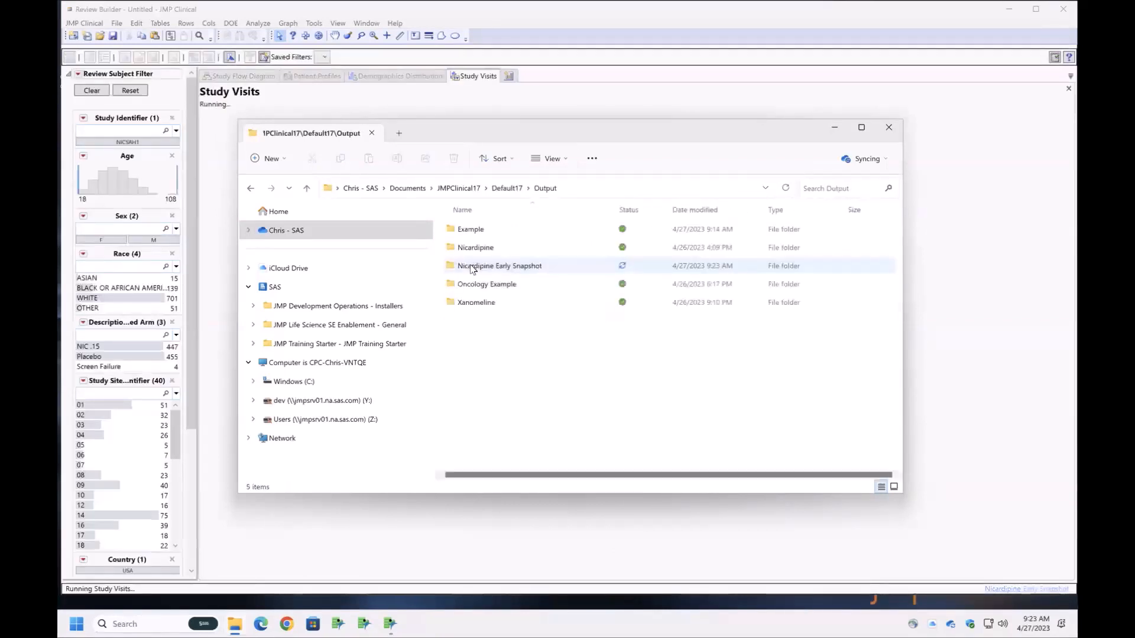
# Open the Example study's output folder, view Example - Excluded Variables.pdf and close the PDF
pyautogui.click(467, 230)
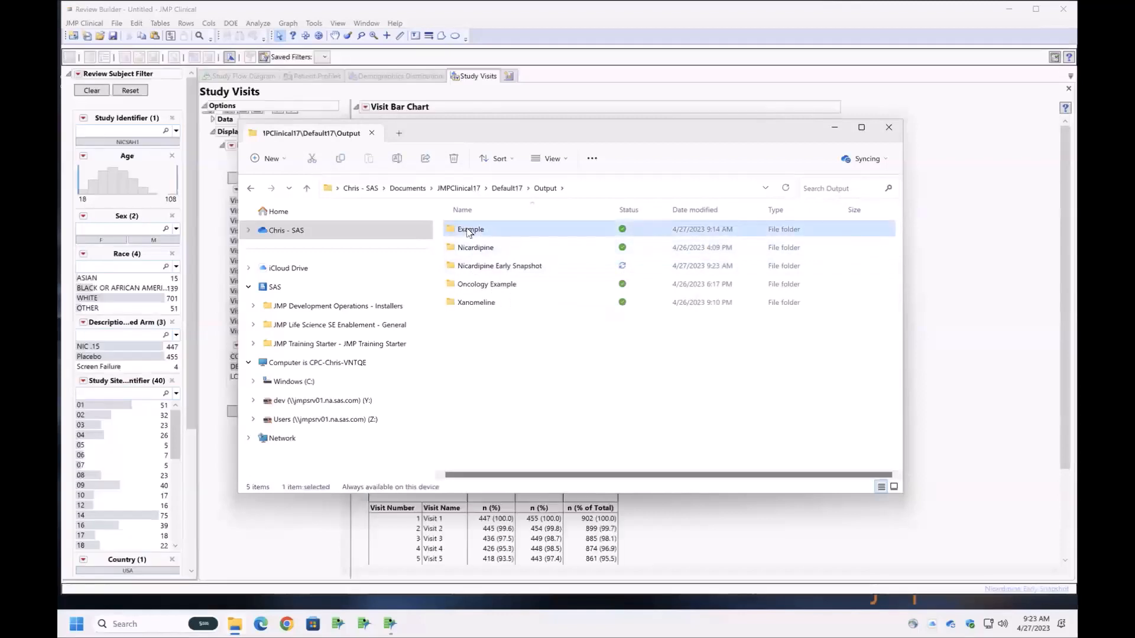
pyautogui.doubleClick(468, 231)
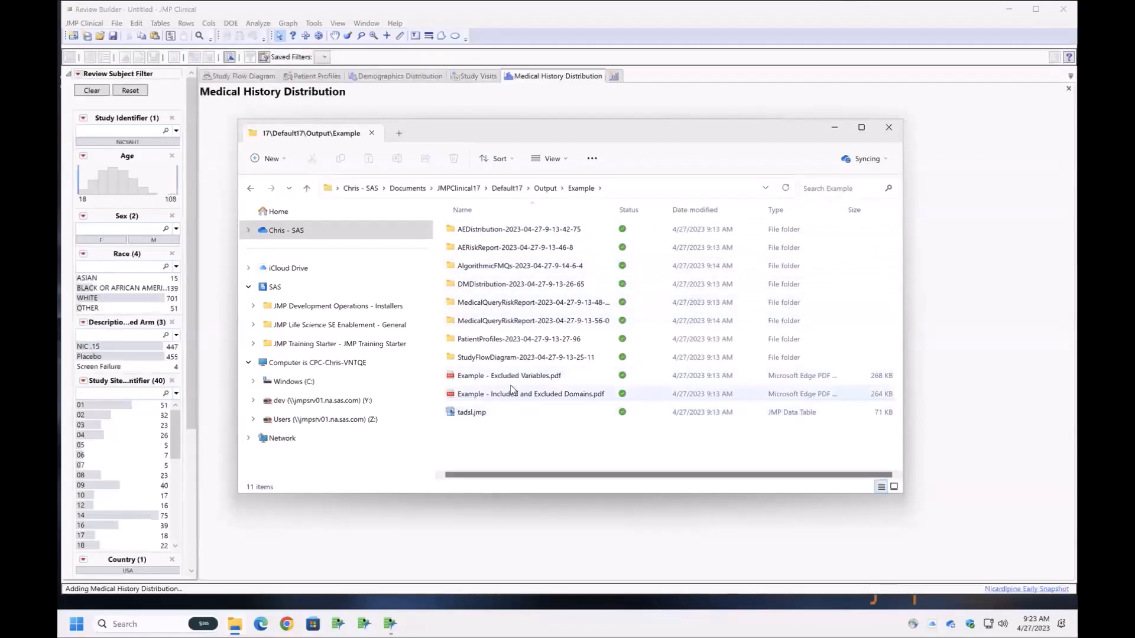
pyautogui.doubleClick(541, 377)
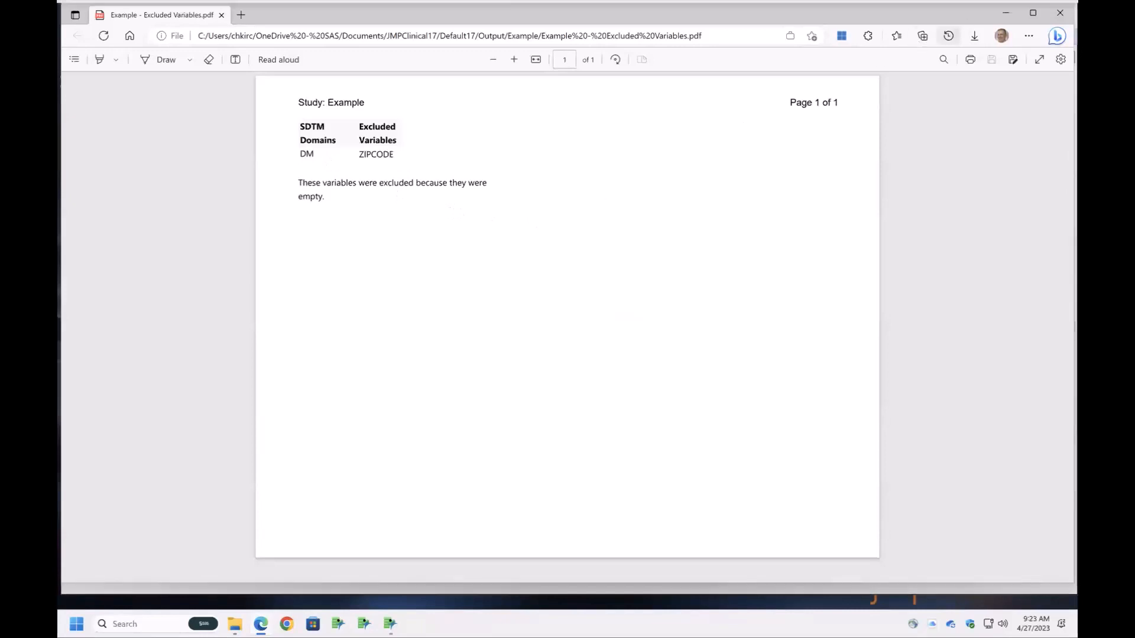
pyautogui.click(1058, 13)
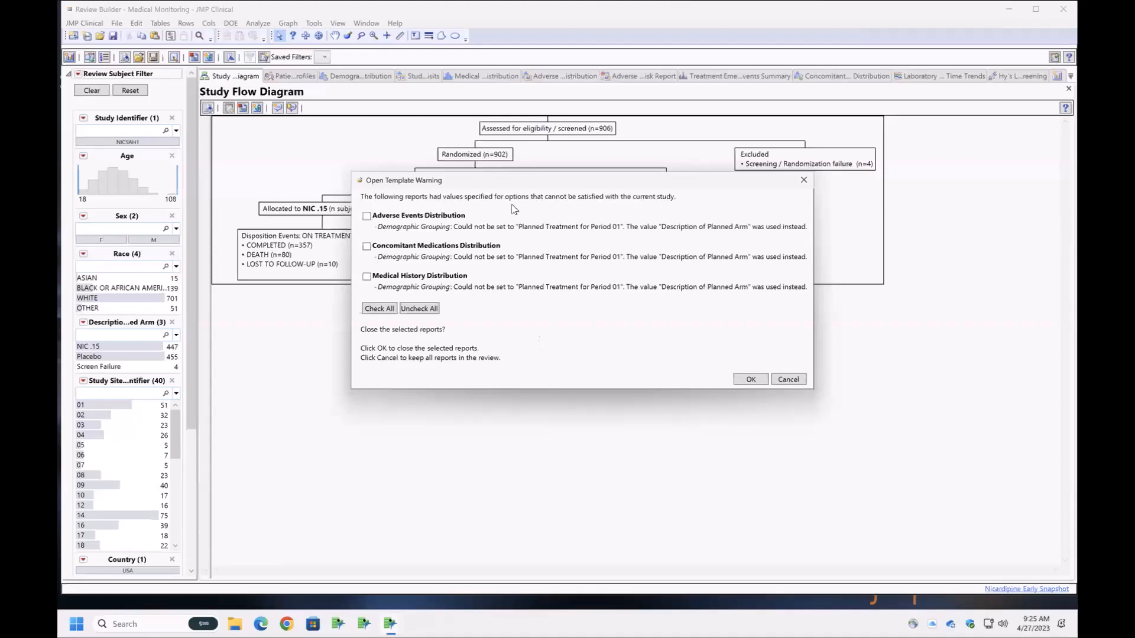
# Dismiss the Open Template Warning with no reports selected for closing, and view the Demographics Distribution and Study Flow Diagram reports
pyautogui.click(750, 379)
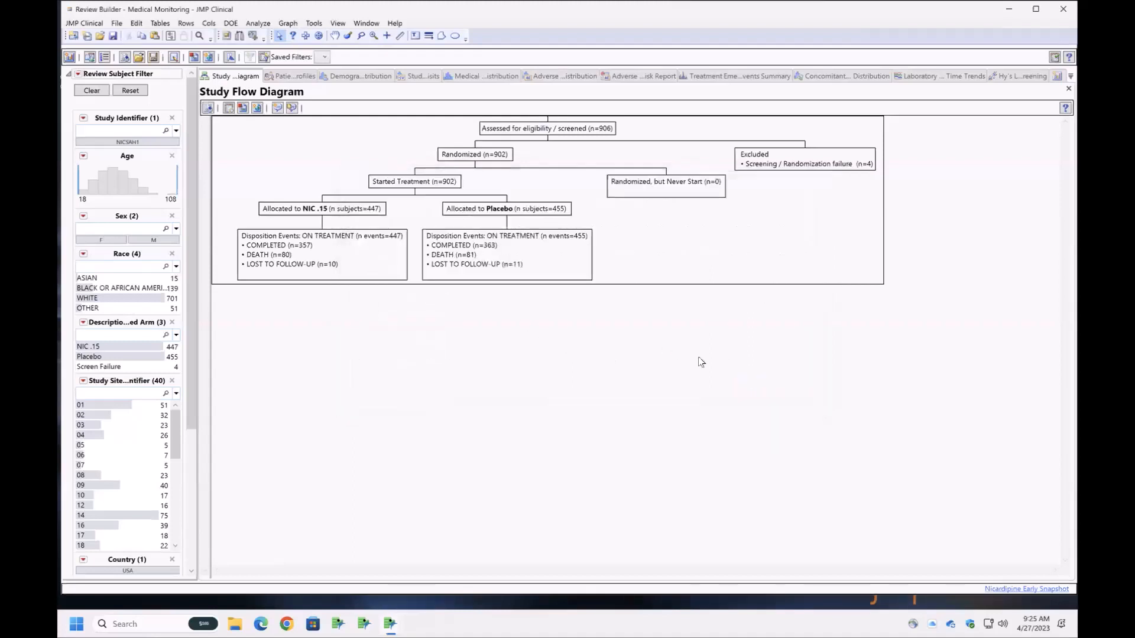
pyautogui.click(352, 77)
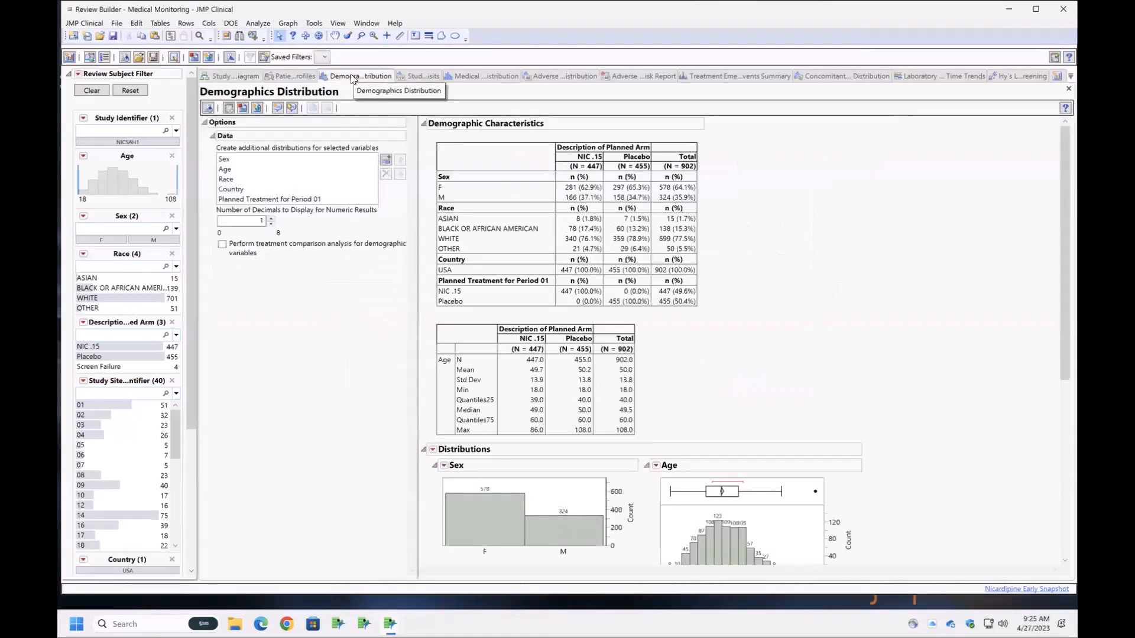
pyautogui.click(226, 77)
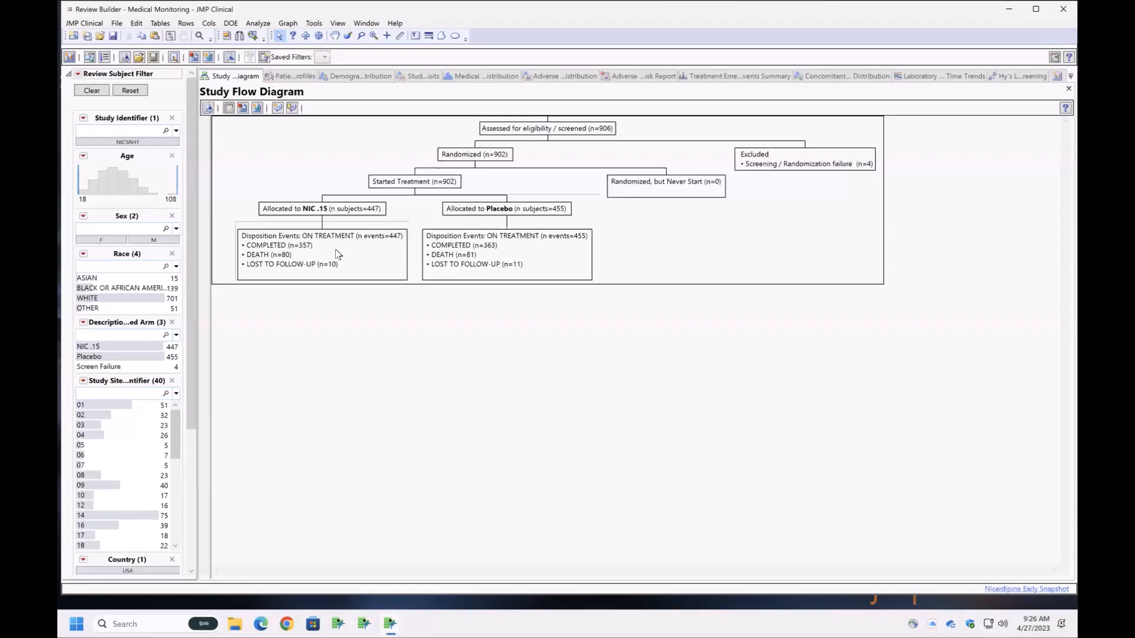
# Add Antihypertensives Flag to the additional distribution variables in the Demographics Distribution report
pyautogui.click(341, 77)
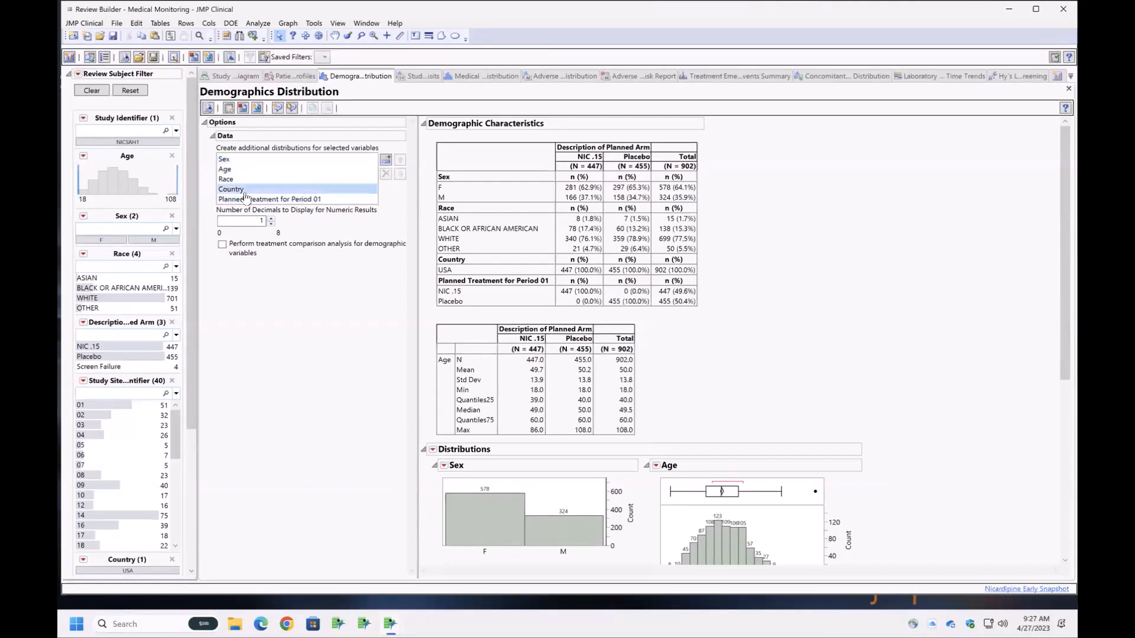
pyautogui.click(386, 161)
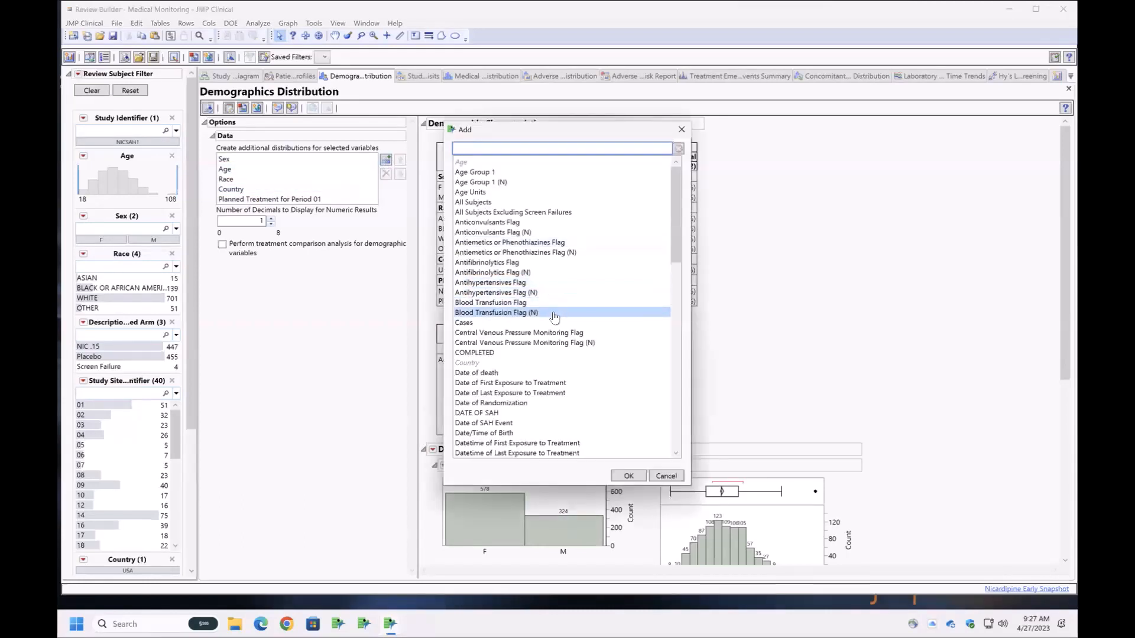
pyautogui.click(547, 303)
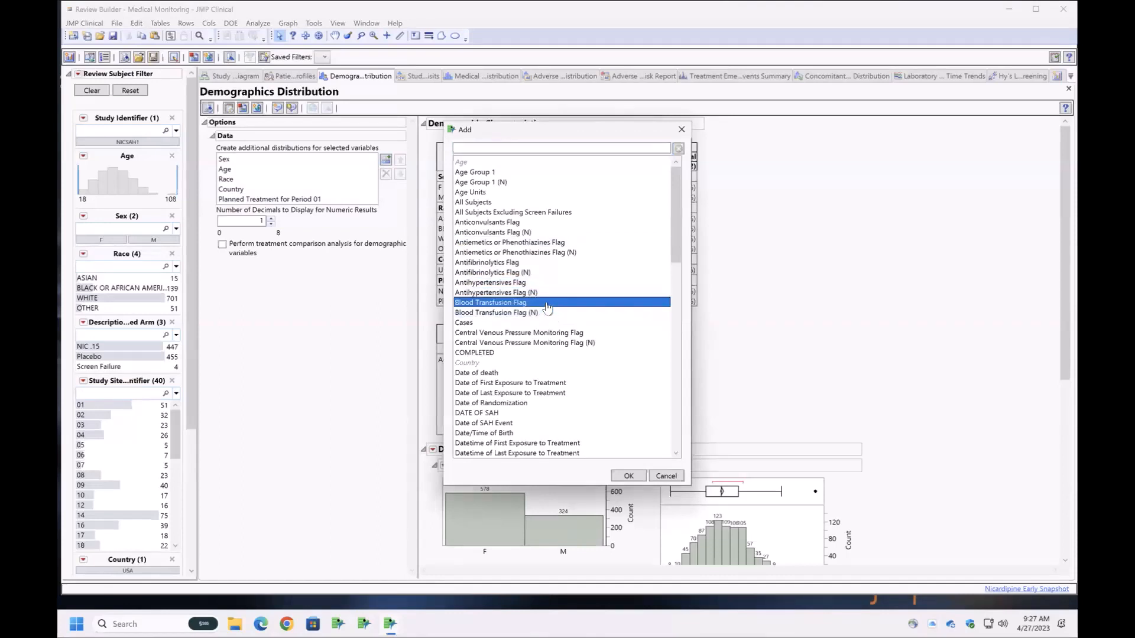
pyautogui.click(548, 224)
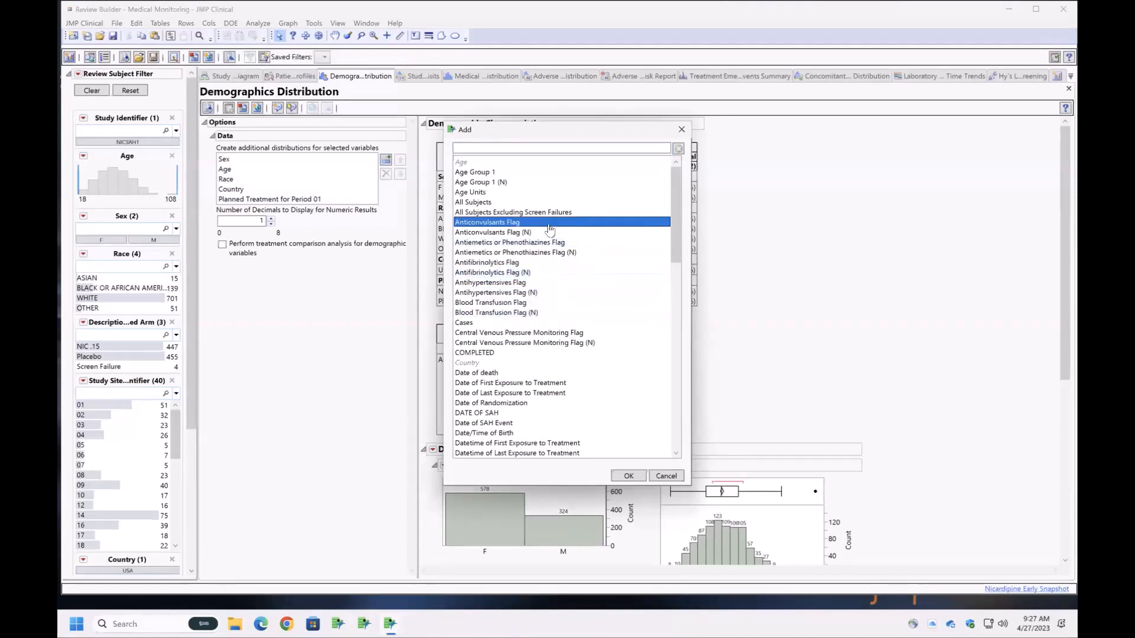
pyautogui.press('super')
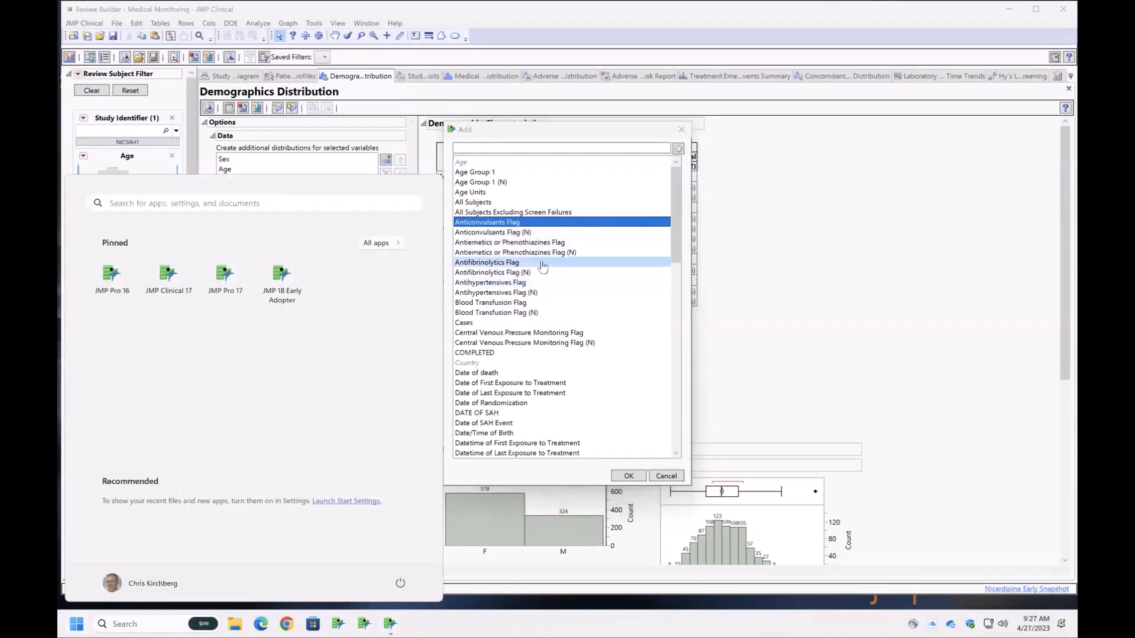
pyautogui.click(531, 303)
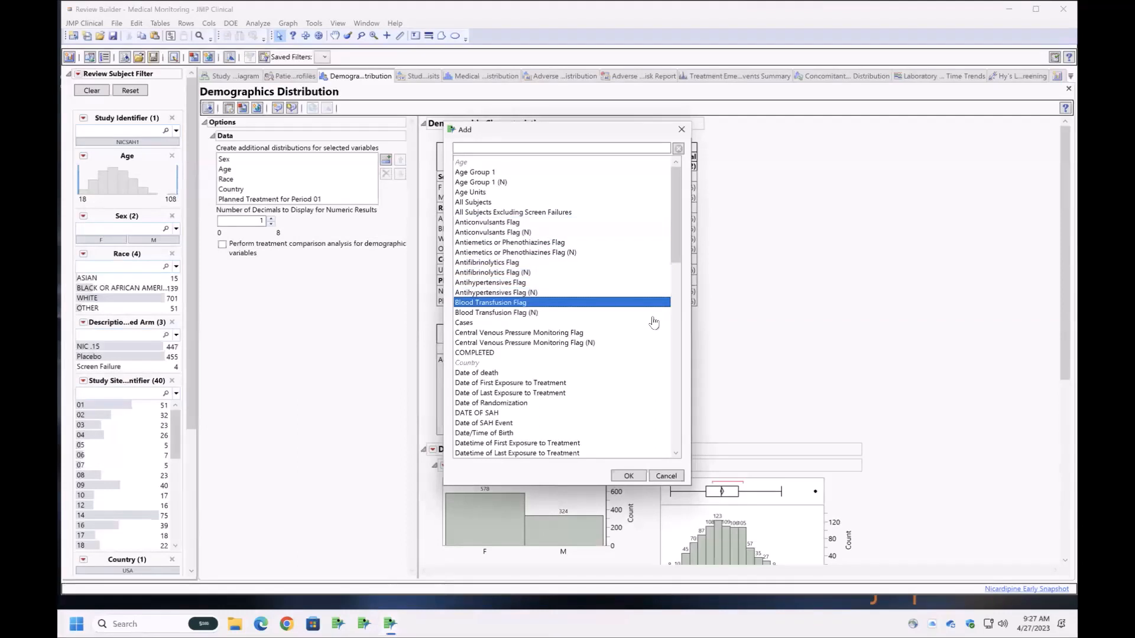
pyautogui.click(525, 223)
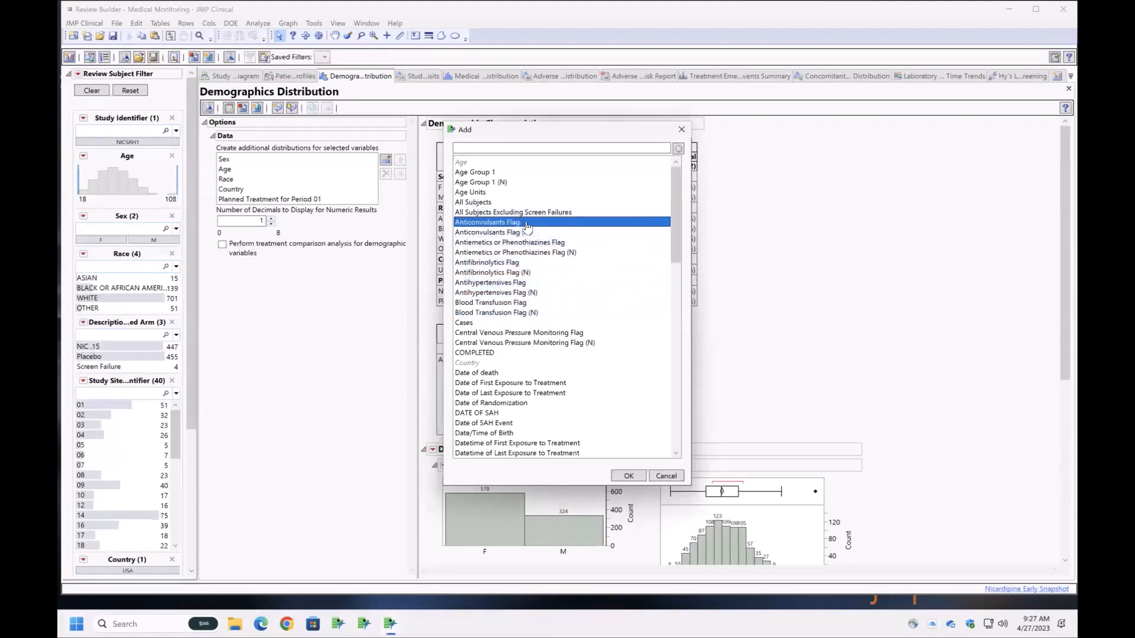
pyautogui.click(528, 284)
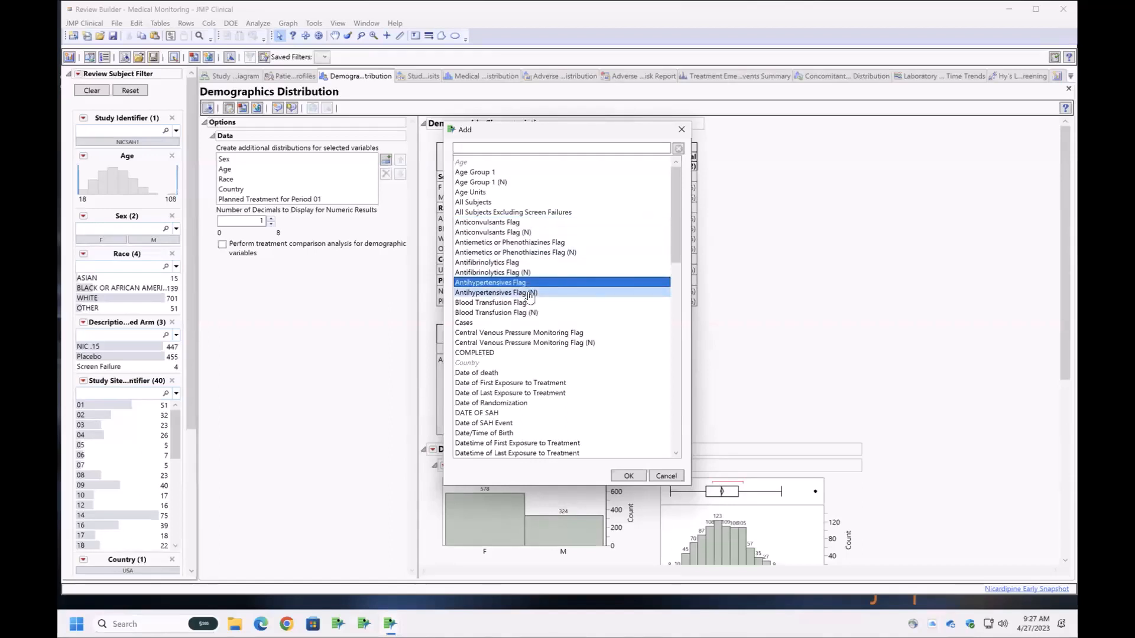
pyautogui.click(513, 224)
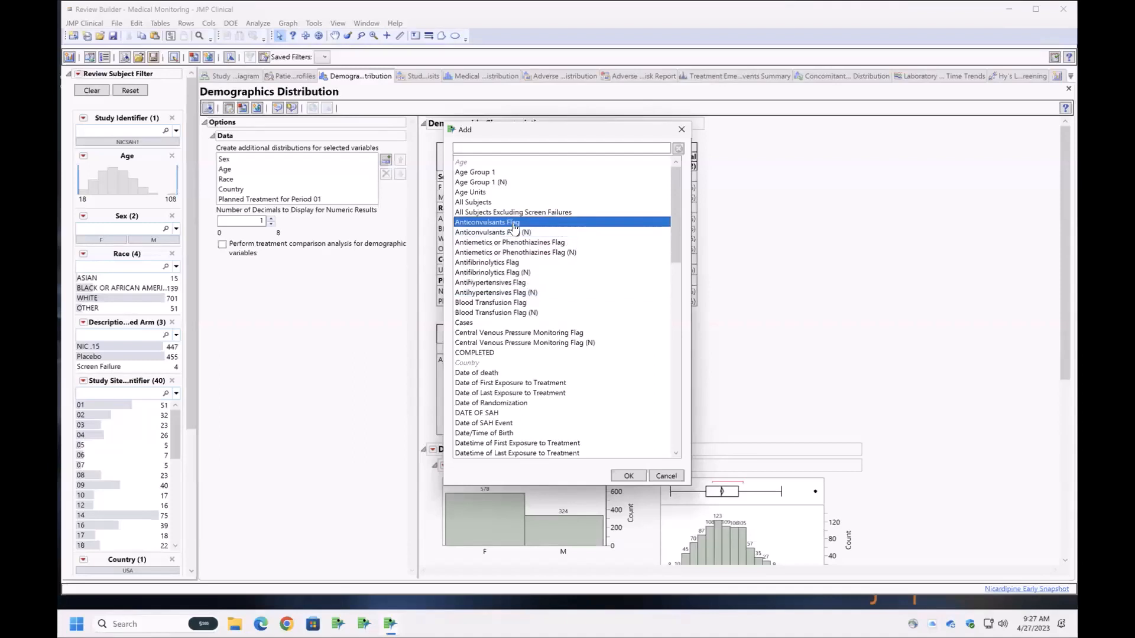
pyautogui.click(530, 284)
pyautogui.press('super')
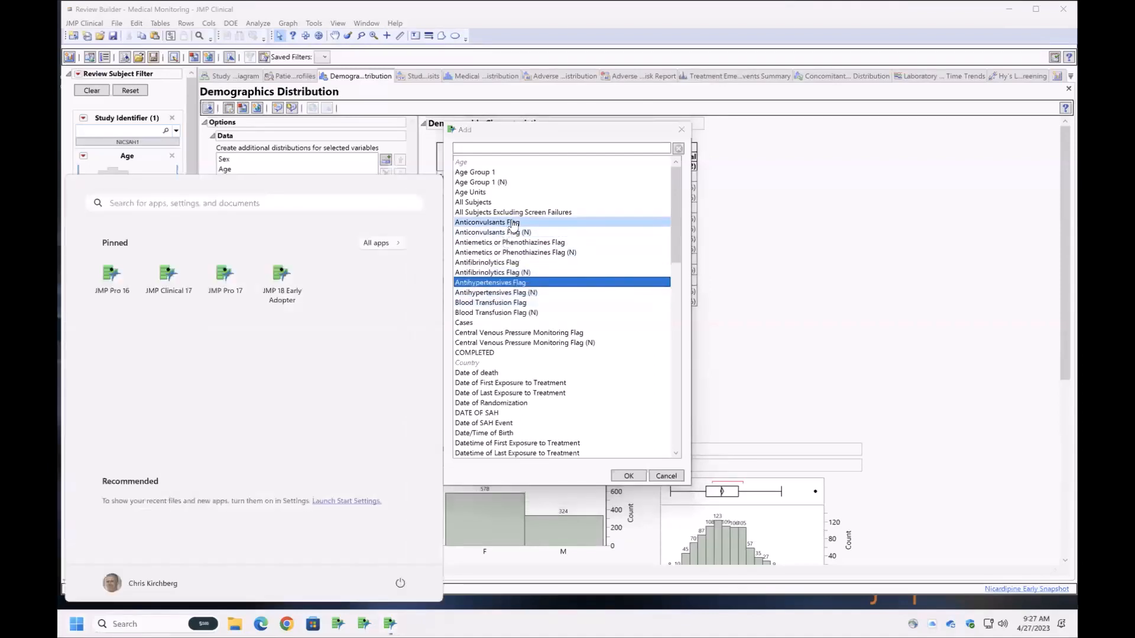
pyautogui.click(513, 223)
pyautogui.click(513, 223)
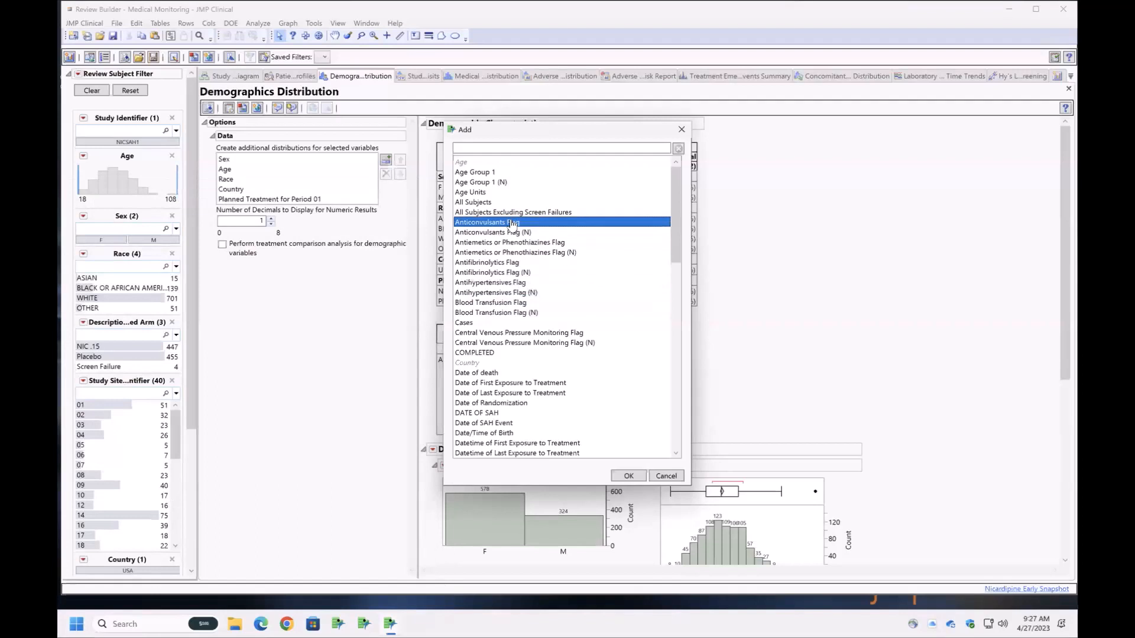
pyautogui.click(515, 285)
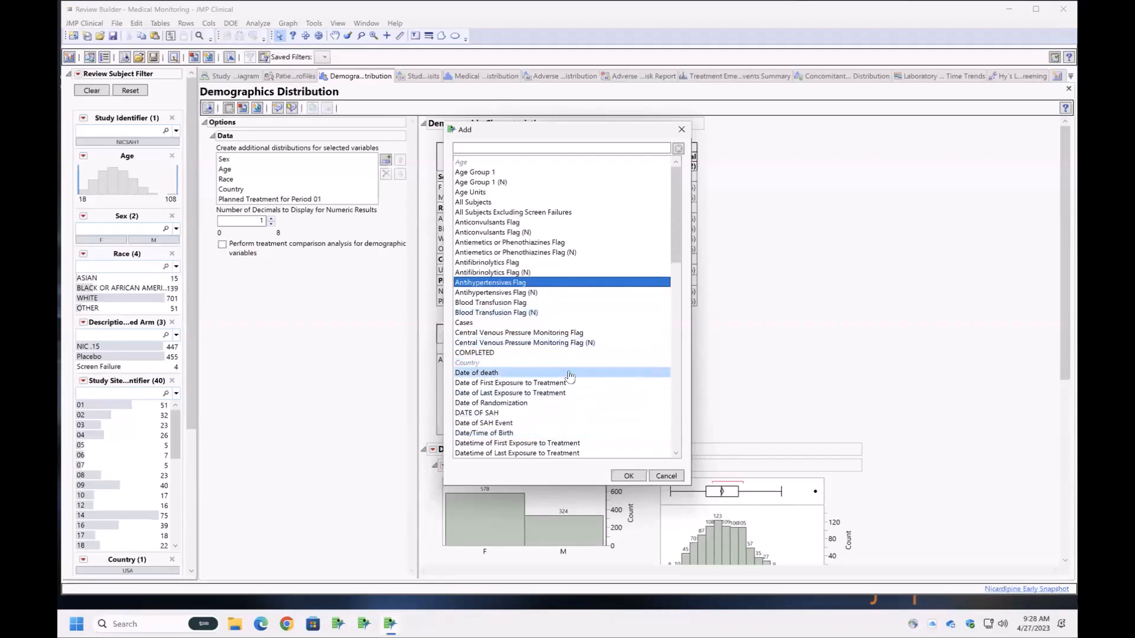
pyautogui.click(628, 476)
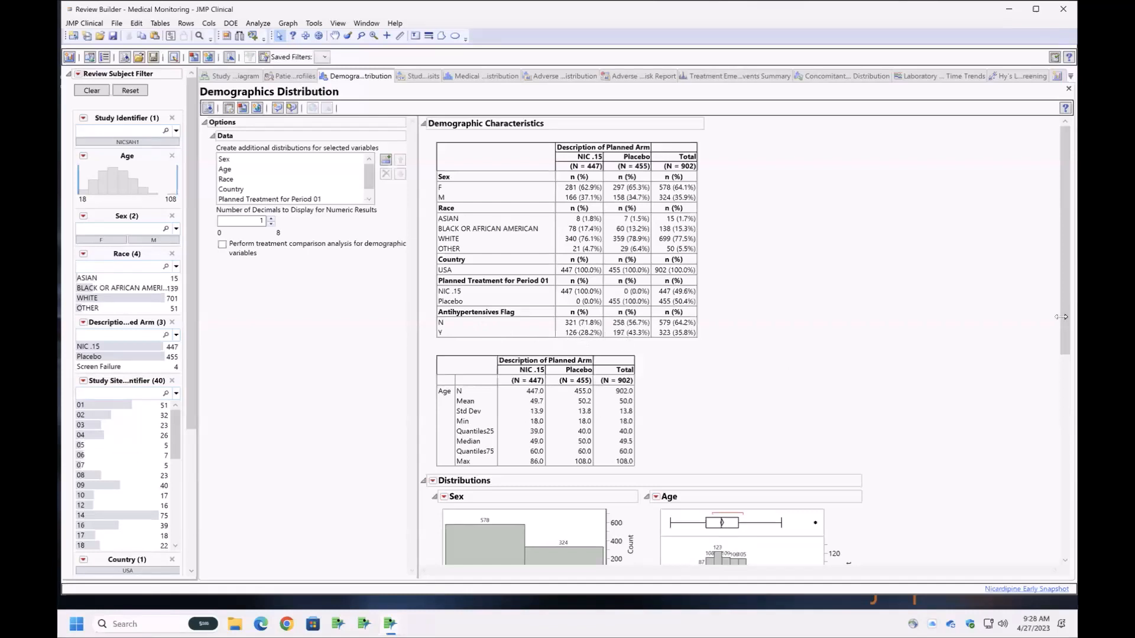
# Highlight the Y subjects in the Antihypertensives Flag distribution and examine how they spread across the sex, age, race and country charts
pyautogui.scroll(-1, 1059, 386)
pyautogui.scroll(-5, 1059, 385)
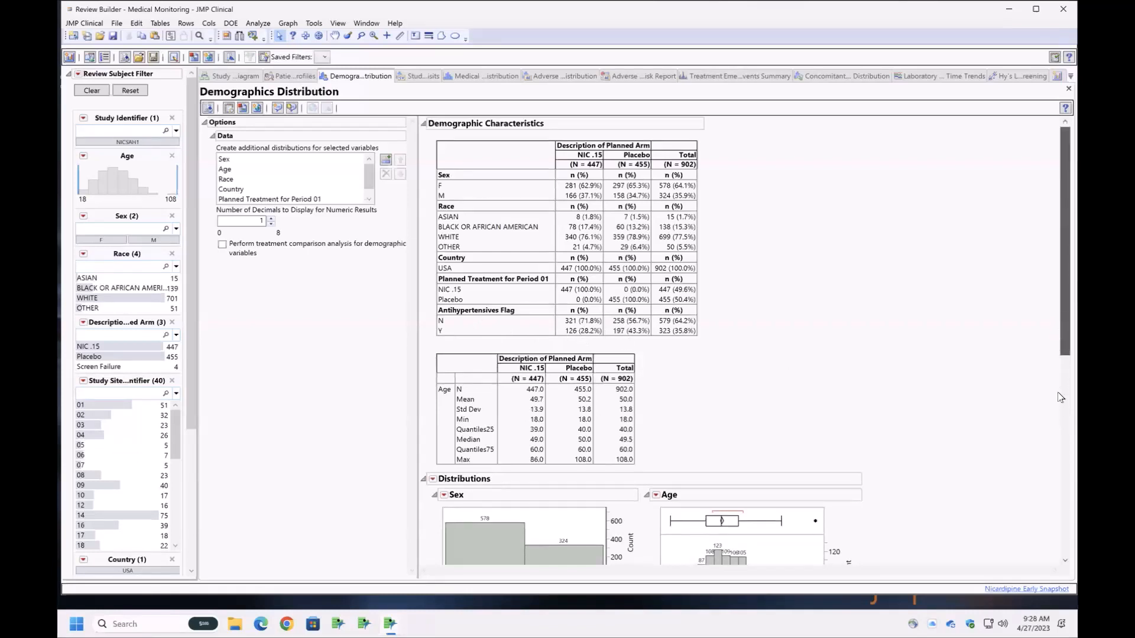
pyautogui.scroll(-5, 1059, 436)
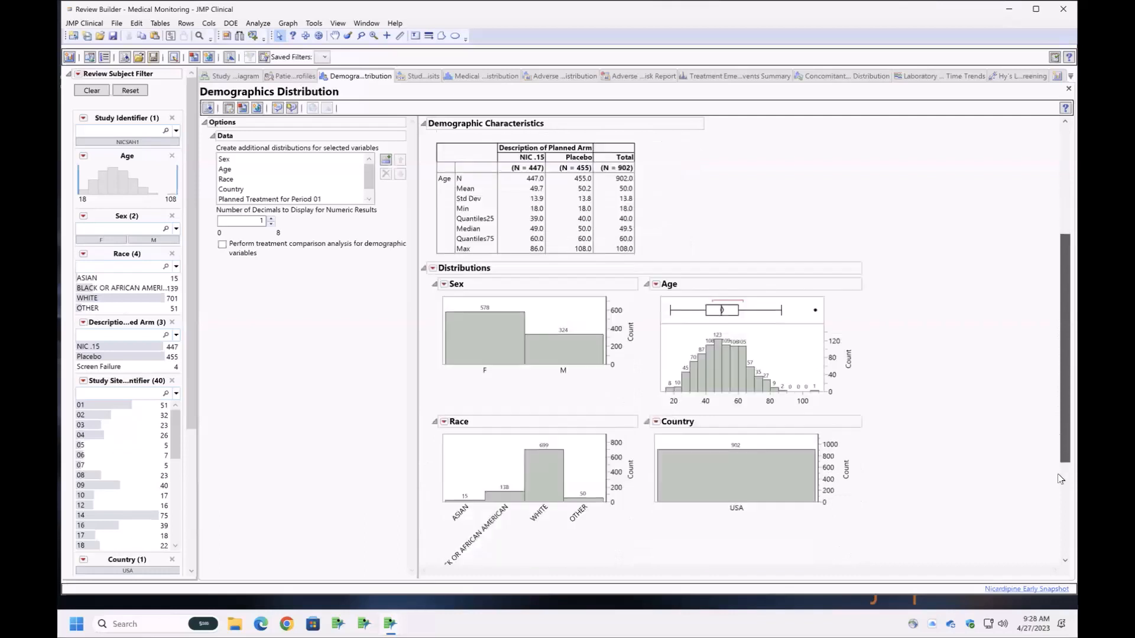
pyautogui.scroll(-4, 1060, 571)
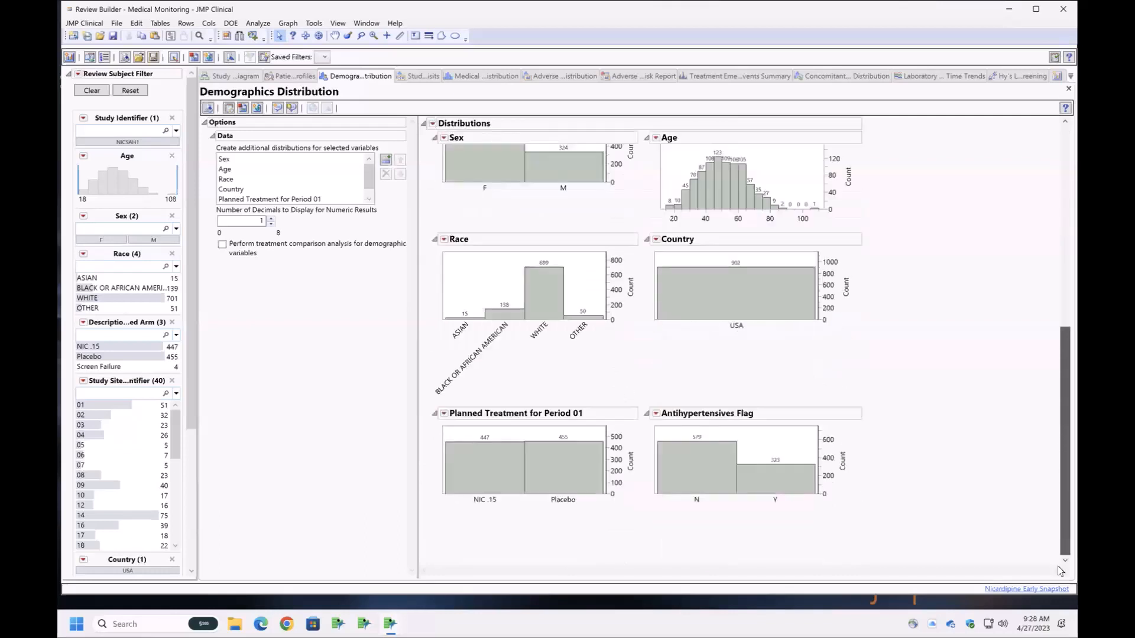
pyautogui.click(785, 477)
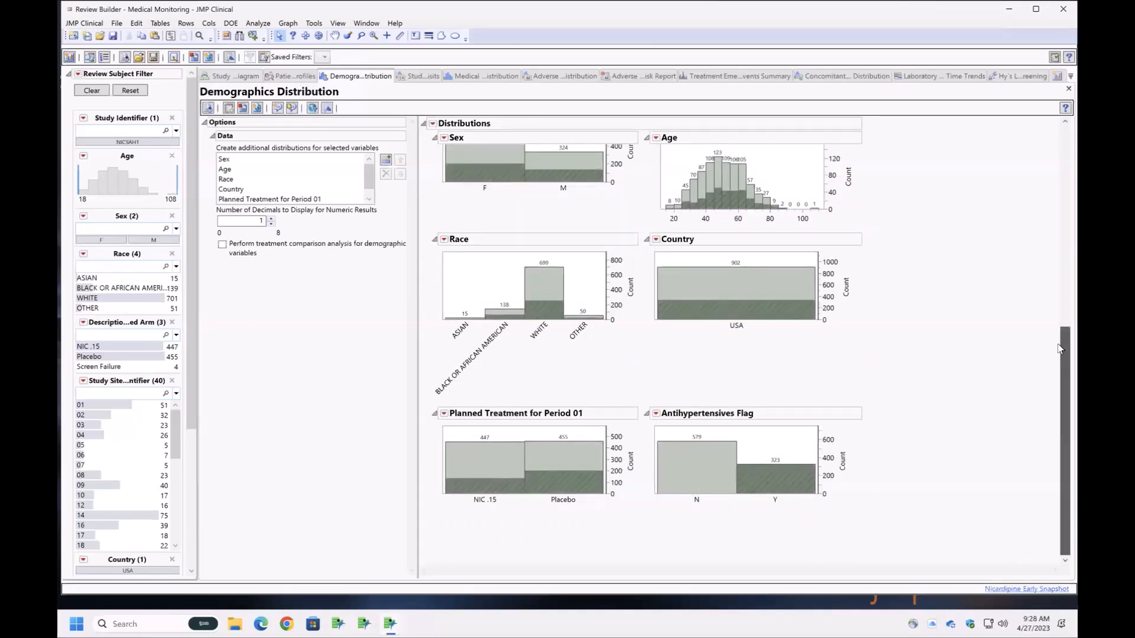
pyautogui.scroll(3, 1059, 319)
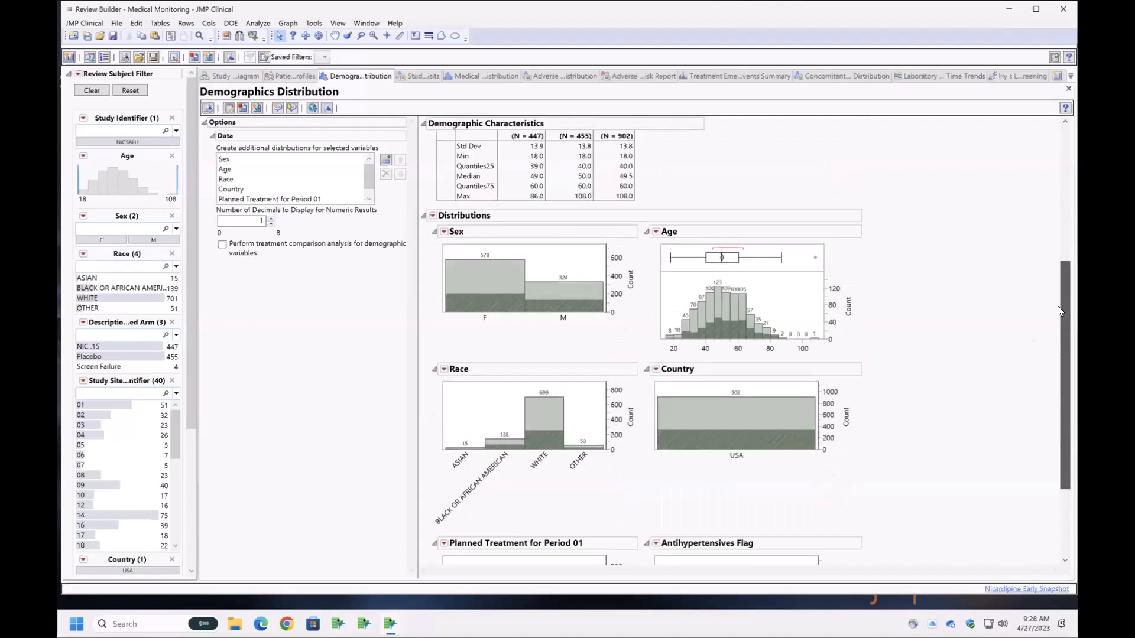
pyautogui.scroll(1, 1059, 312)
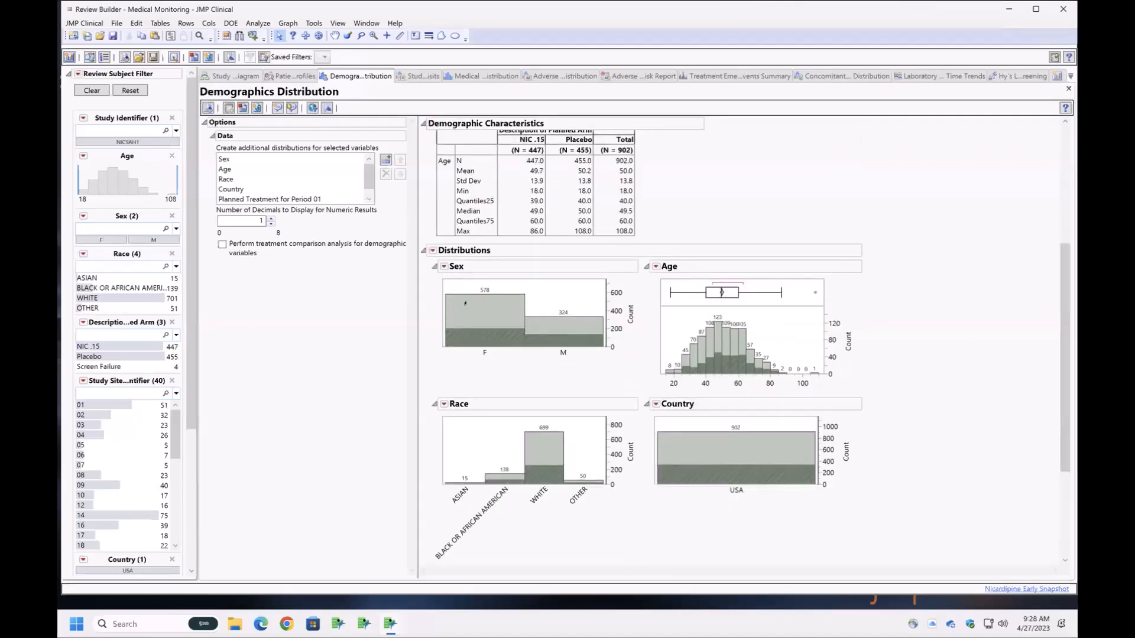
pyautogui.moveTo(465, 303)
pyautogui.moveTo(814, 295)
# Highlight the NIC .15 subjects in the Planned Treatment for Period 01 distribution and compare their Antihypertensives Flag percentages in the table
pyautogui.moveTo(1061, 319); pyautogui.dragTo(1061, 500)
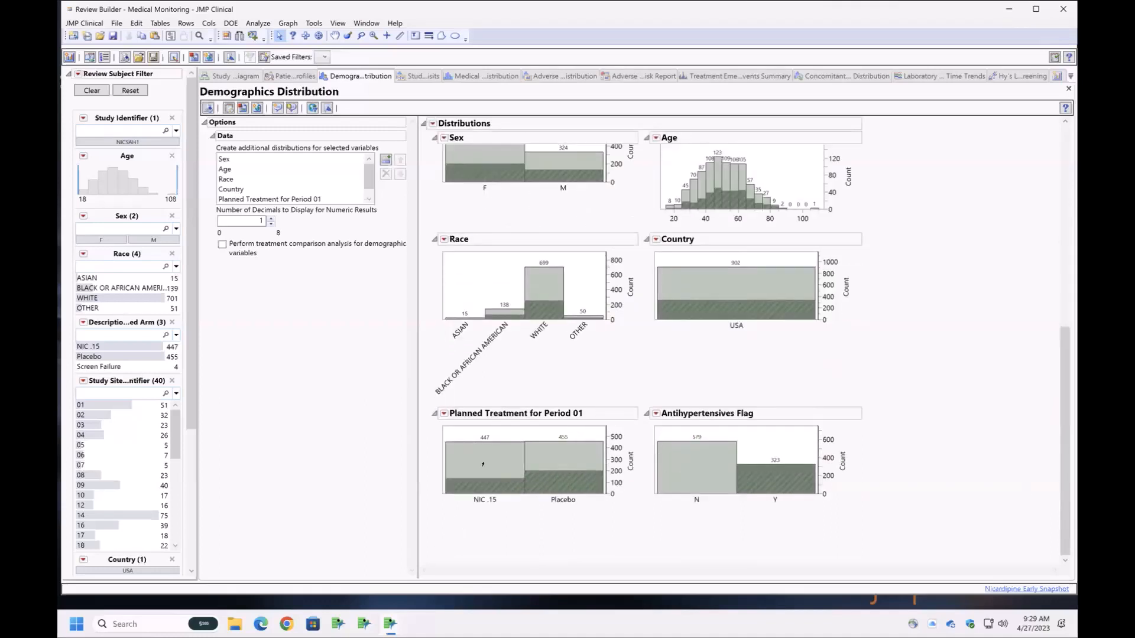
pyautogui.click(591, 464)
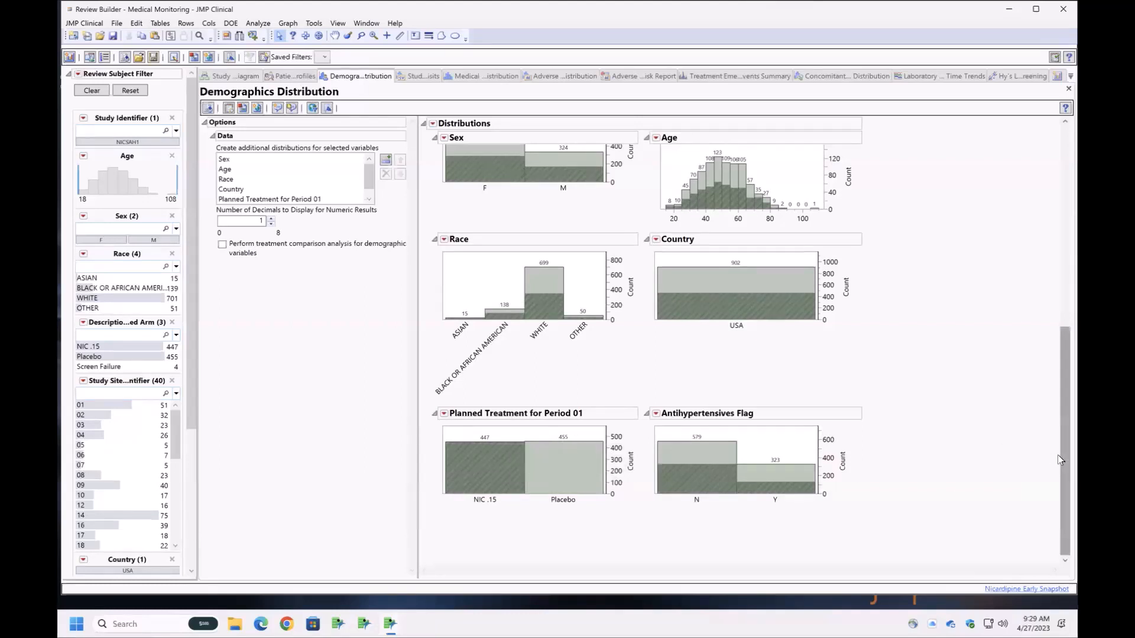
pyautogui.scroll(3, 749, 420)
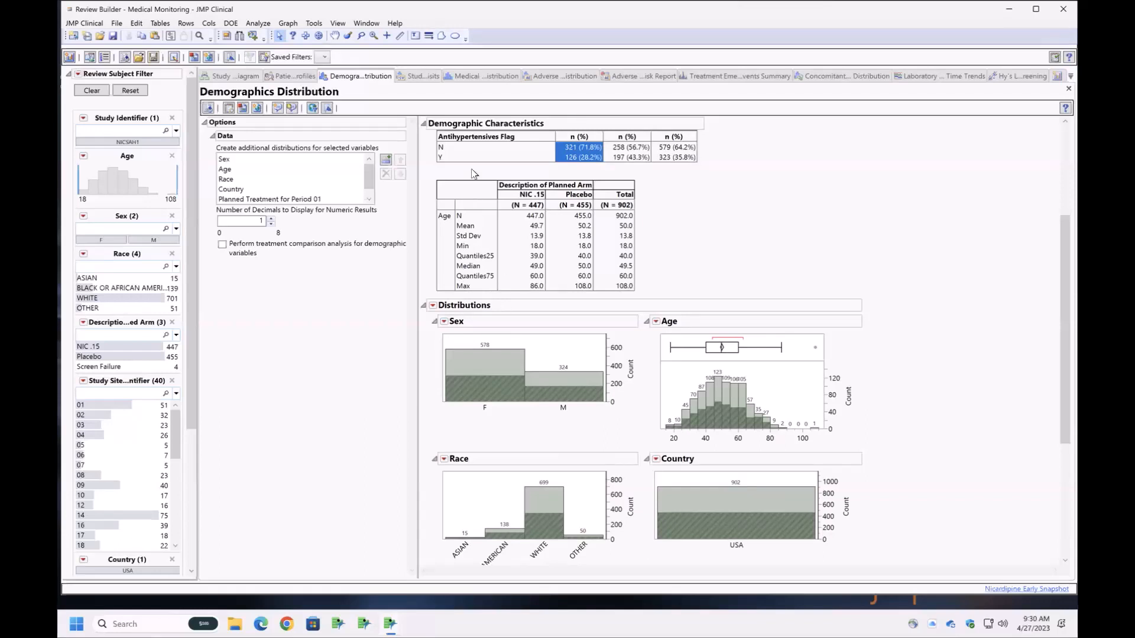
# Open the Adverse Events Distribution report, expand its Data options and view the available event types without changing the selection
pyautogui.click(563, 78)
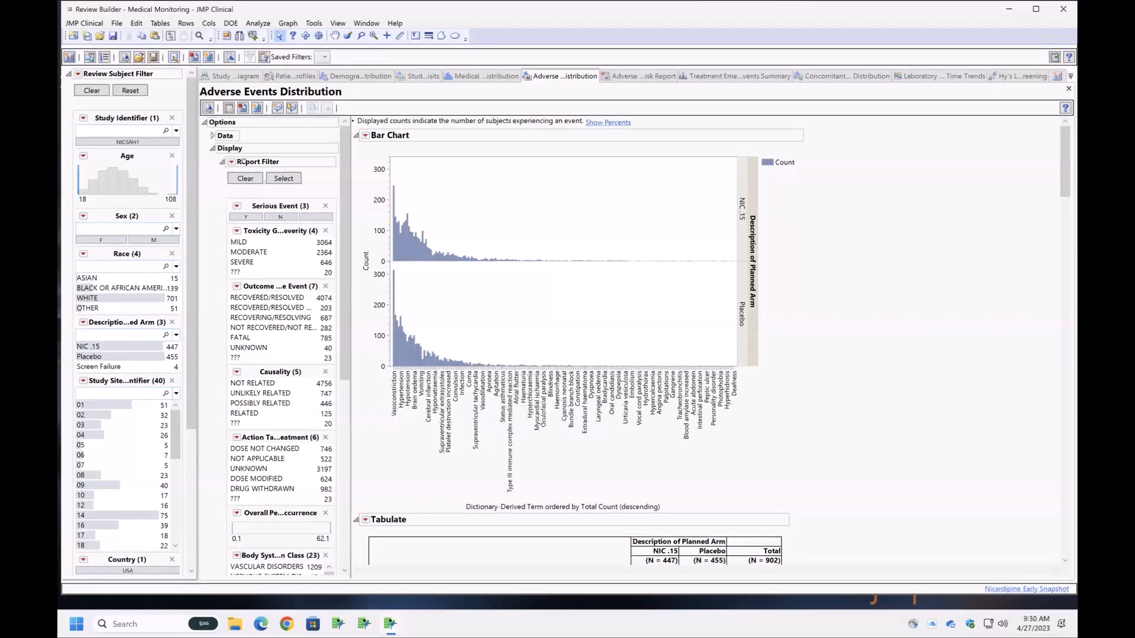
pyautogui.click(213, 136)
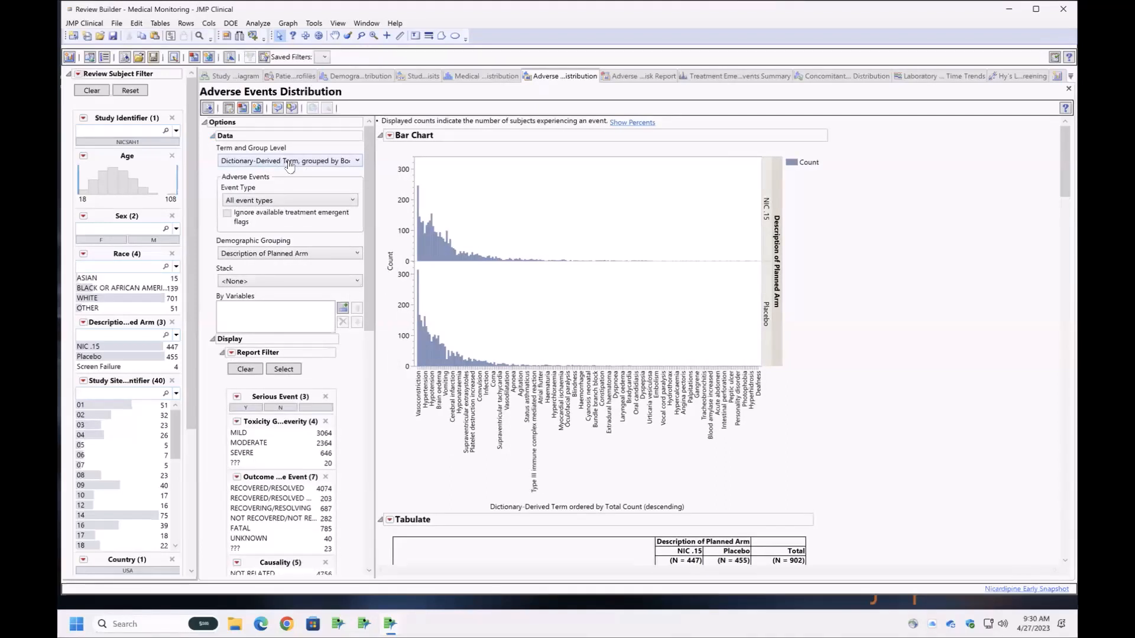
pyautogui.click(288, 201)
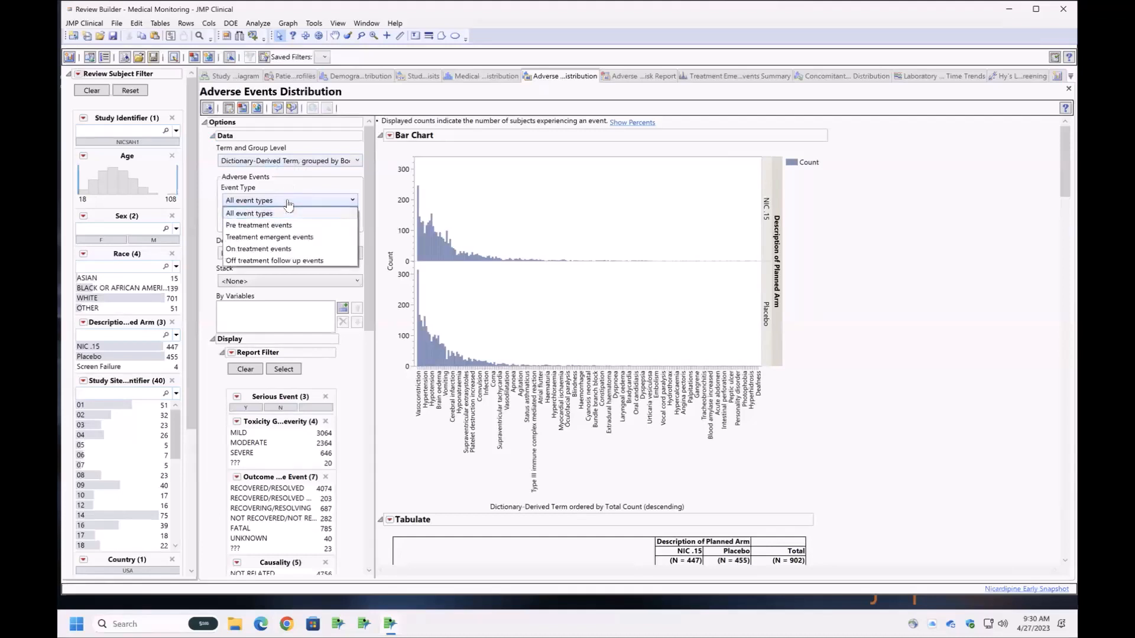
pyautogui.click(206, 219)
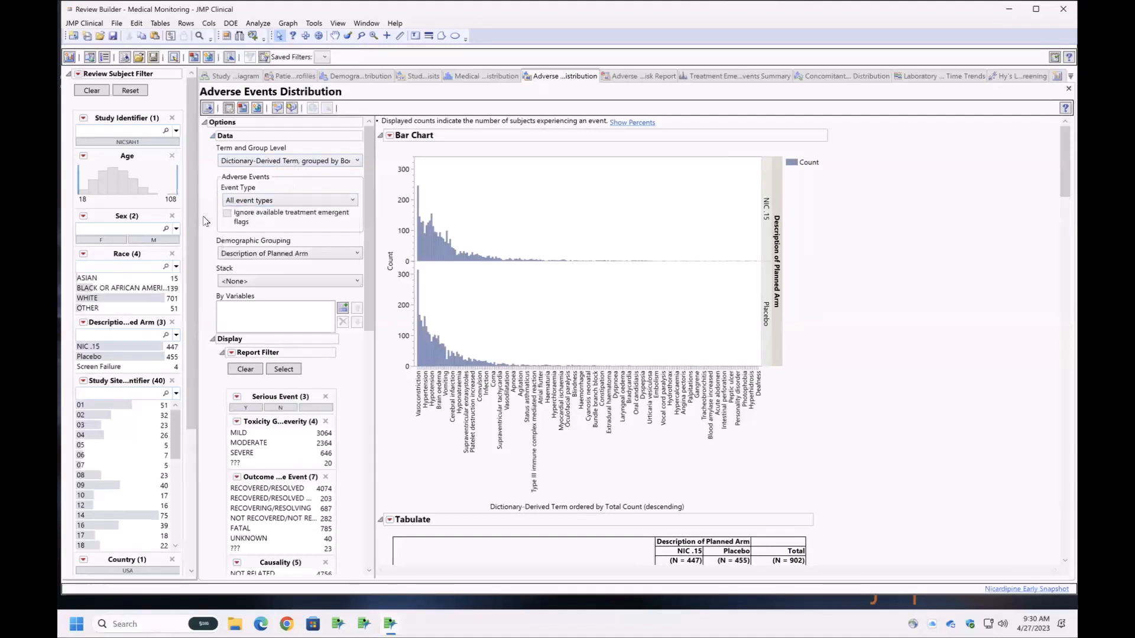
# Set the adverse events chart's demographic grouping to None, and restore it to Description of Planned Arm
pyautogui.click(287, 254)
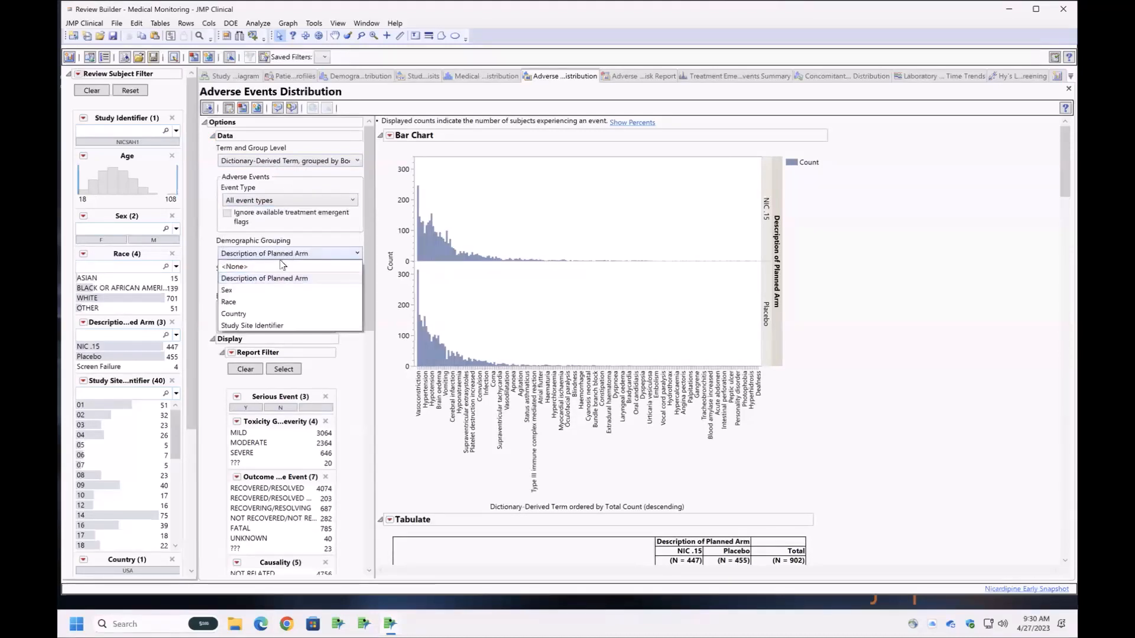
pyautogui.click(267, 267)
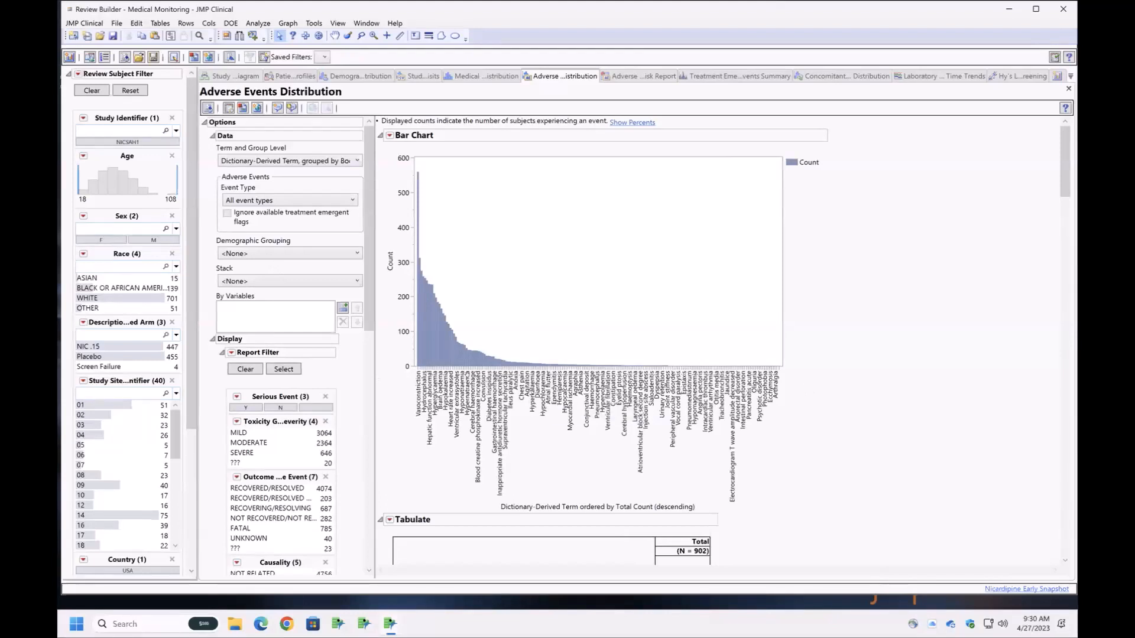
pyautogui.click(263, 254)
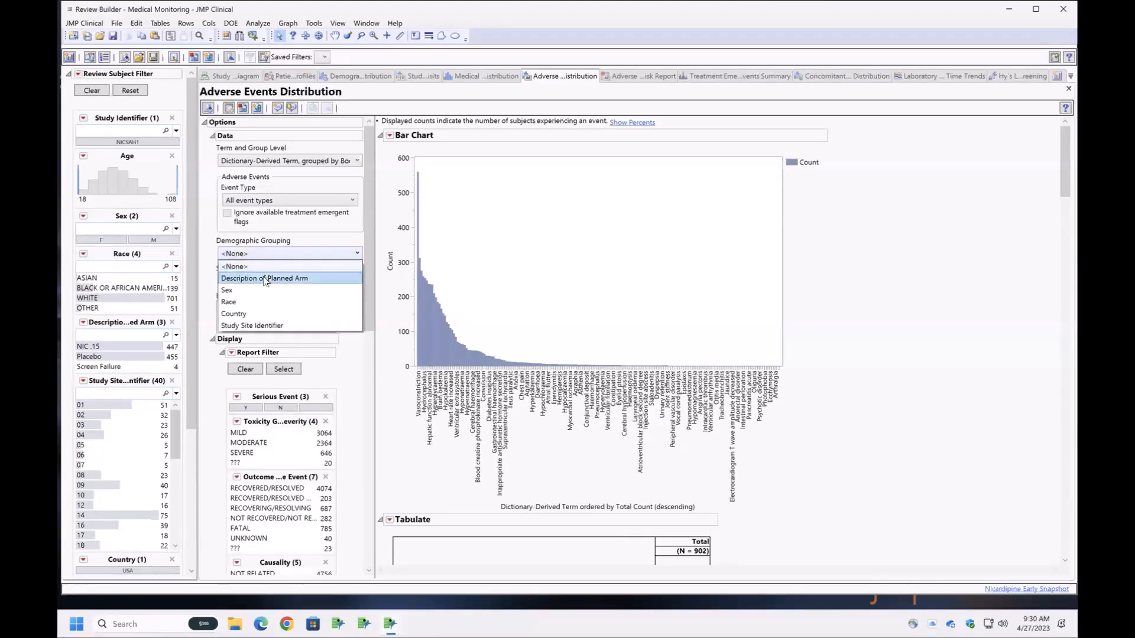
pyautogui.click(264, 279)
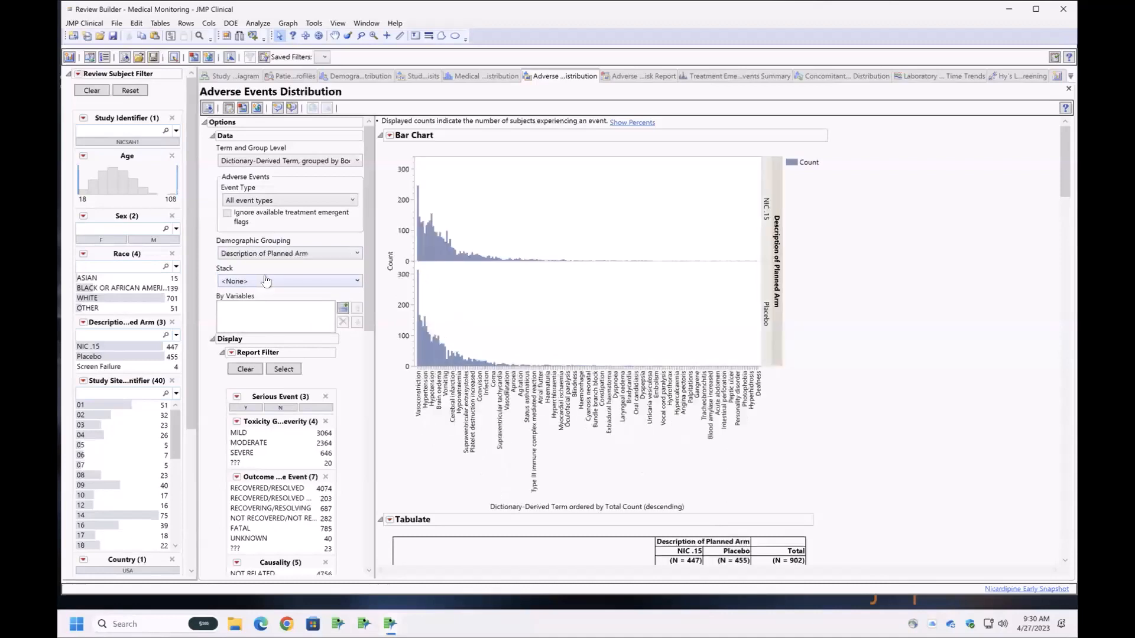
# Stack the adverse events bar chart by Severity/Intensity
pyautogui.click(264, 281)
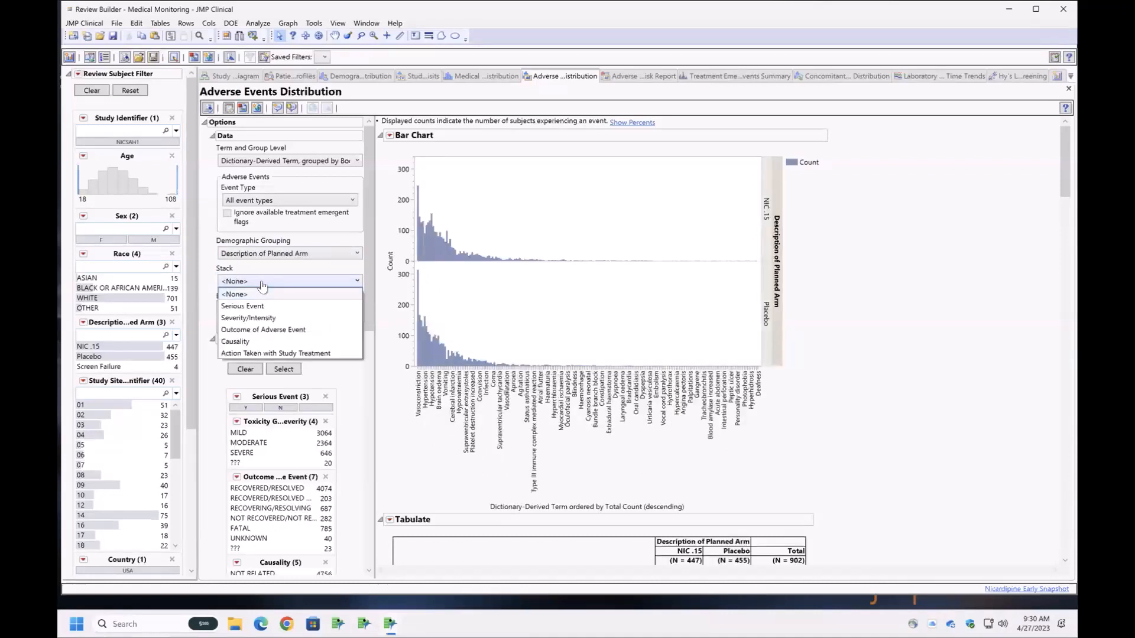
pyautogui.click(262, 319)
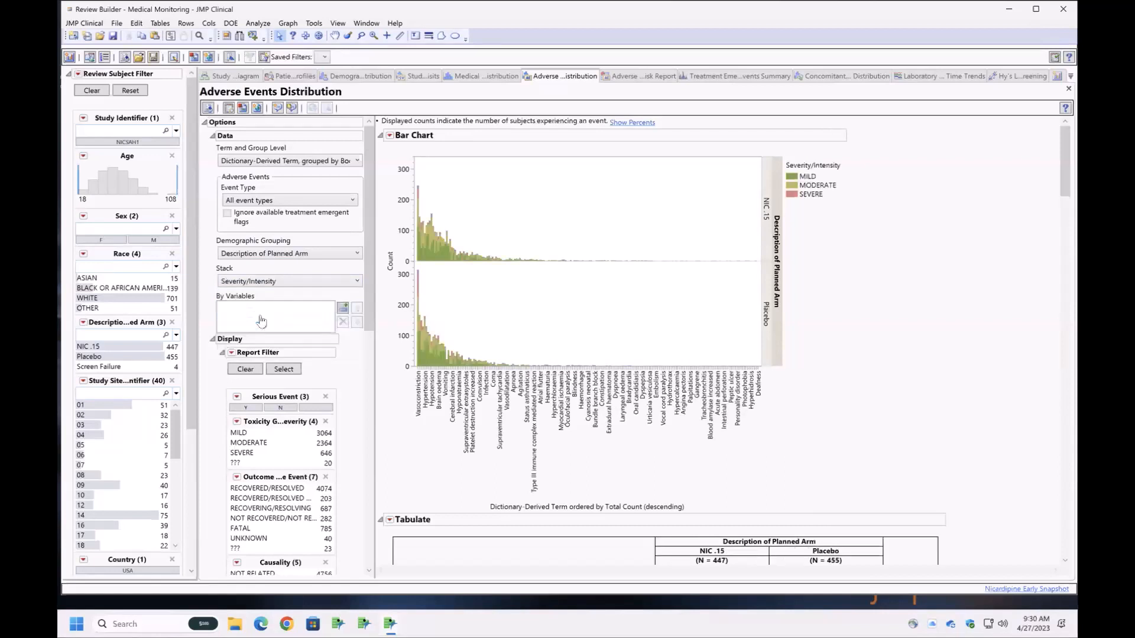
# Recolor the Severity/Intensity legend entries in the adverse events bar chart, making SEVERE light magenta and MILD cyan
pyautogui.rightClick(789, 199)
pyautogui.moveTo(761, 221)
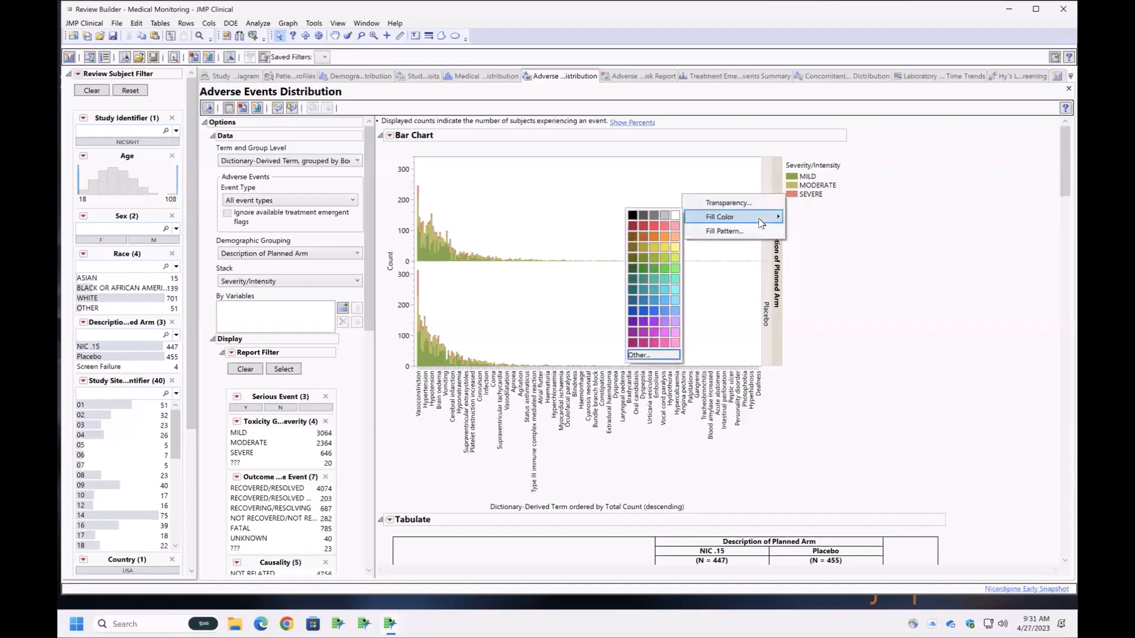
pyautogui.click(663, 334)
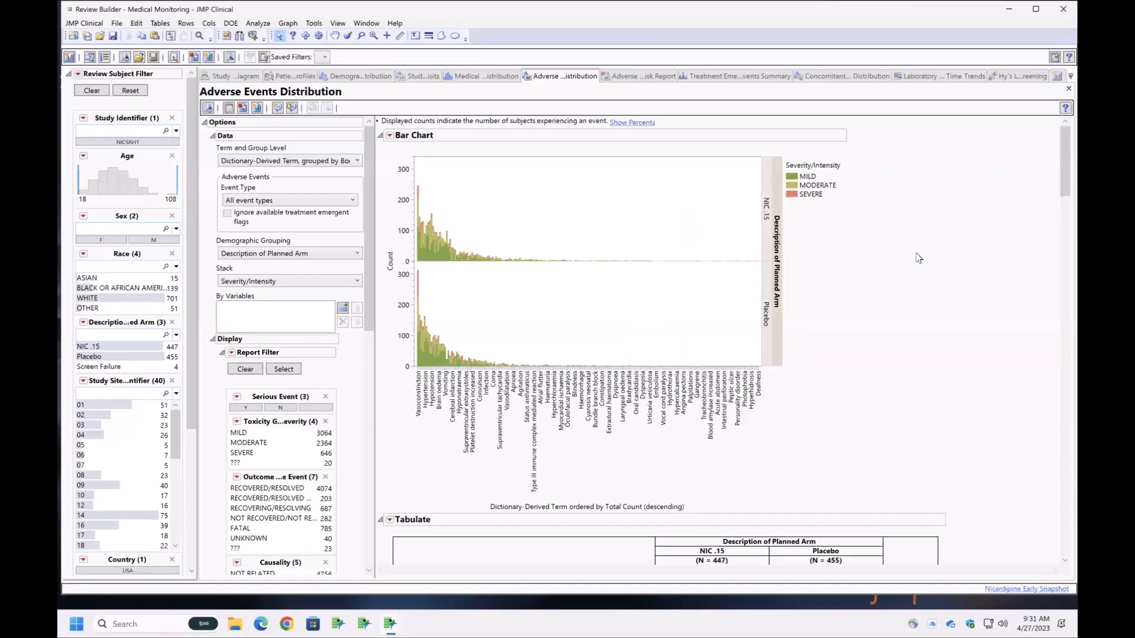
pyautogui.rightClick(795, 177)
pyautogui.moveTo(763, 199)
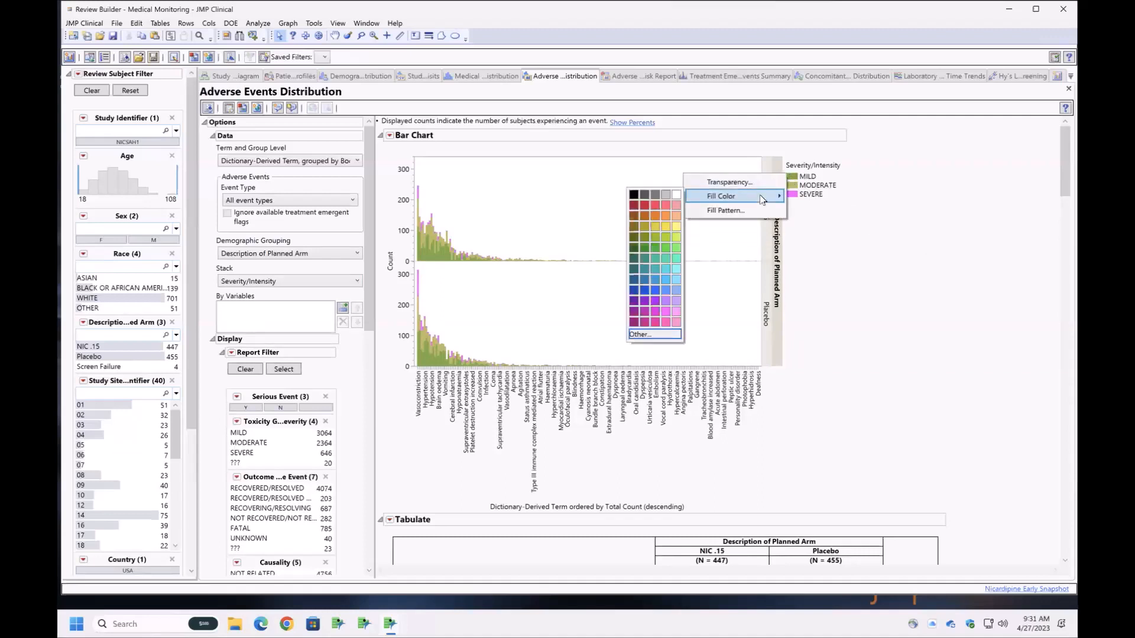
pyautogui.click(663, 268)
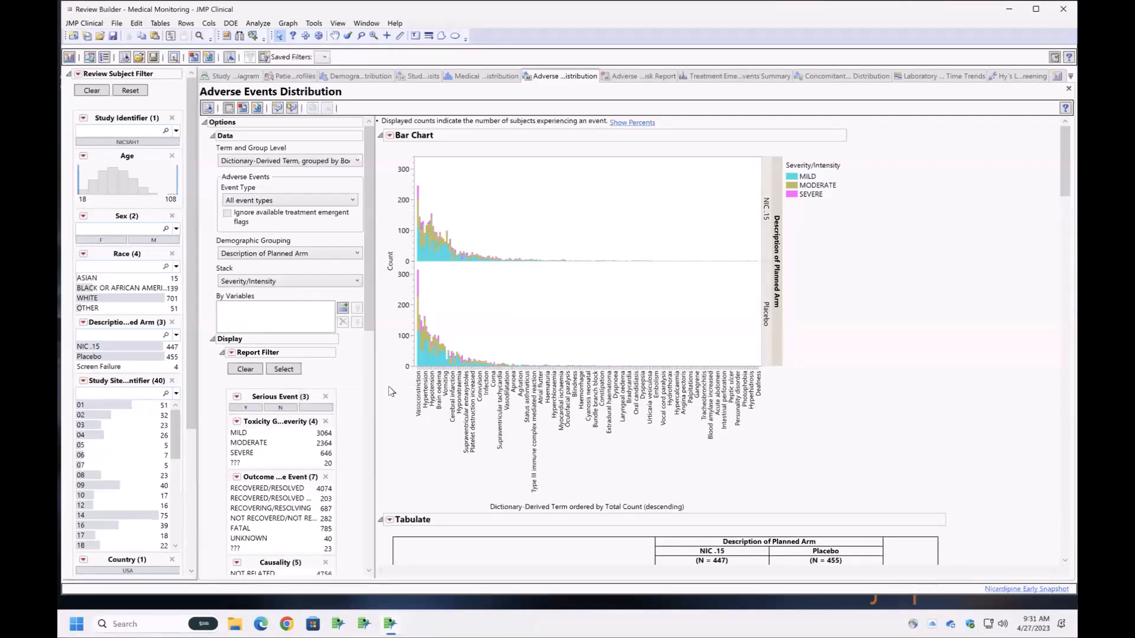
# Filter the adverse events report to an Overall Percent Occurrence of at least 2
pyautogui.scroll(-3, 374, 355)
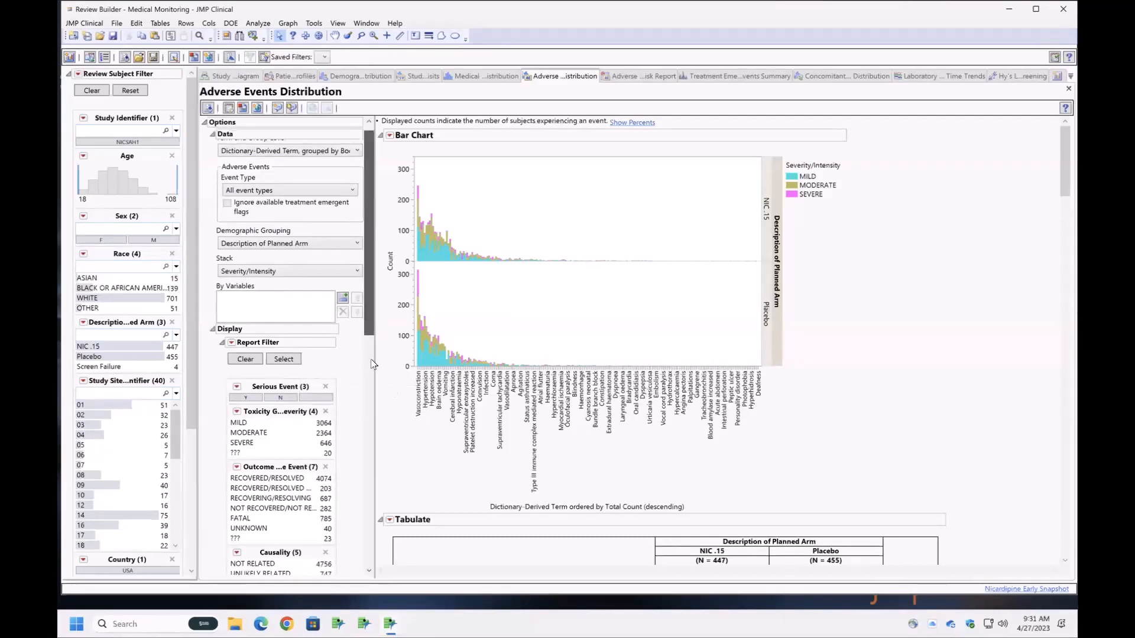
pyautogui.scroll(-5, 371, 380)
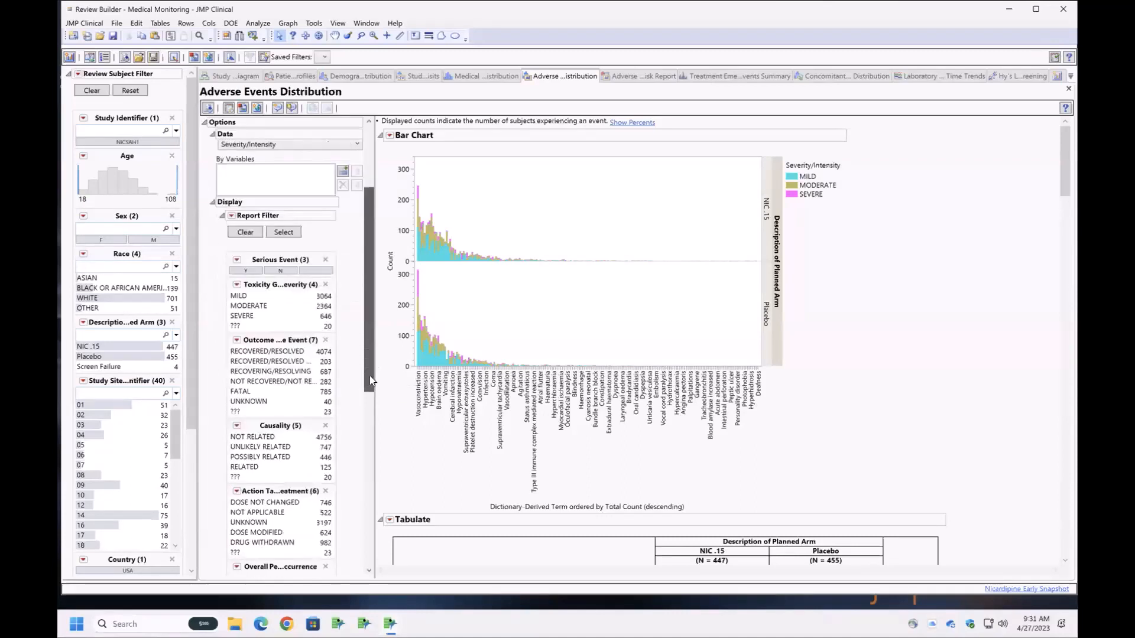
pyautogui.moveTo(370, 377); pyautogui.dragTo(357, 443)
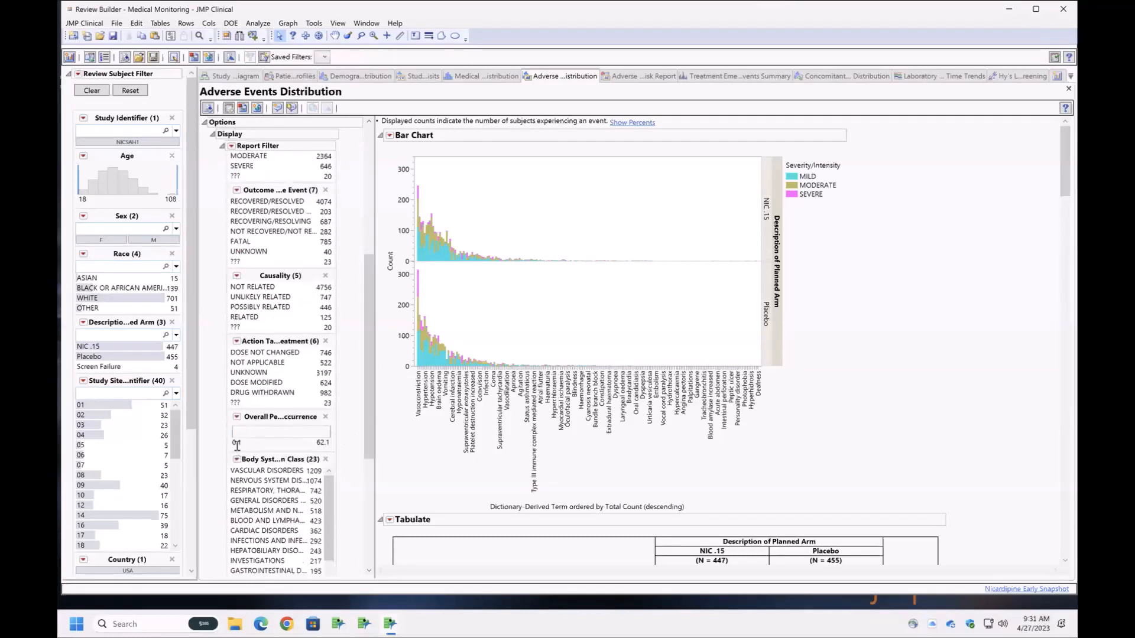
pyautogui.click(236, 443)
pyautogui.write('2')
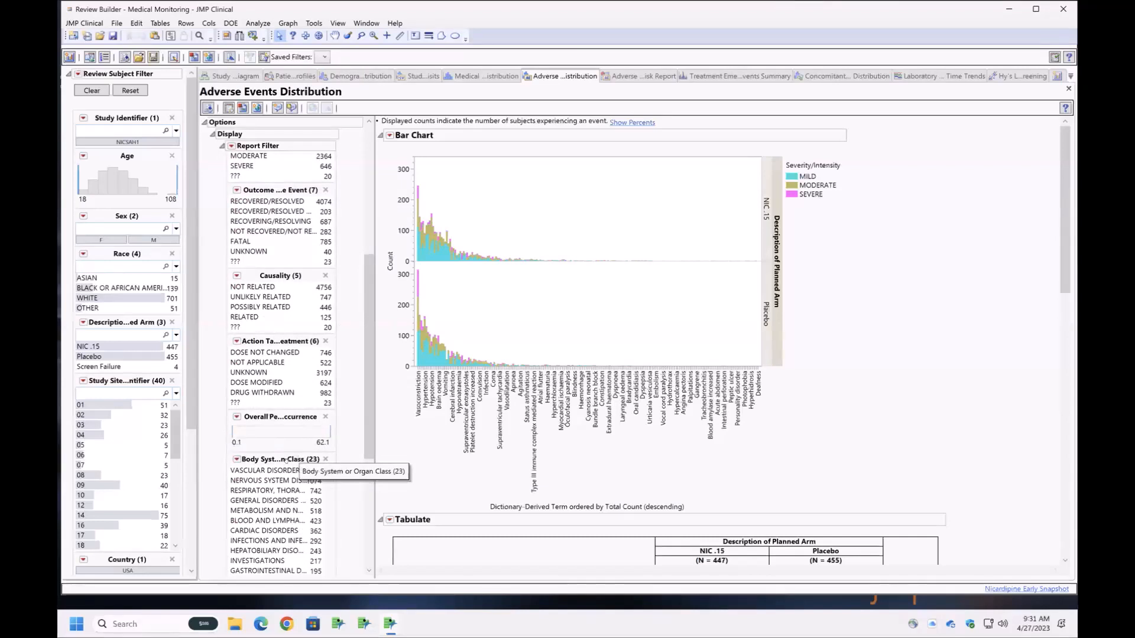
pyautogui.press('Return')
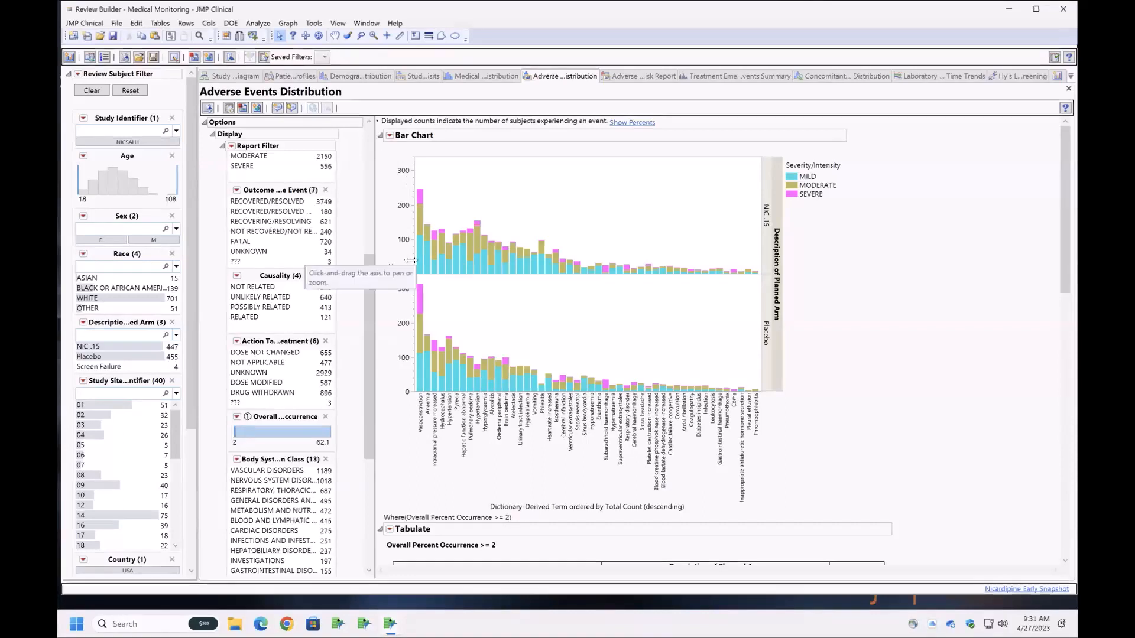
# Display the adverse events chart as percents and compare the occurrence bars between the NIC .15 and Placebo arms
pyautogui.click(634, 124)
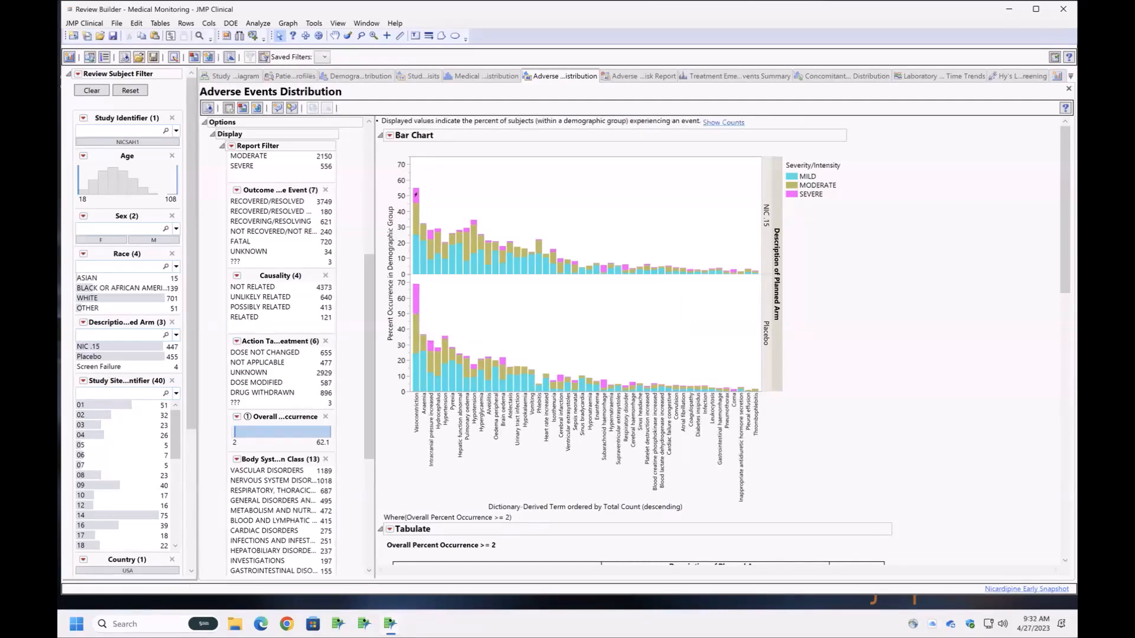
pyautogui.moveTo(415, 195)
pyautogui.moveTo(415, 308)
pyautogui.moveTo(537, 273)
pyautogui.moveTo(538, 387)
# Filter the Body System or Organ Class to RENAL AND URINARY DISORDERS and view the tabulated severity results by arm
pyautogui.scroll(-3, 358, 483)
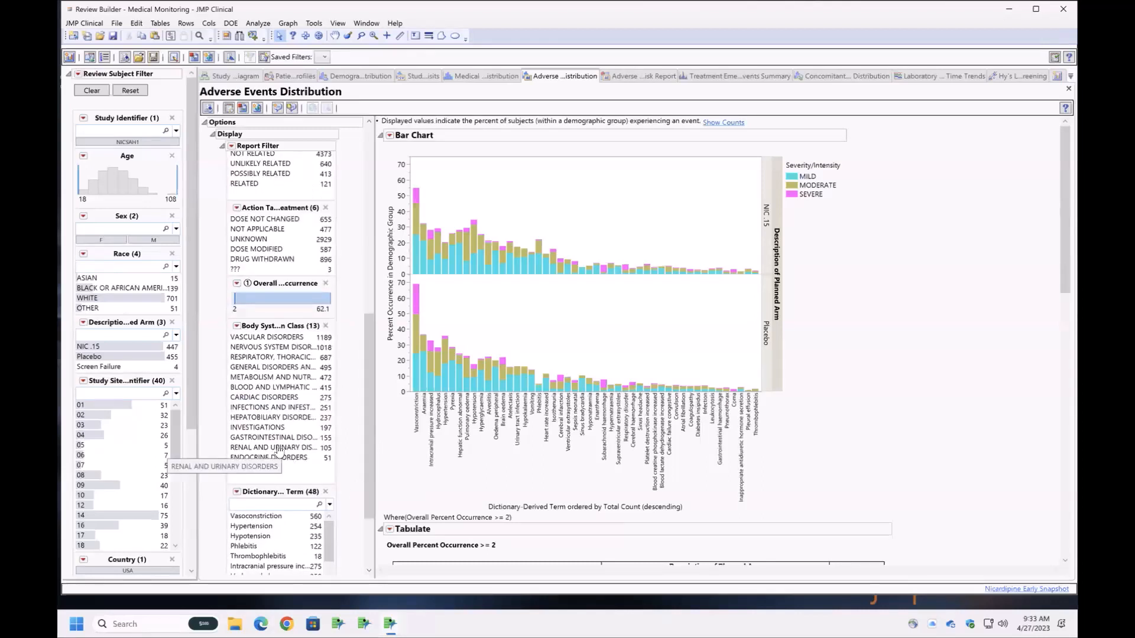
pyautogui.click(278, 448)
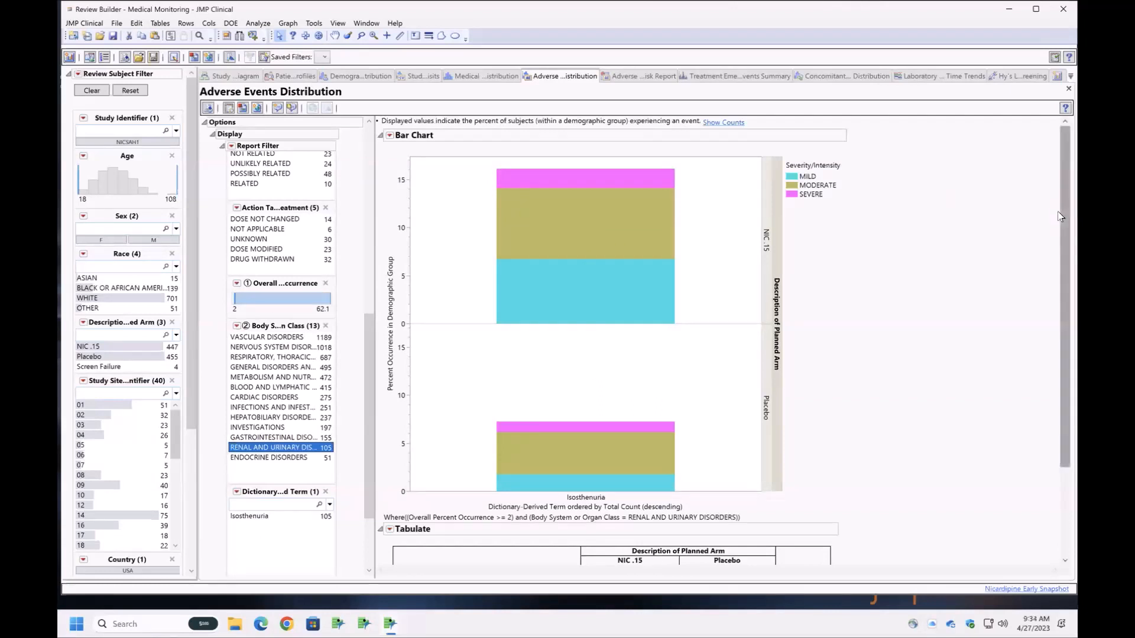
pyautogui.moveTo(1060, 231); pyautogui.dragTo(1059, 353)
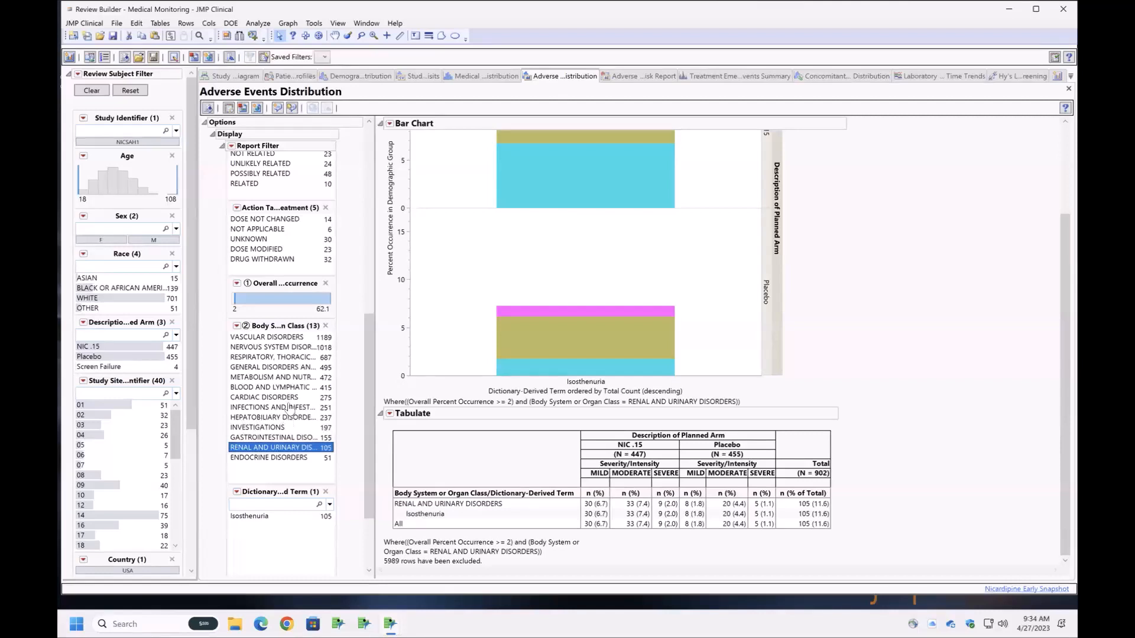
# Clear the report filter of the Adverse Events Distribution and return to the full bar chart
pyautogui.scroll(6, 290, 303)
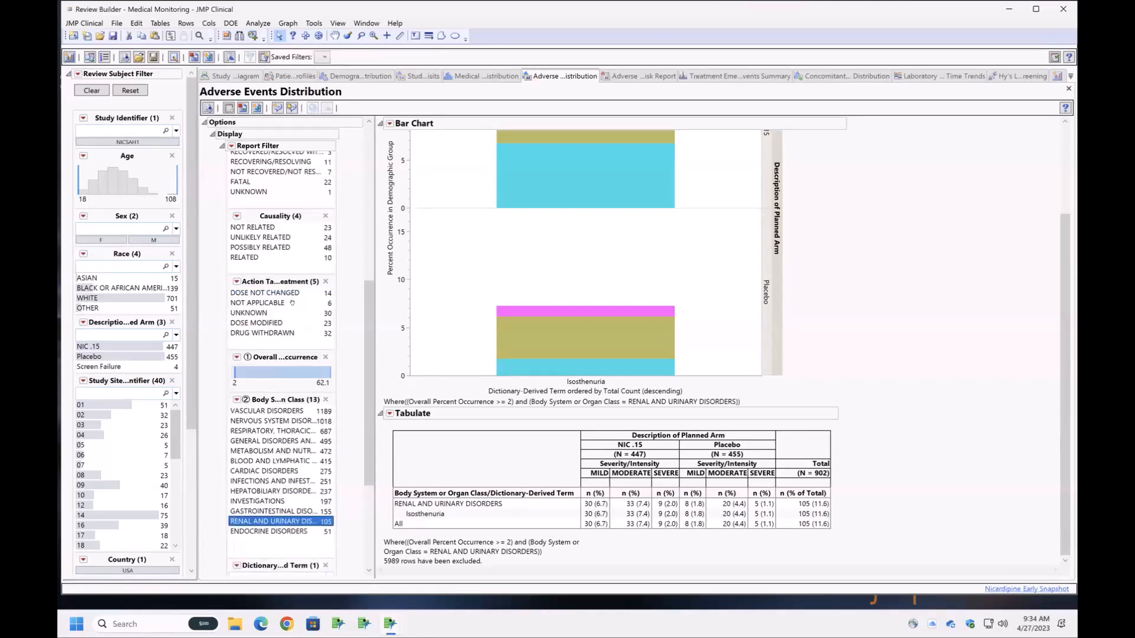
pyautogui.scroll(3, 299, 217)
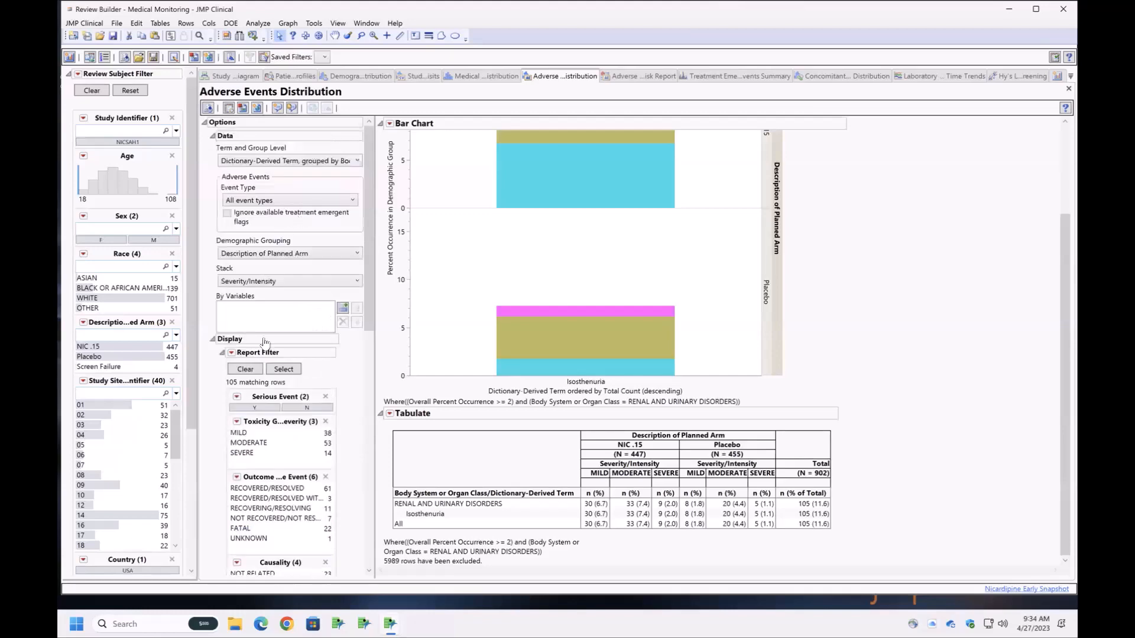
pyautogui.click(240, 370)
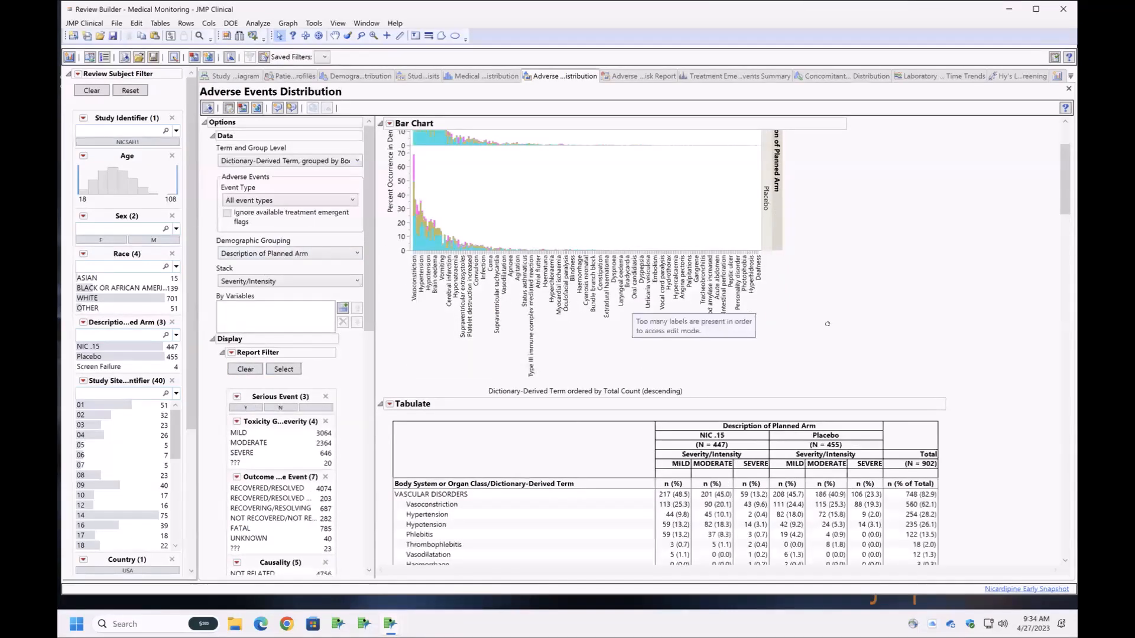
pyautogui.scroll(2, 939, 308)
pyautogui.scroll(3, 938, 309)
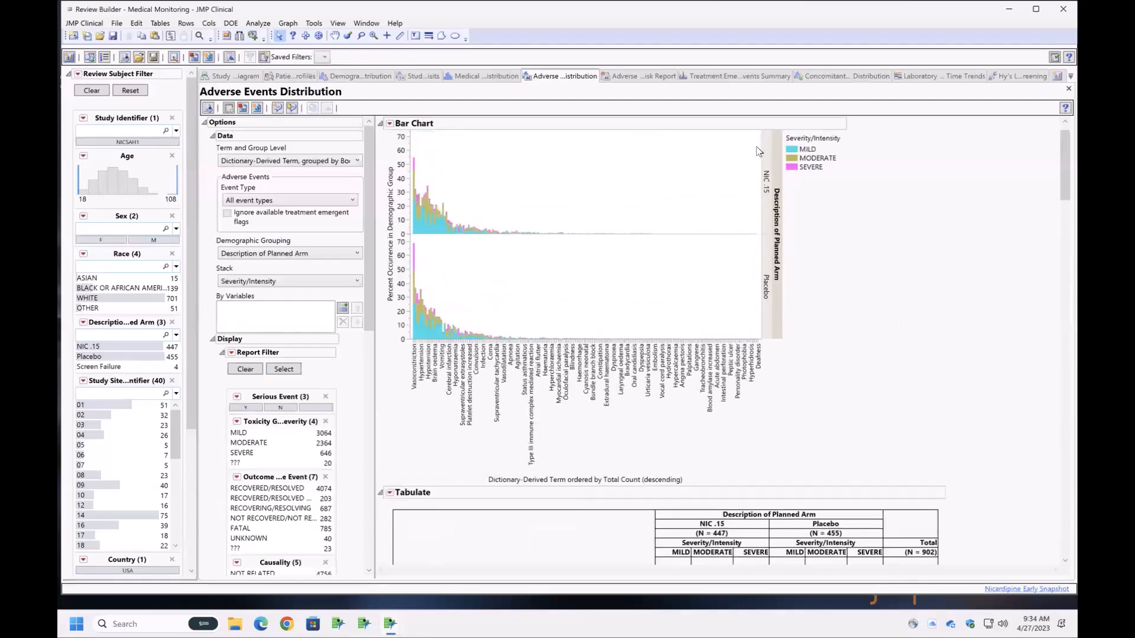
# Open the Adverse Events Risk Report and examine the Hypotension risk difference and each arm's percentage in the risk plot
pyautogui.click(647, 78)
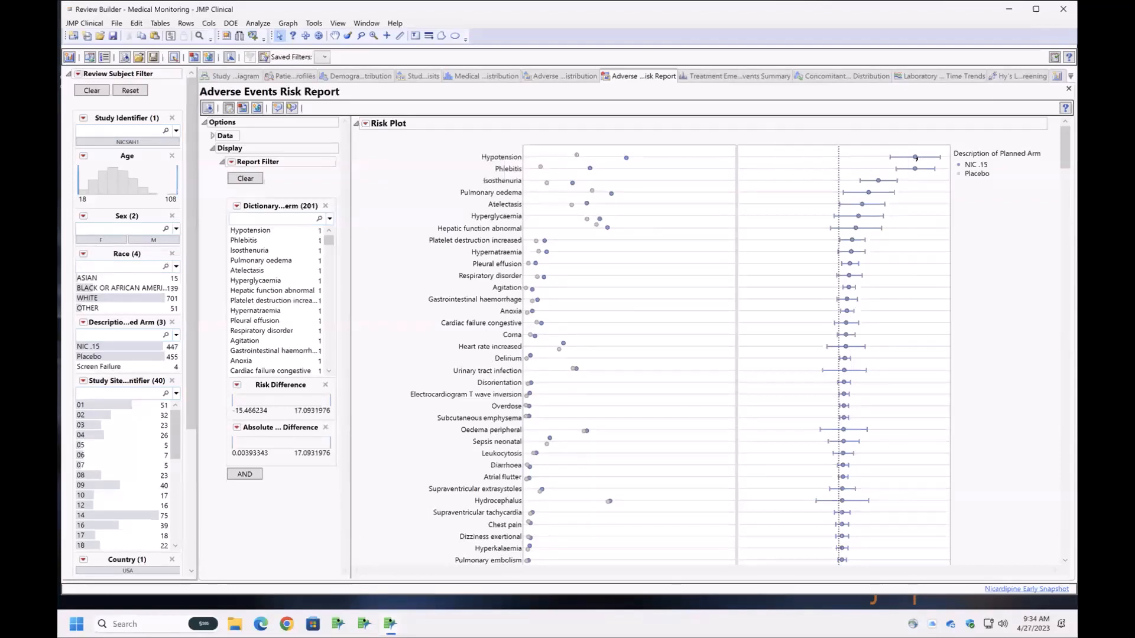
pyautogui.moveTo(914, 157)
pyautogui.moveTo(629, 163)
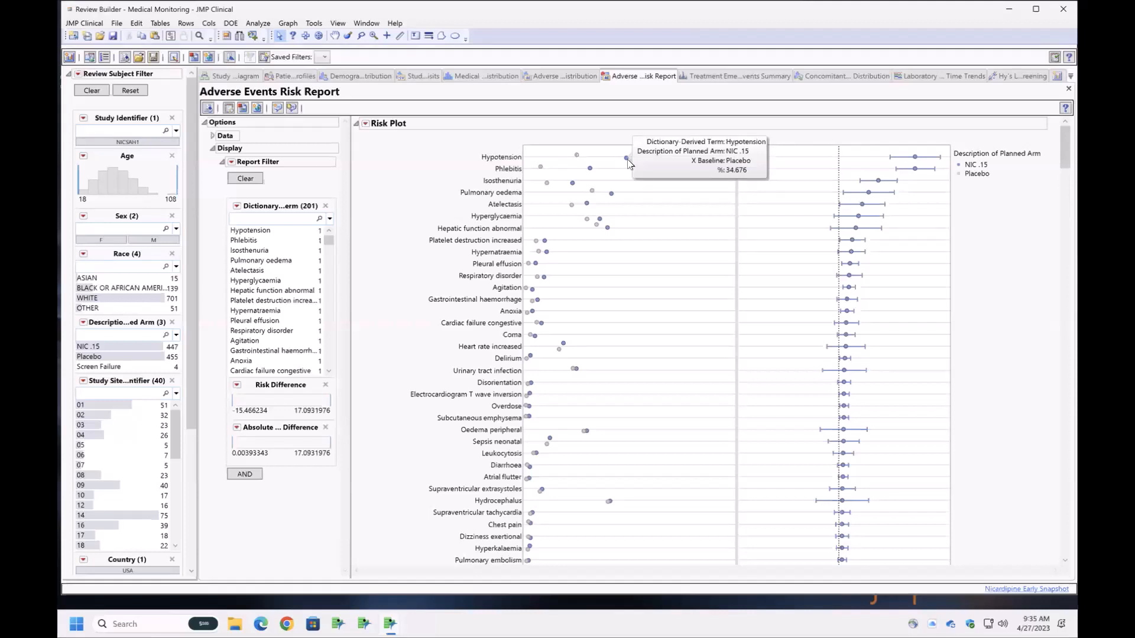
pyautogui.moveTo(576, 155)
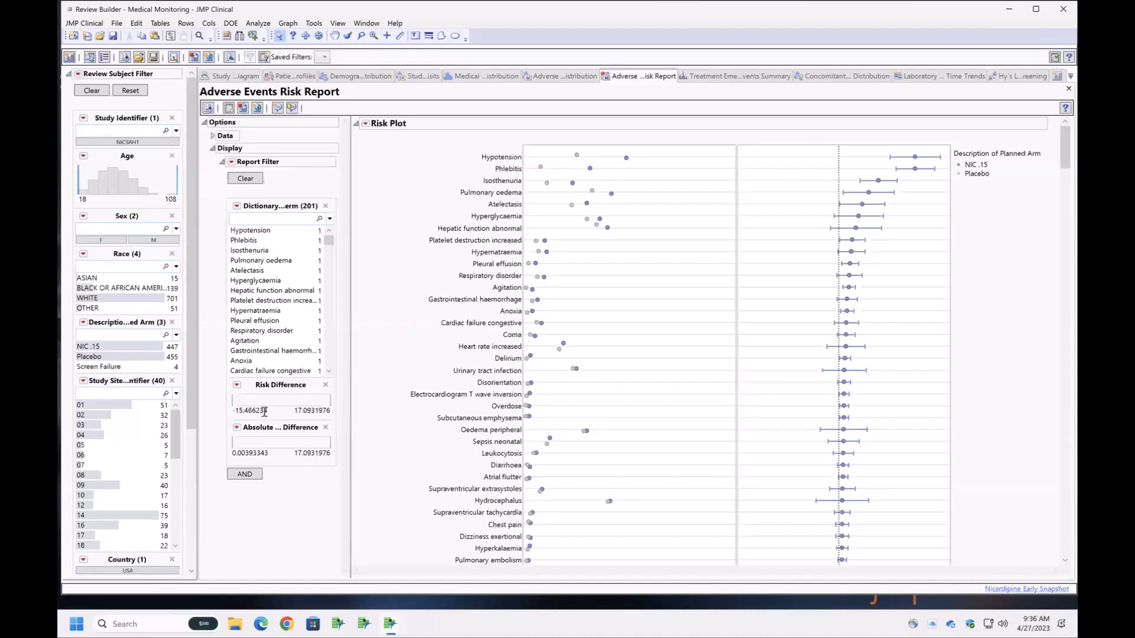
# Limit the Risk Difference filter to the range from -1 to 1
pyautogui.click(264, 412)
pyautogui.click(230, 398)
pyautogui.click(264, 411)
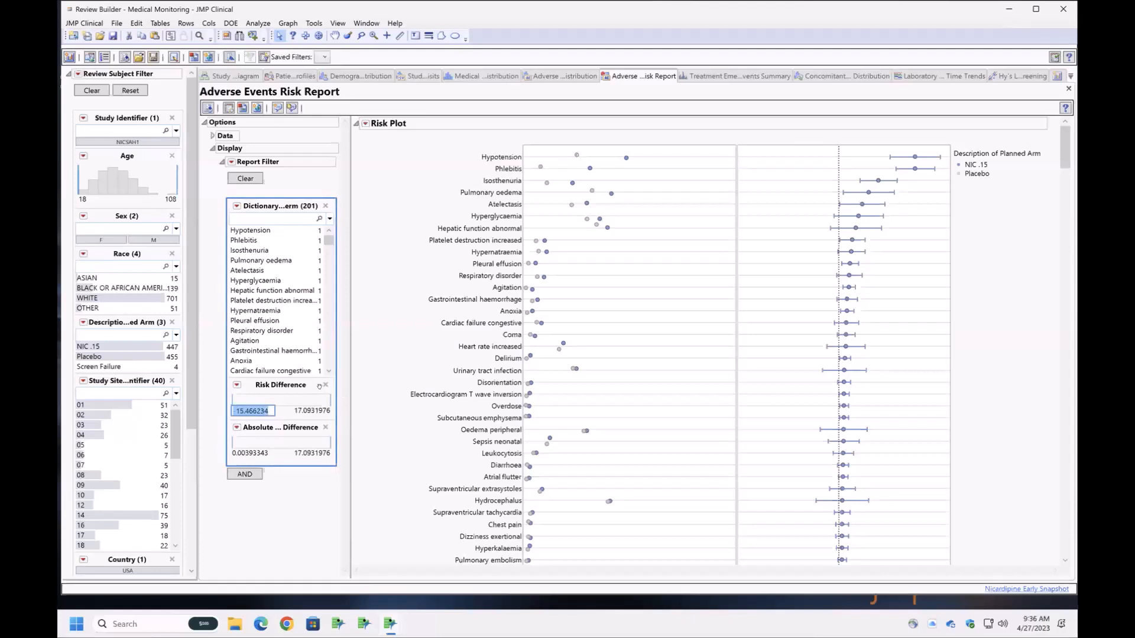
pyautogui.press('BackSpace')
pyautogui.write('-1')
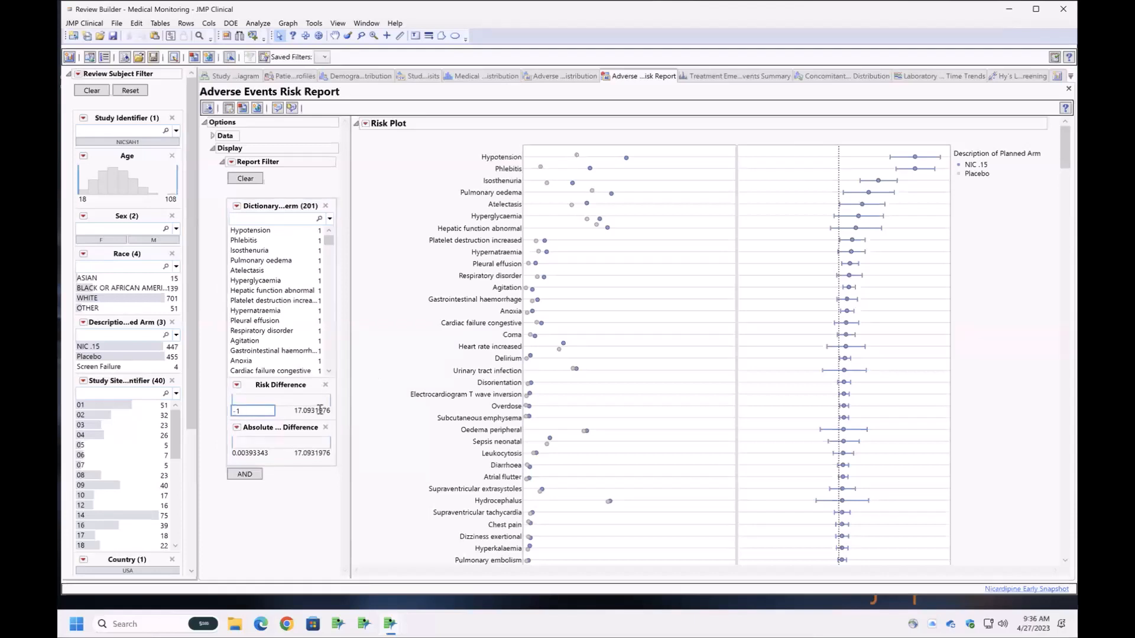
pyautogui.press('Return')
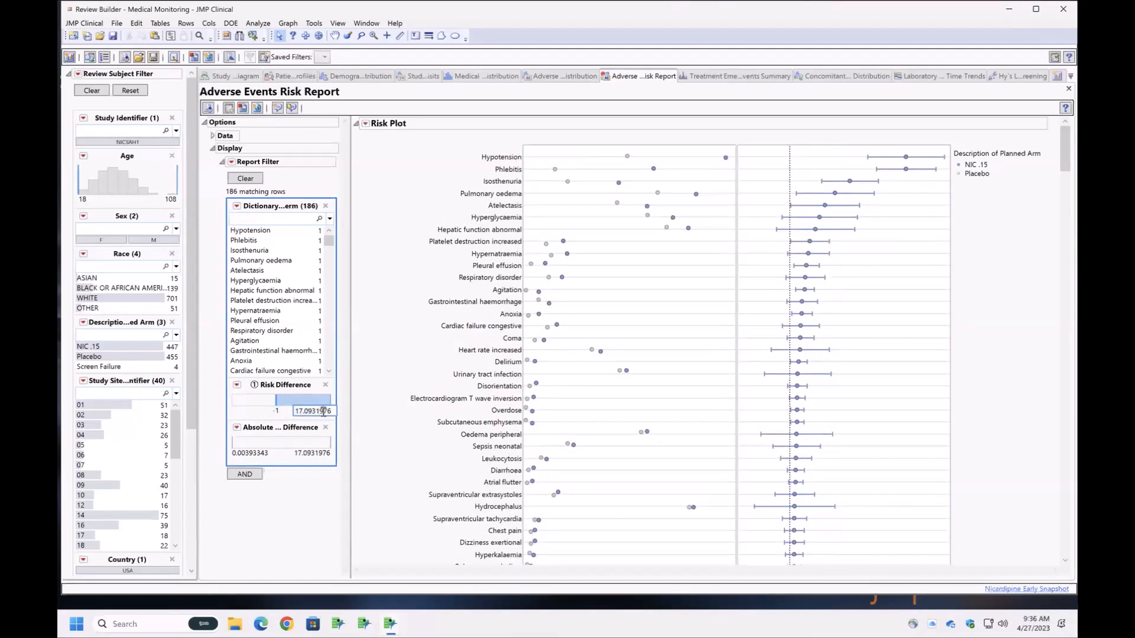
pyautogui.doubleClick(323, 411)
pyautogui.write('1')
pyautogui.press('Return')
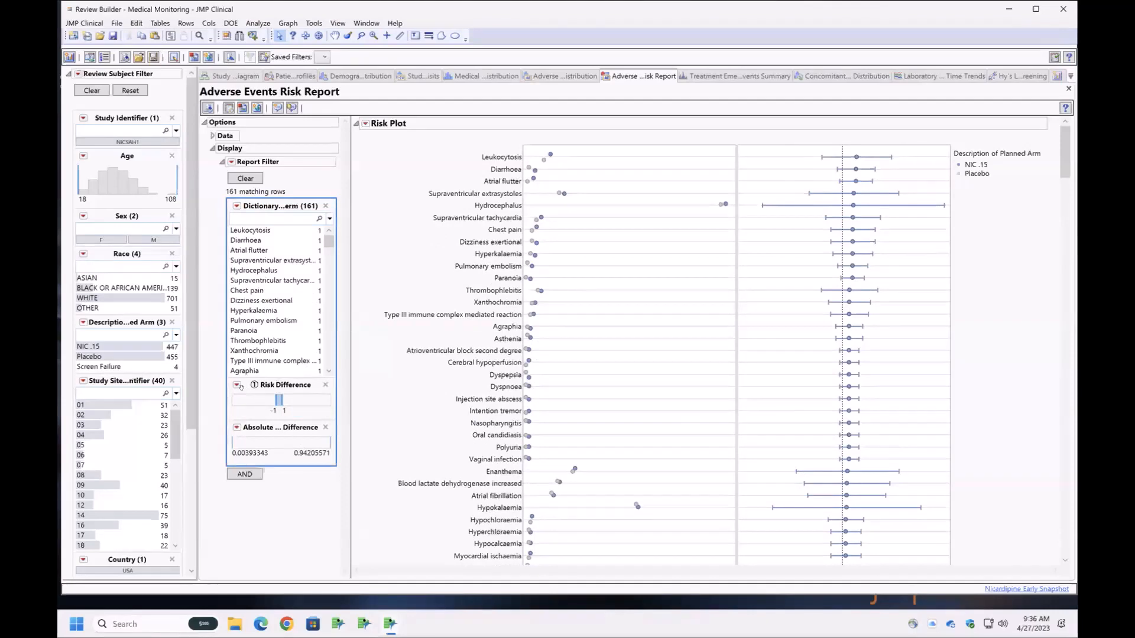
# Invert the Risk Difference filter selection and inspect the Atelectasis point in the risk plot
pyautogui.click(237, 386)
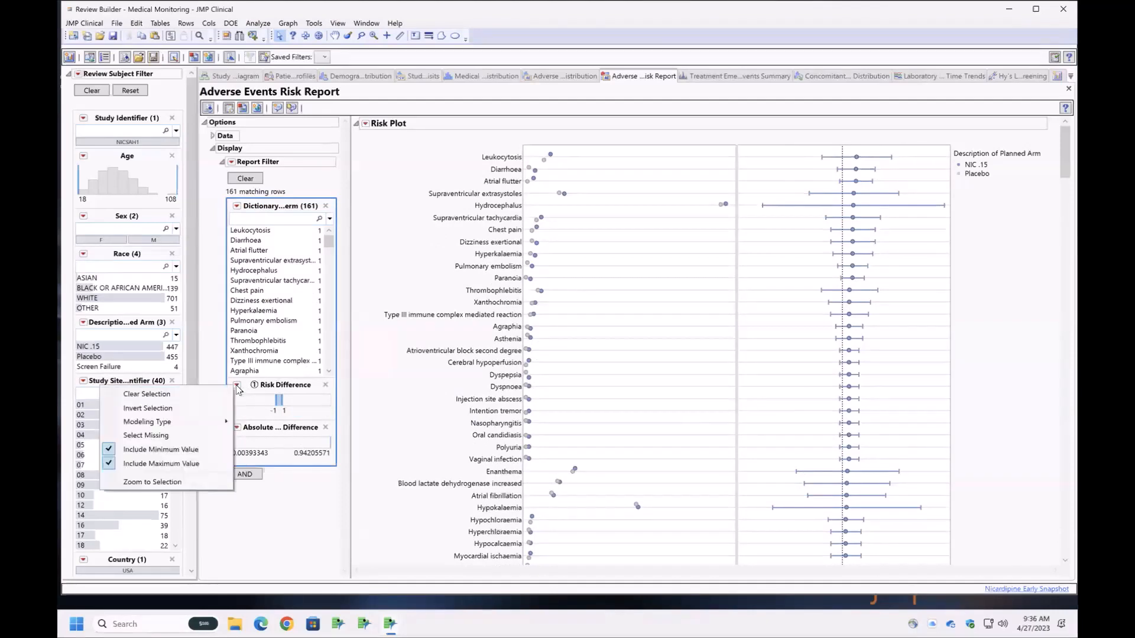
pyautogui.click(167, 409)
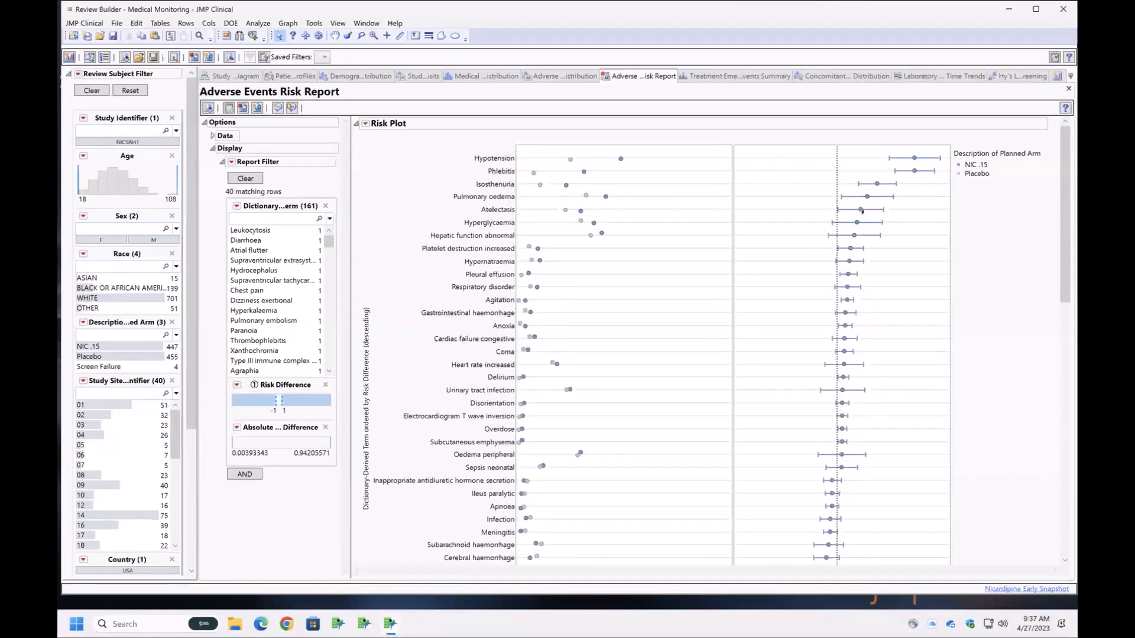
pyautogui.moveTo(860, 210)
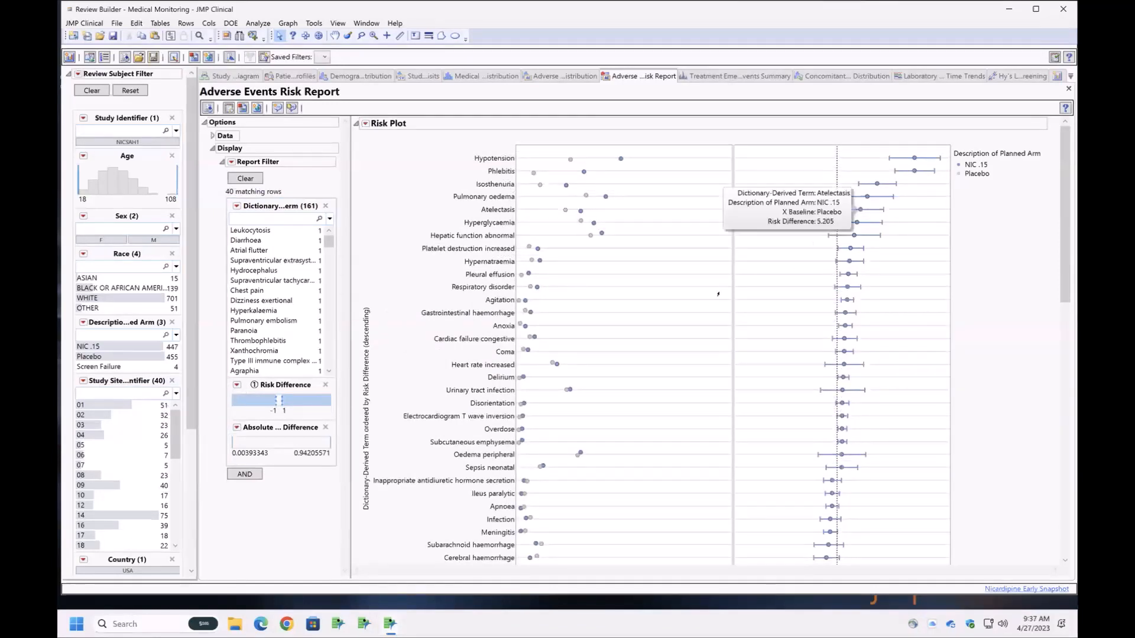
# Widen the excluded Risk Difference range to -5 through 5
pyautogui.click(276, 411)
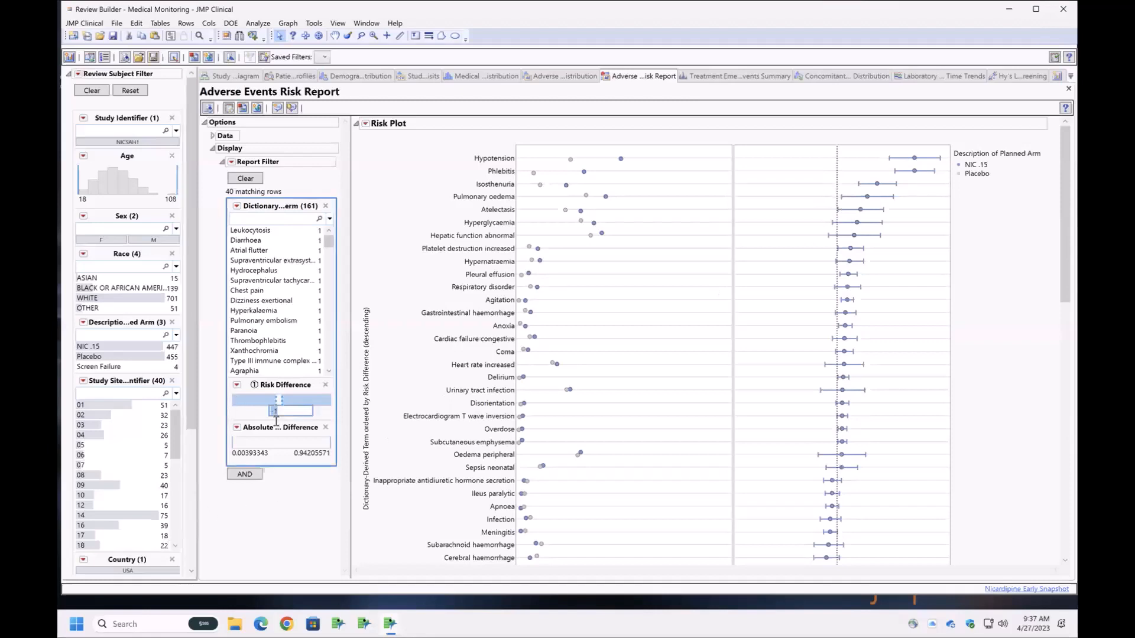
pyautogui.write('-1')
pyautogui.press('BackSpace')
pyautogui.write('5')
pyautogui.press('Return')
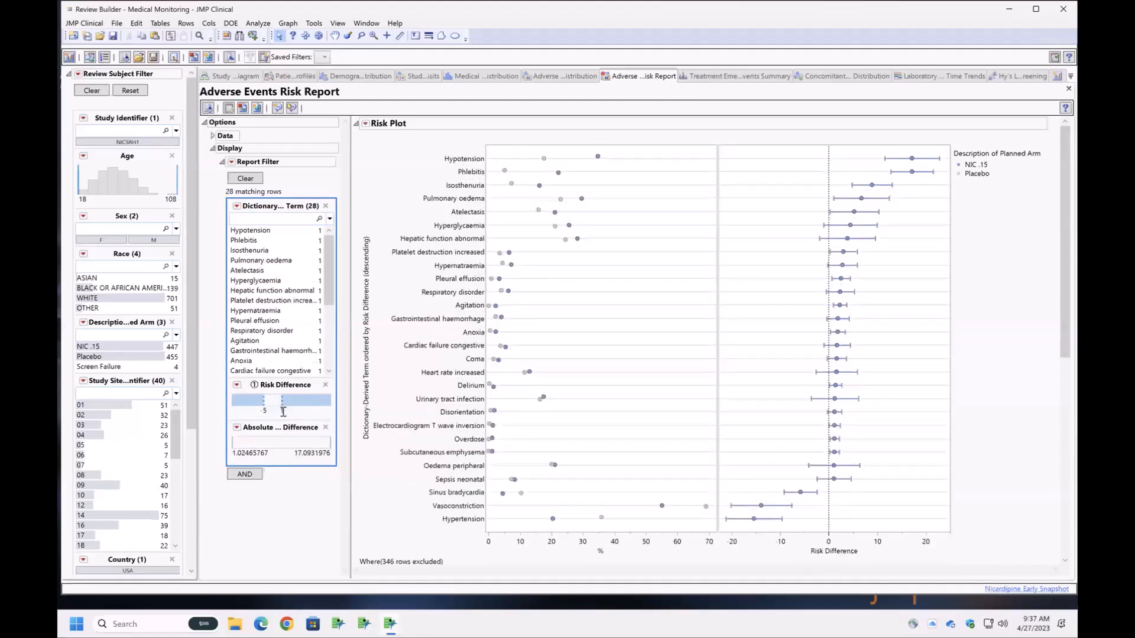
pyautogui.click(284, 411)
pyautogui.write('1')
pyautogui.press('BackSpace')
pyautogui.write('5')
pyautogui.press('Return')
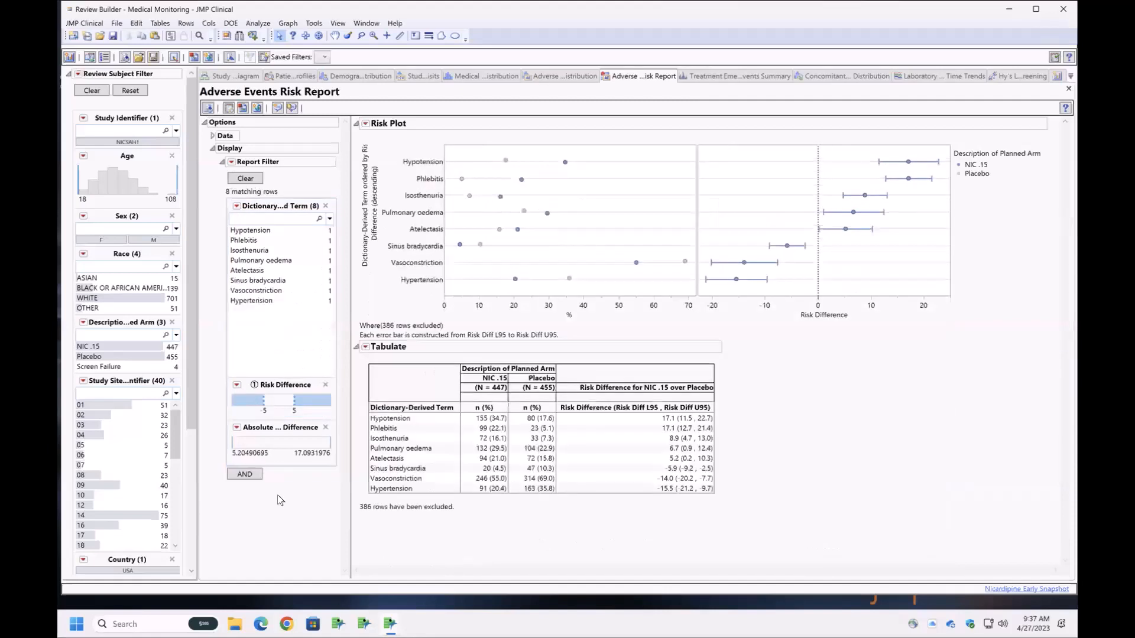
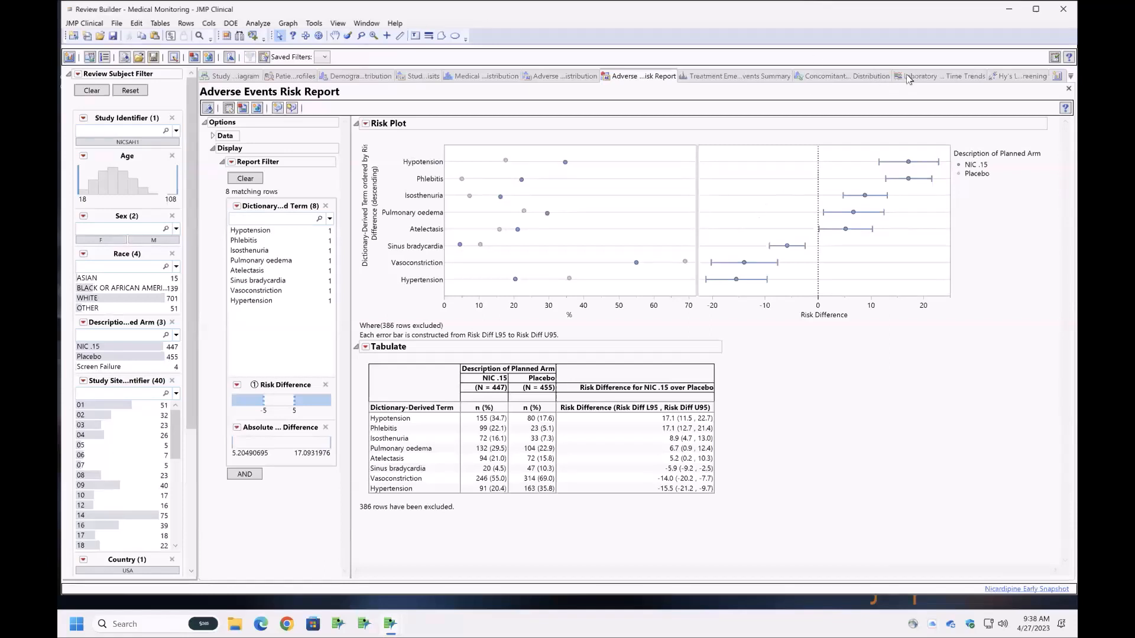
# In the Laboratory Test Results Time Trends report, remove Calcium, Creatinine and Leukocytes from the findings tests so that all tests are included
pyautogui.click(910, 80)
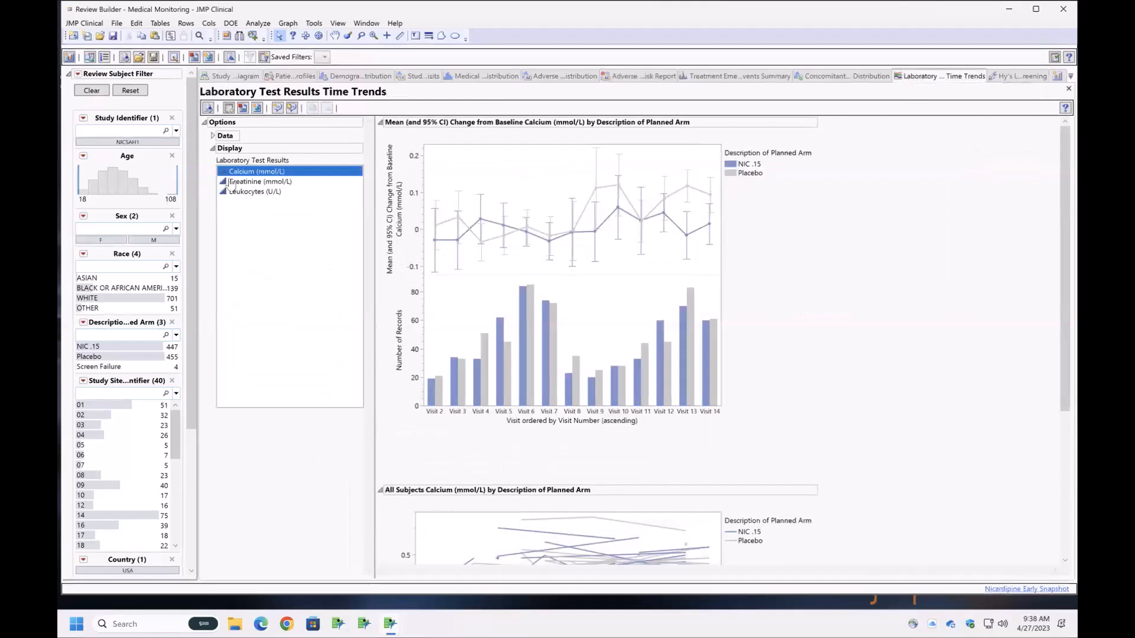
pyautogui.click(213, 136)
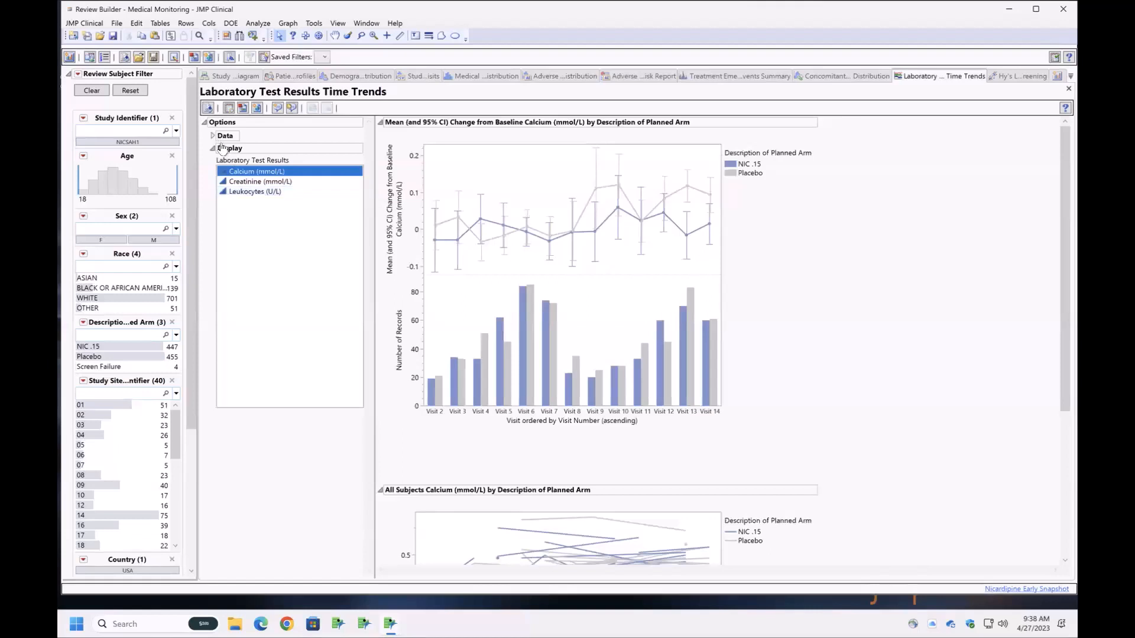
pyautogui.click(294, 188)
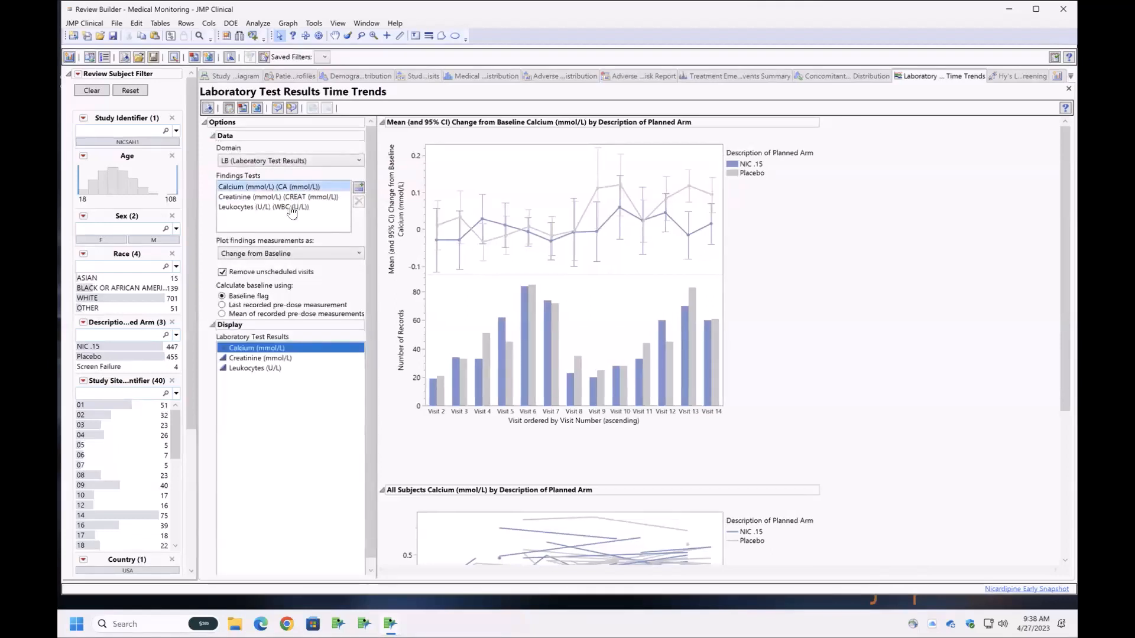
pyautogui.keyDown('shift'); pyautogui.click(291, 208); pyautogui.keyUp('shift')
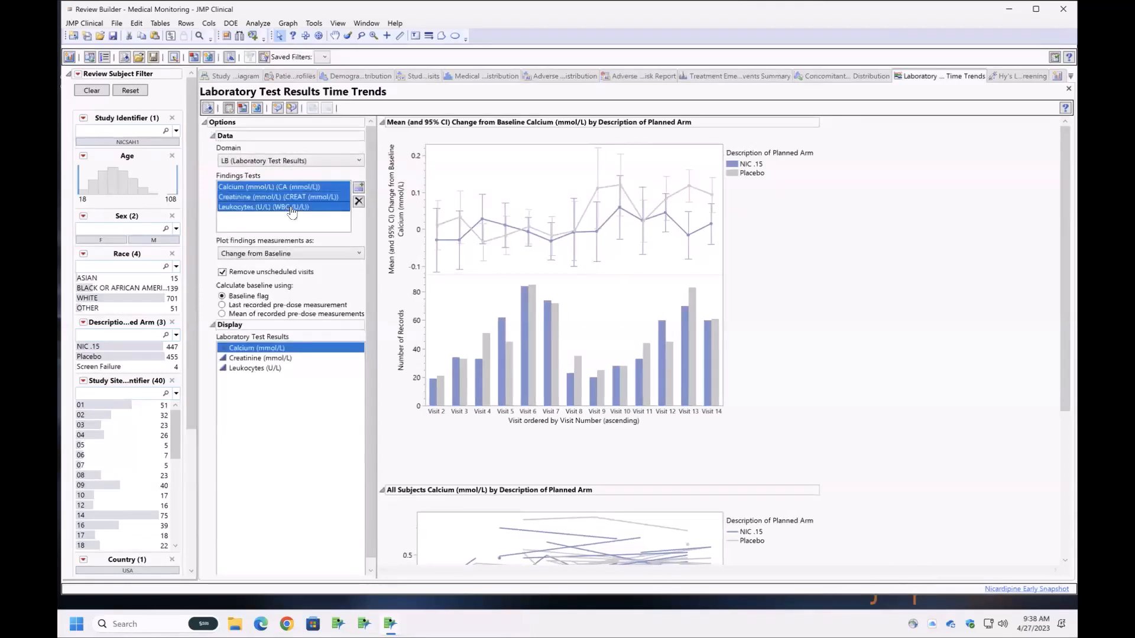
pyautogui.click(358, 202)
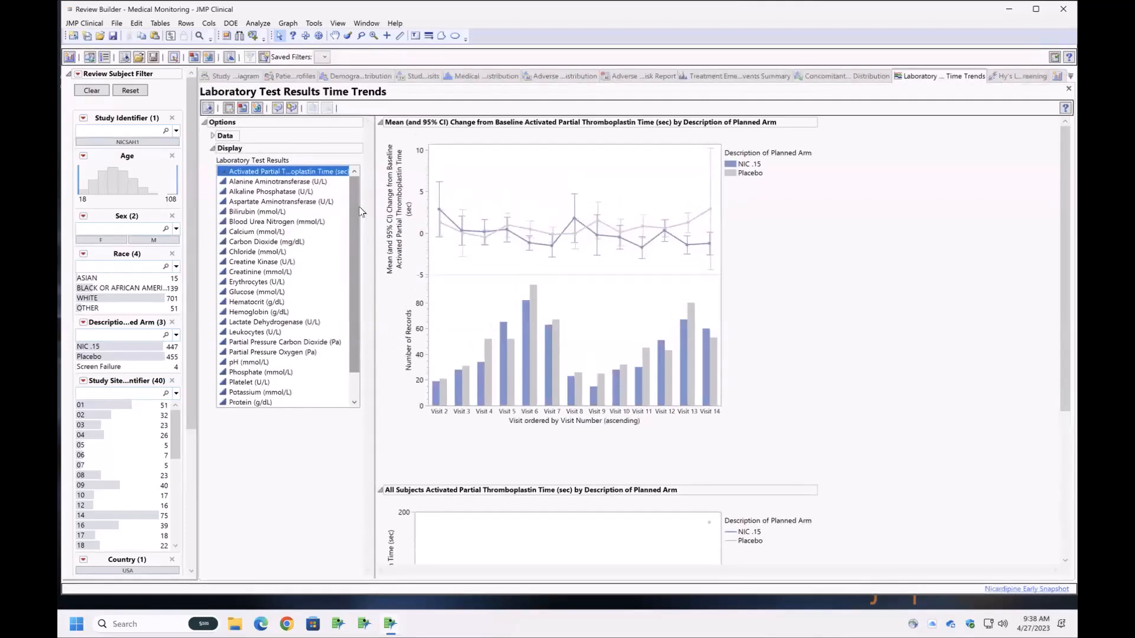
# Display the Blood Urea Nitrogen (mmol/L) time trends and inspect the mean change from baseline by planned arm
pyautogui.click(274, 222)
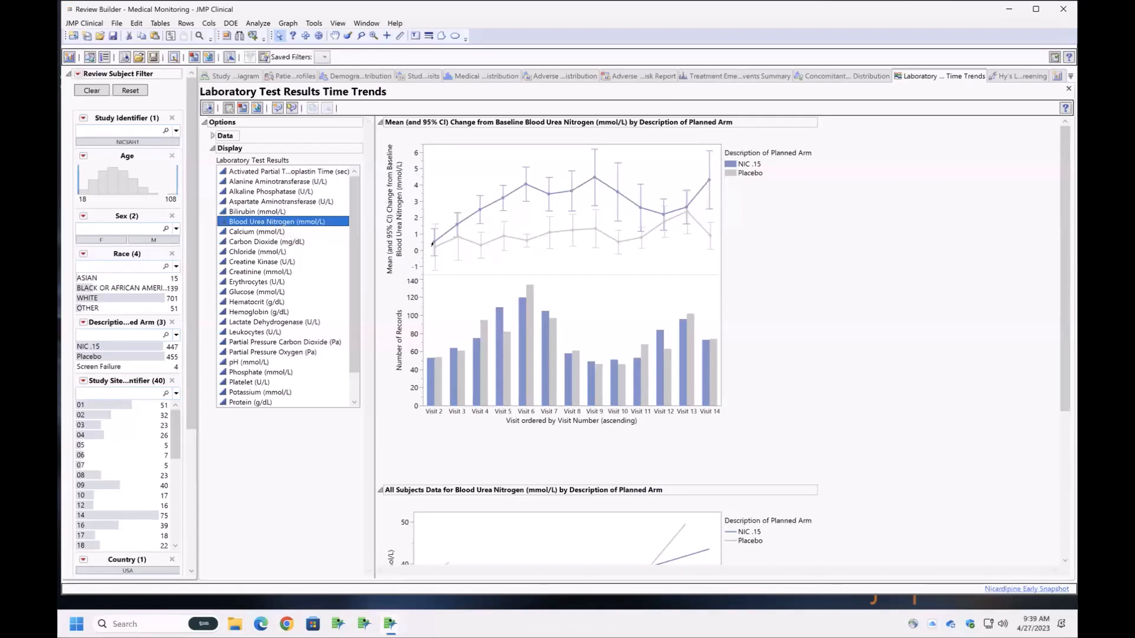
pyautogui.moveTo(432, 244)
pyautogui.moveTo(657, 231)
# Return to the Adverse Events Risk Report and highlight the NIC .15 points in the risk plot
pyautogui.click(632, 78)
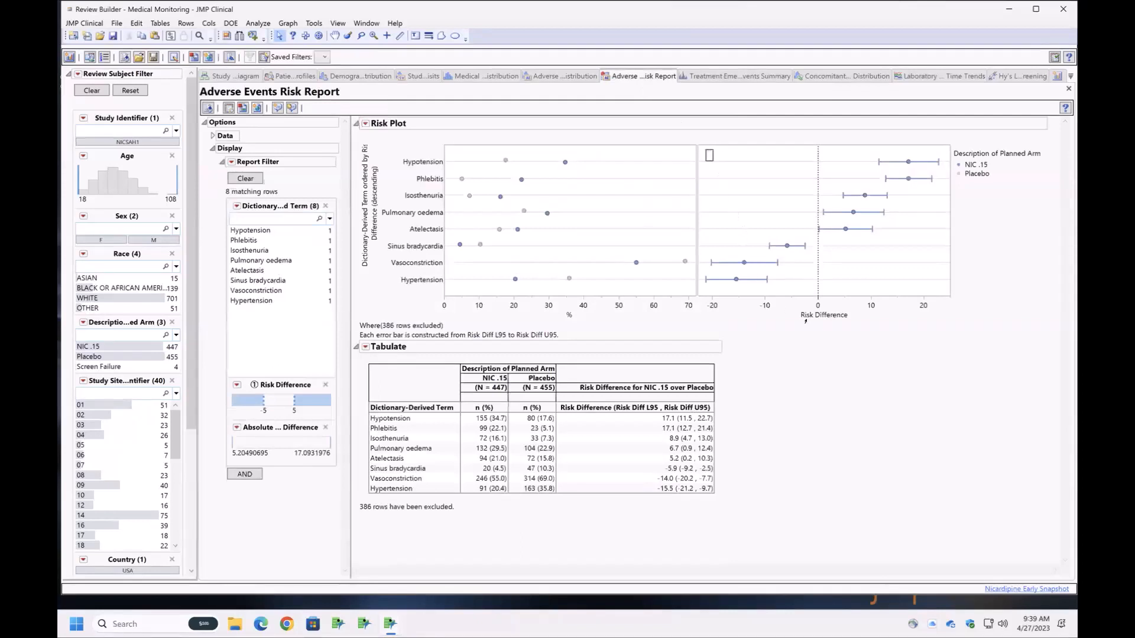
pyautogui.moveTo(939, 368); pyautogui.dragTo(1071, 371)
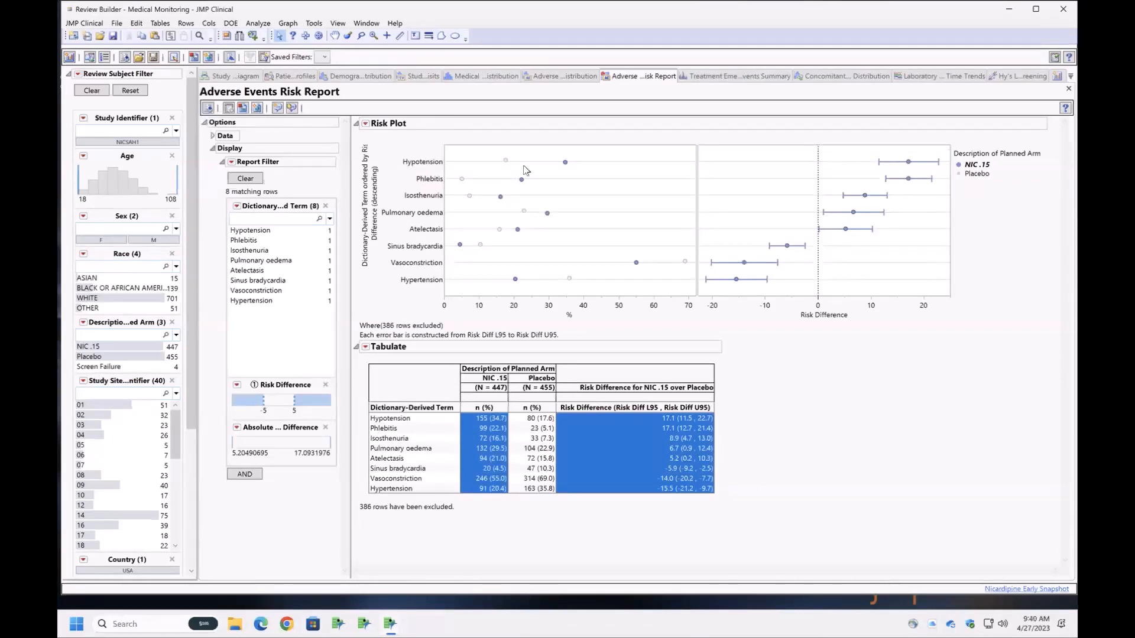
# In the Adverse Events Distribution report, search the dictionary-derived terms for "iso" and filter the report to Isosthenuria
pyautogui.click(557, 78)
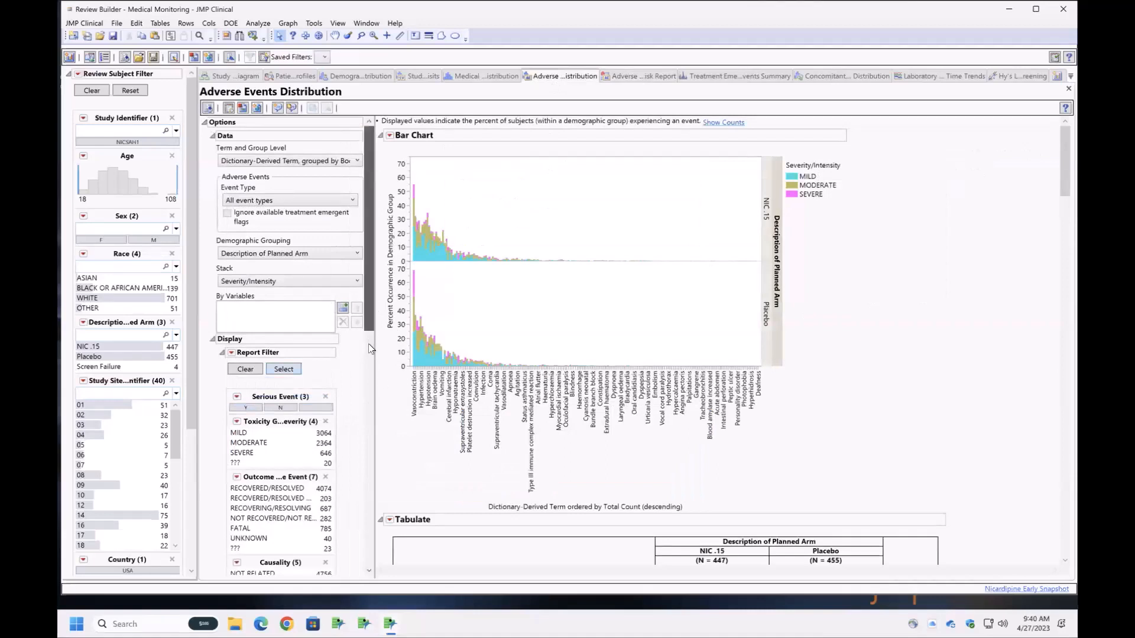
pyautogui.scroll(-3, 368, 355)
pyautogui.scroll(-6, 364, 395)
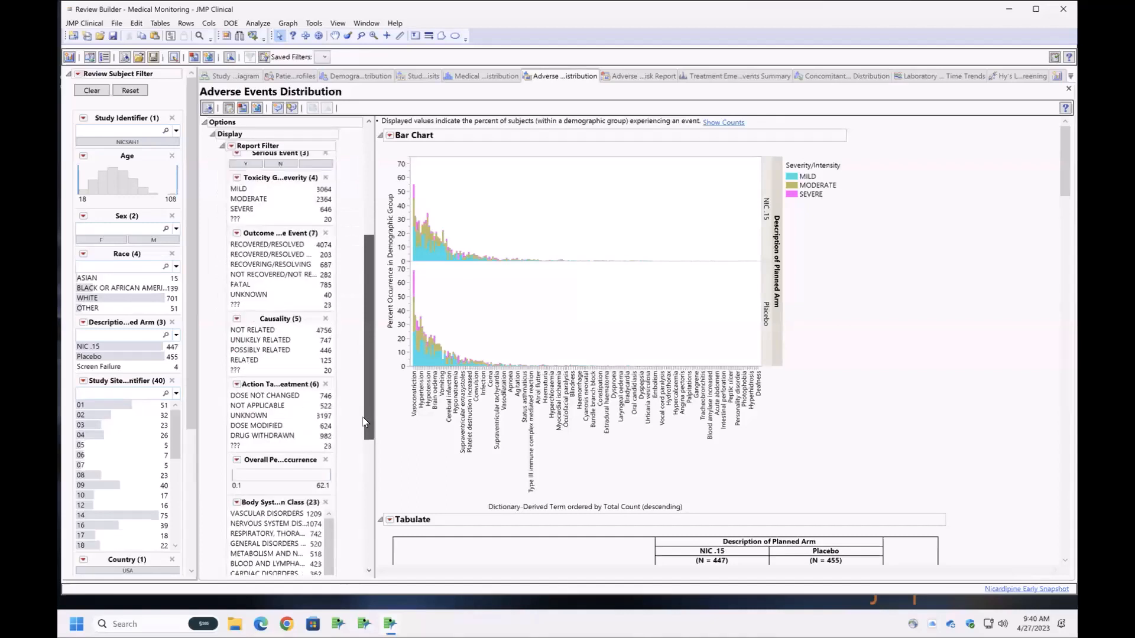
pyautogui.scroll(-1, 362, 423)
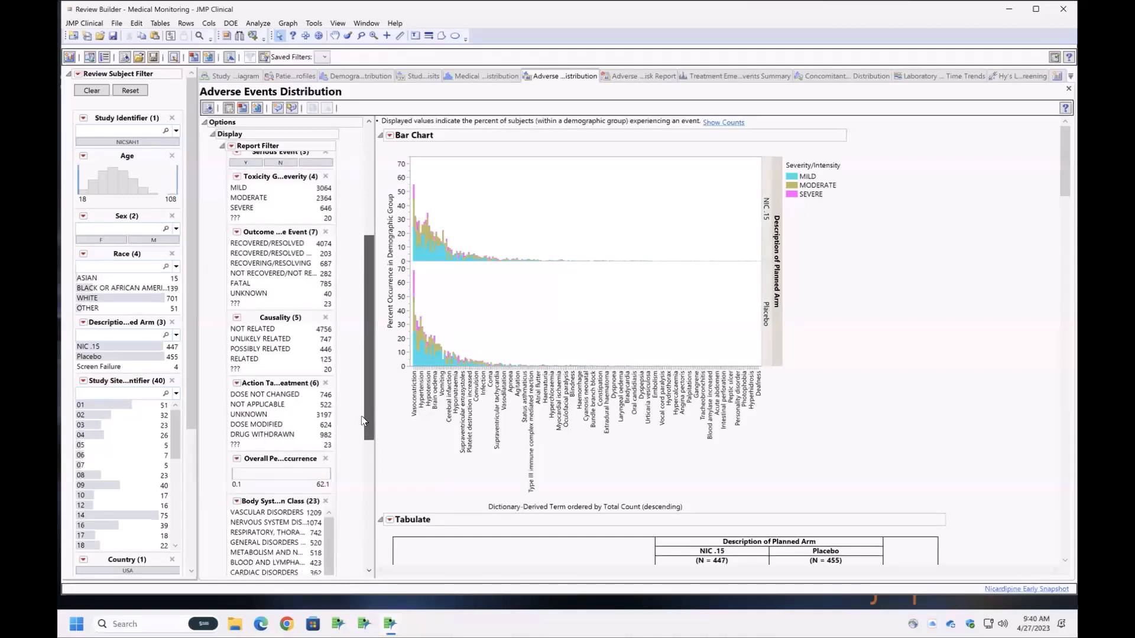
pyautogui.scroll(-3, 362, 432)
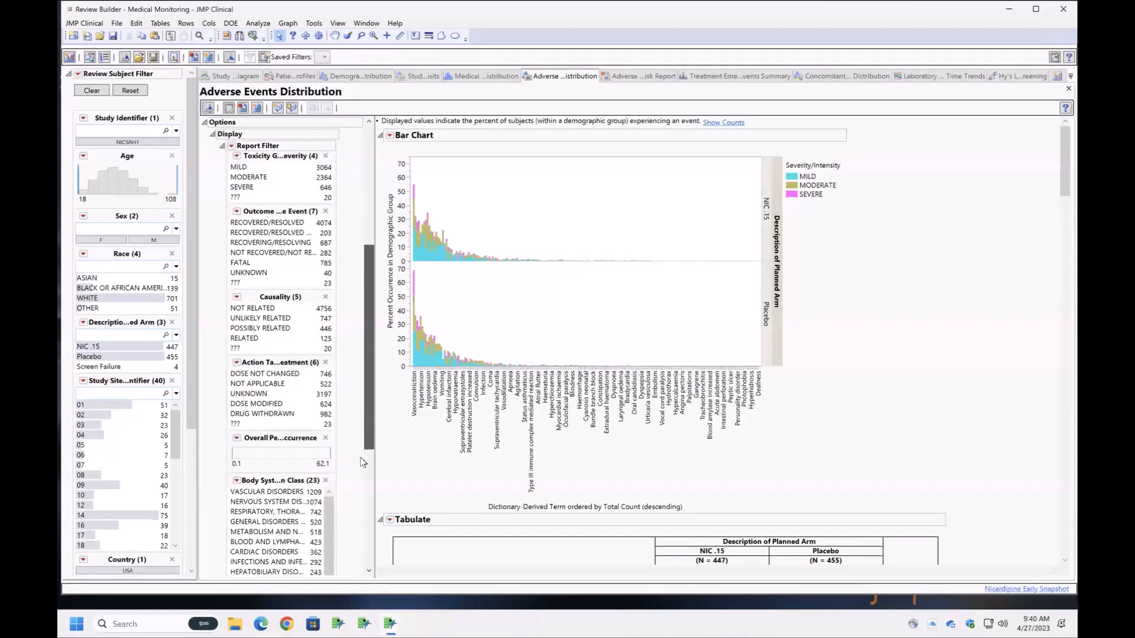
pyautogui.scroll(-9, 362, 526)
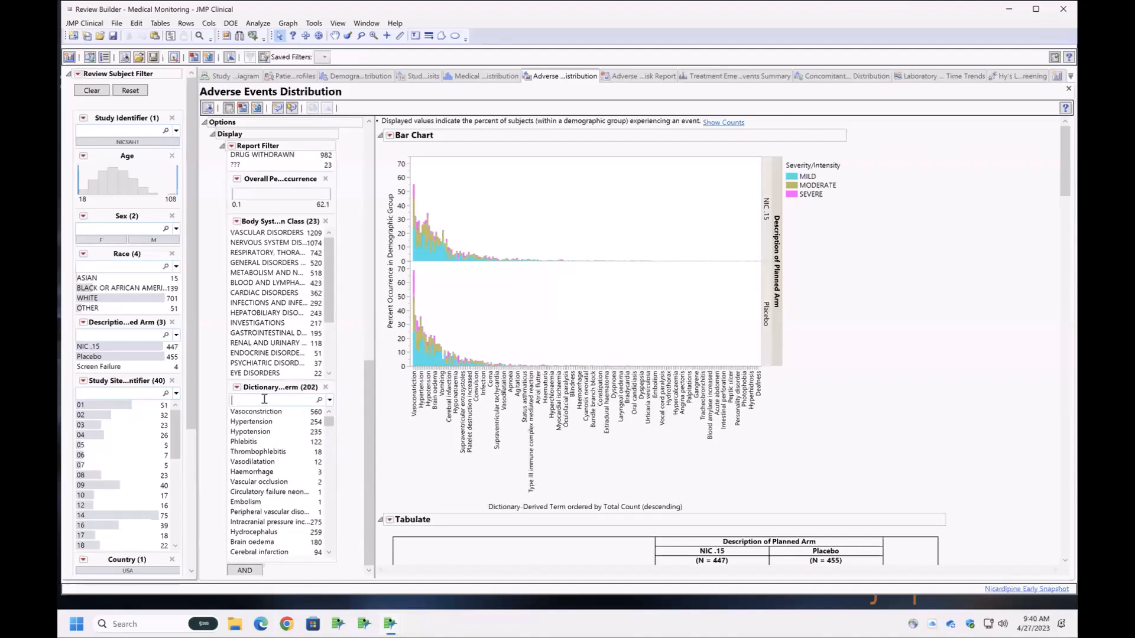
pyautogui.write('iso')
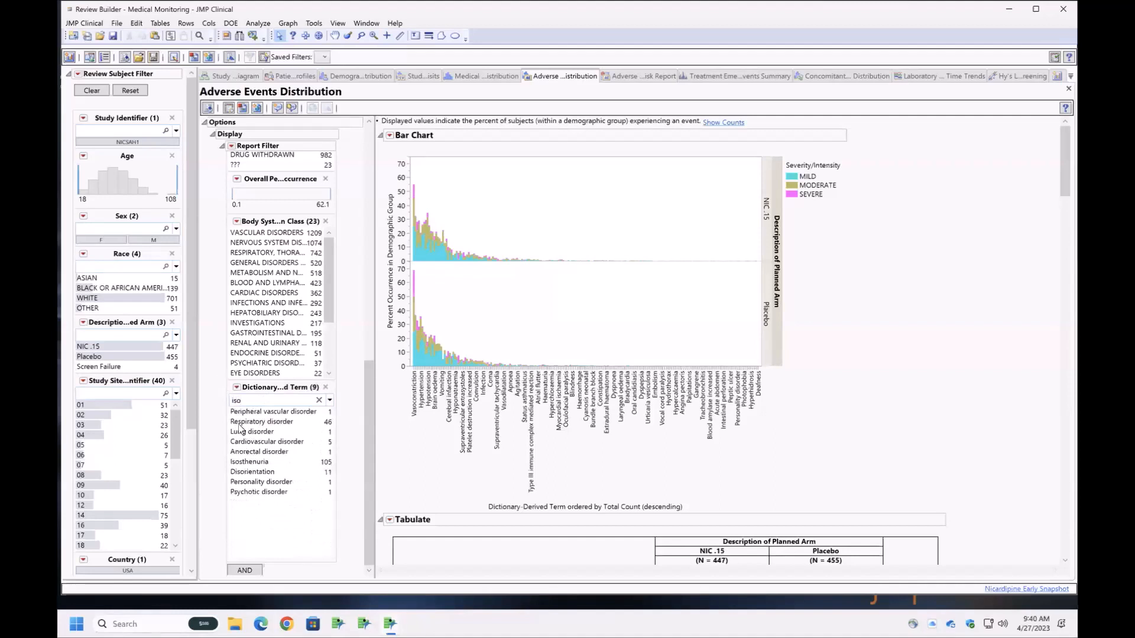
pyautogui.click(251, 467)
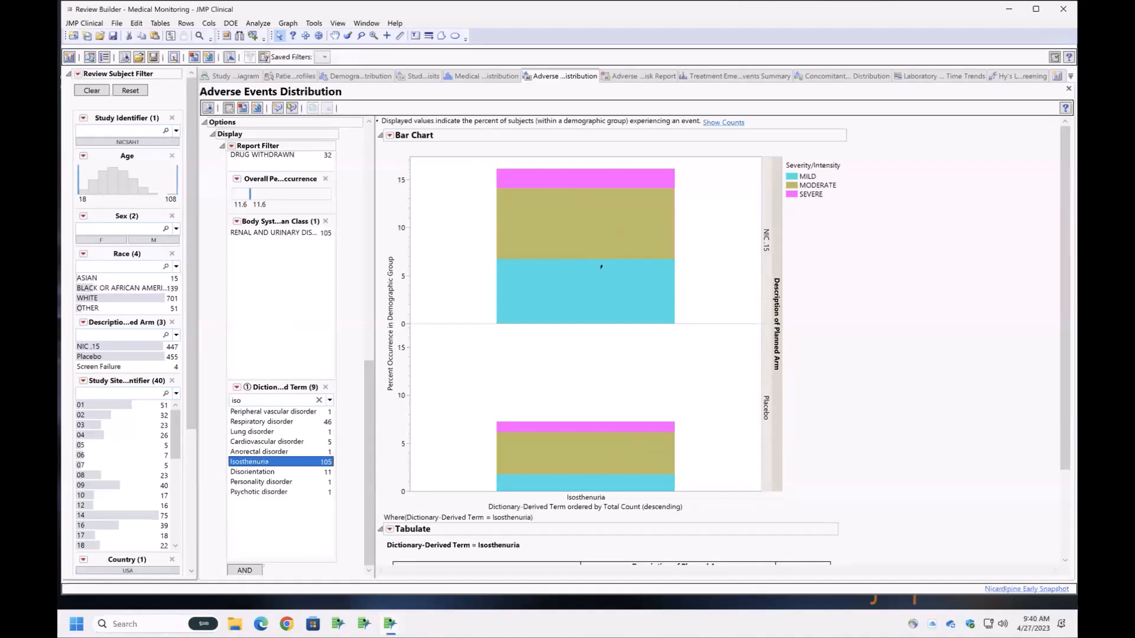
# Select all NIC .15 severity bars for Isosthenuria and restrict the review subject filter to those selected subjects
pyautogui.moveTo(468, 162)
pyautogui.mouseDown()
pyautogui.moveTo(552, 243)
pyautogui.moveTo(707, 324)
pyautogui.mouseUp()
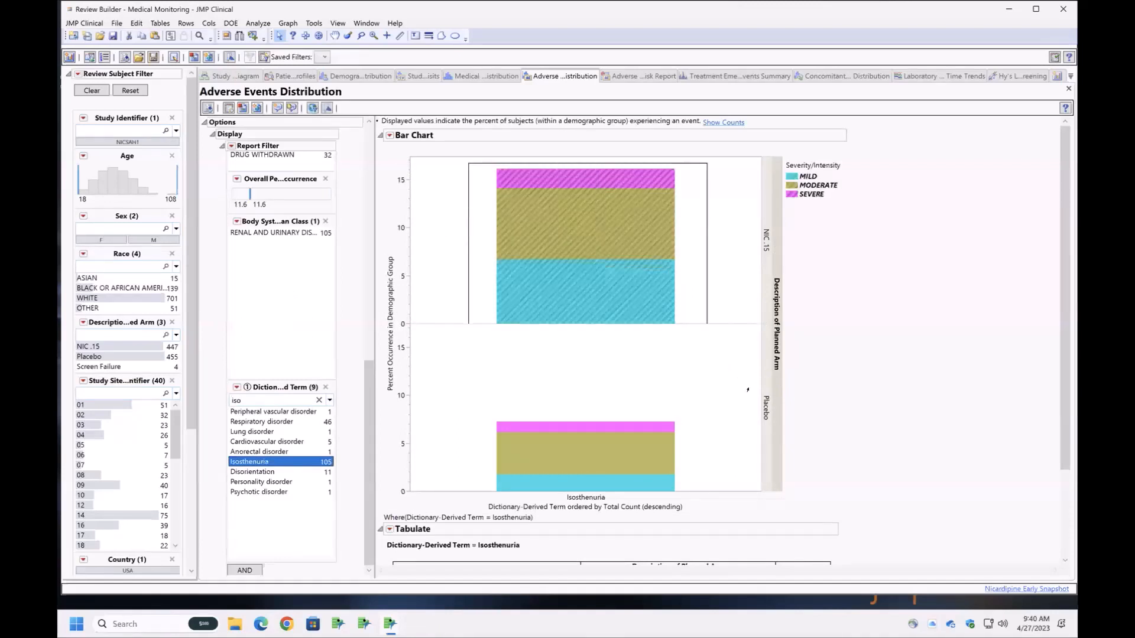
pyautogui.moveTo(748, 390); pyautogui.dragTo(732, 407)
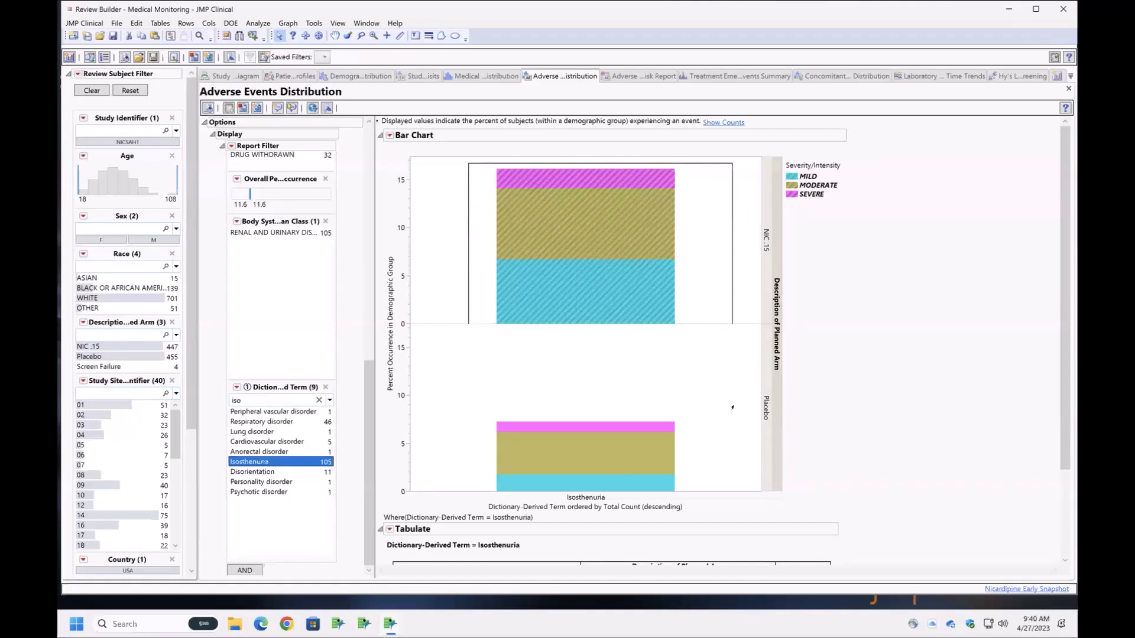
pyautogui.moveTo(732, 406); pyautogui.dragTo(732, 407)
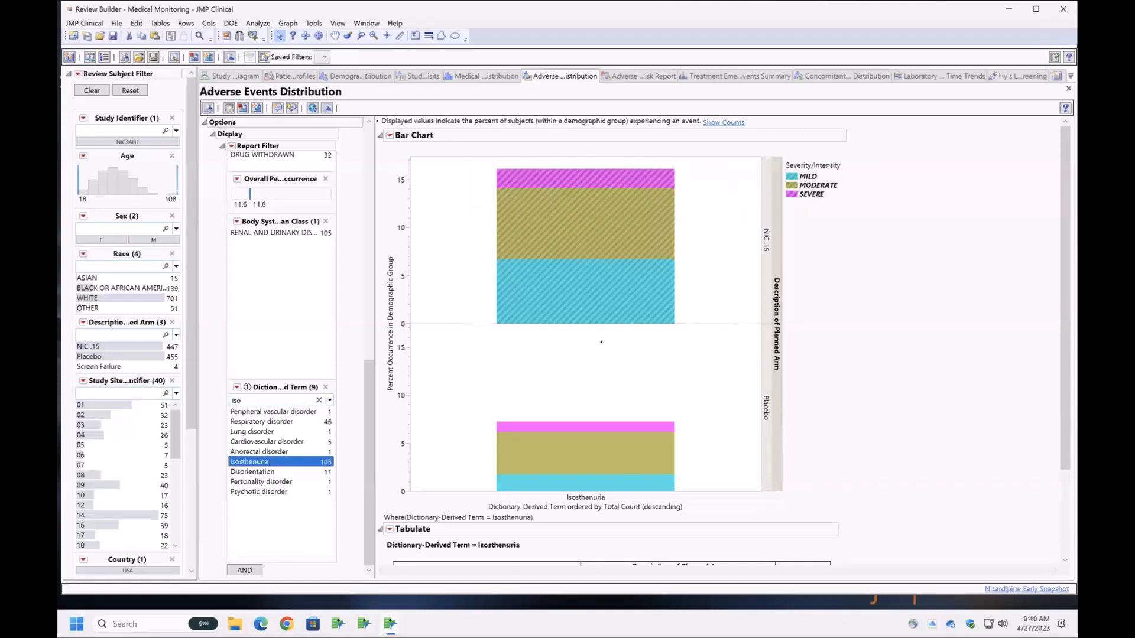
pyautogui.click(312, 110)
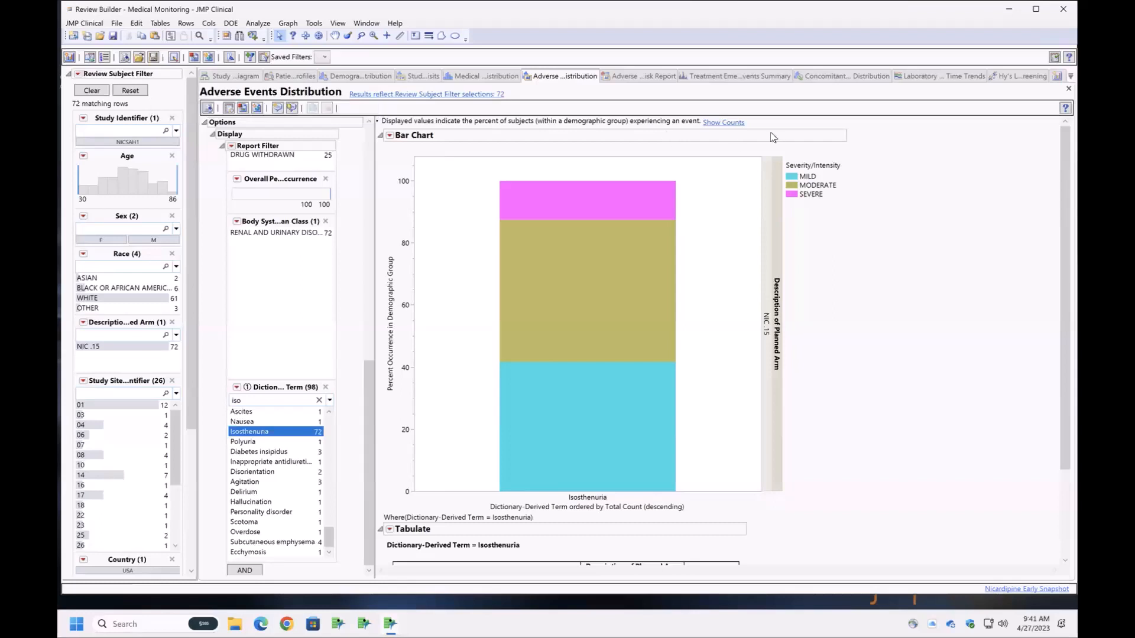
# Review the filtered subjects' Blood Urea Nitrogen time trends and their most frequent medications in the Concomitant Medications Distribution report
pyautogui.click(918, 76)
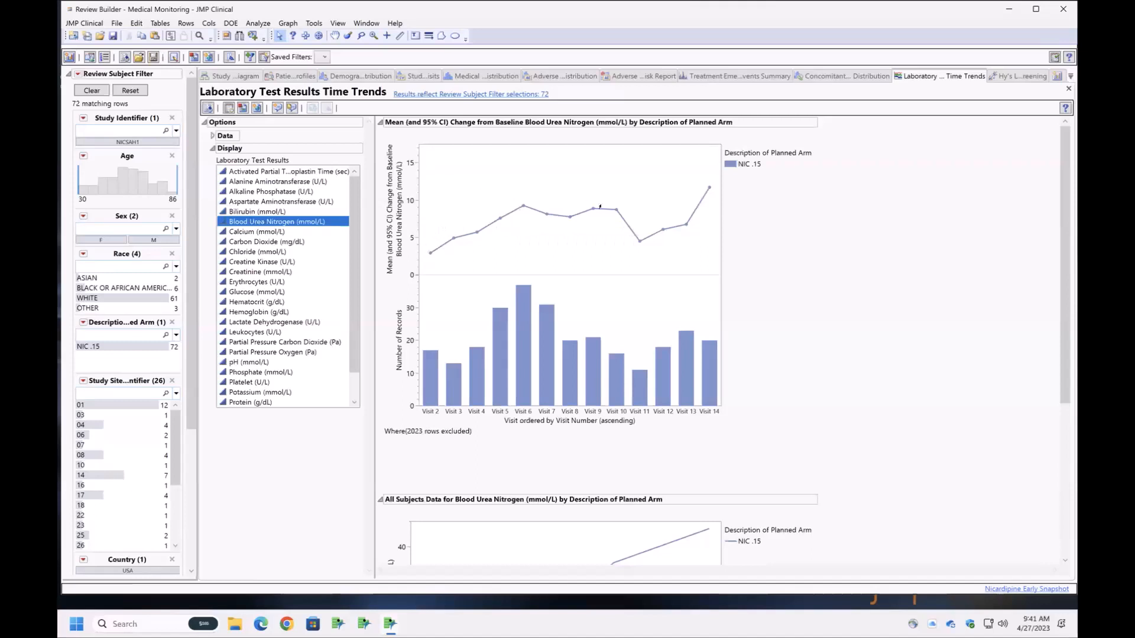
pyautogui.click(809, 81)
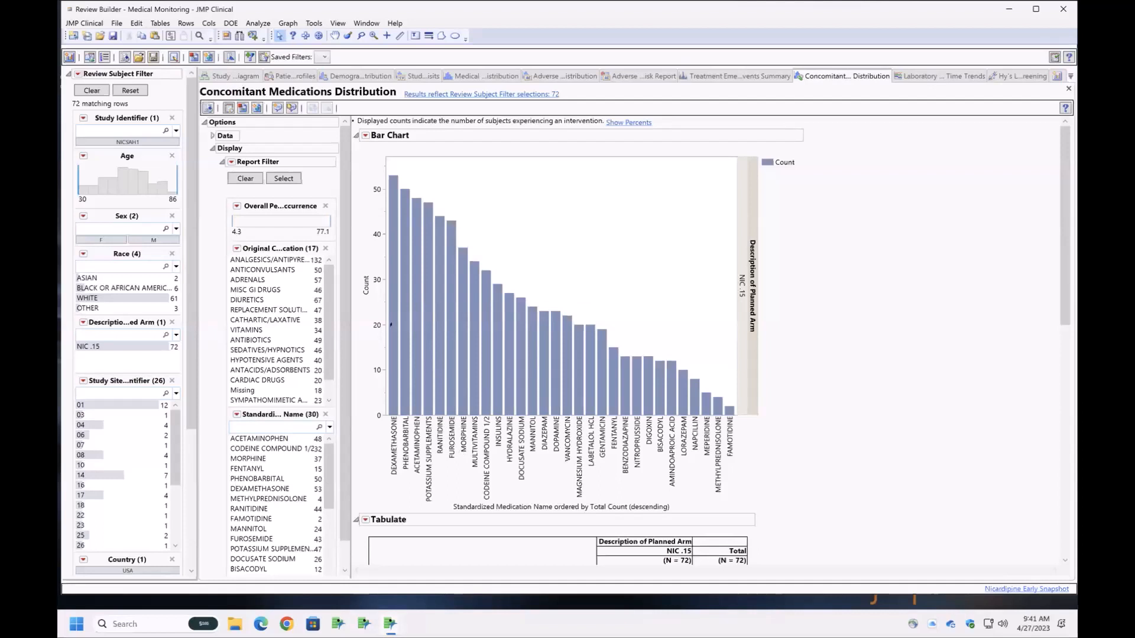
pyautogui.moveTo(399, 299)
pyautogui.moveTo(500, 357)
# In Patient Profiles, close the data table pane and extend the graphs' Study Day range to span -8 through 96
pyautogui.click(289, 77)
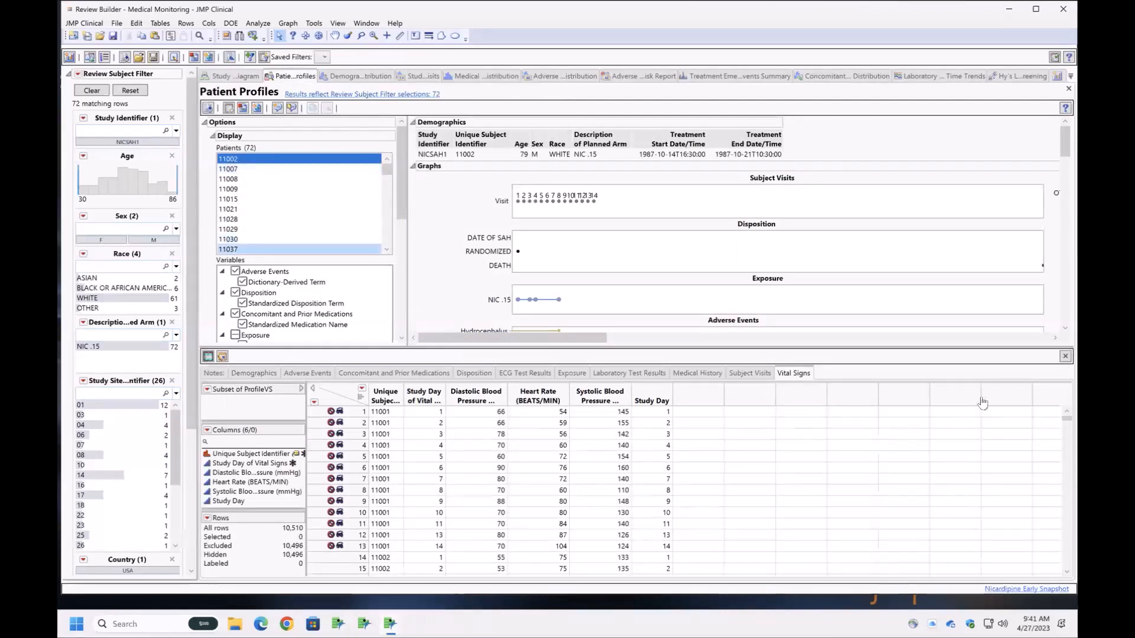
pyautogui.click(1064, 358)
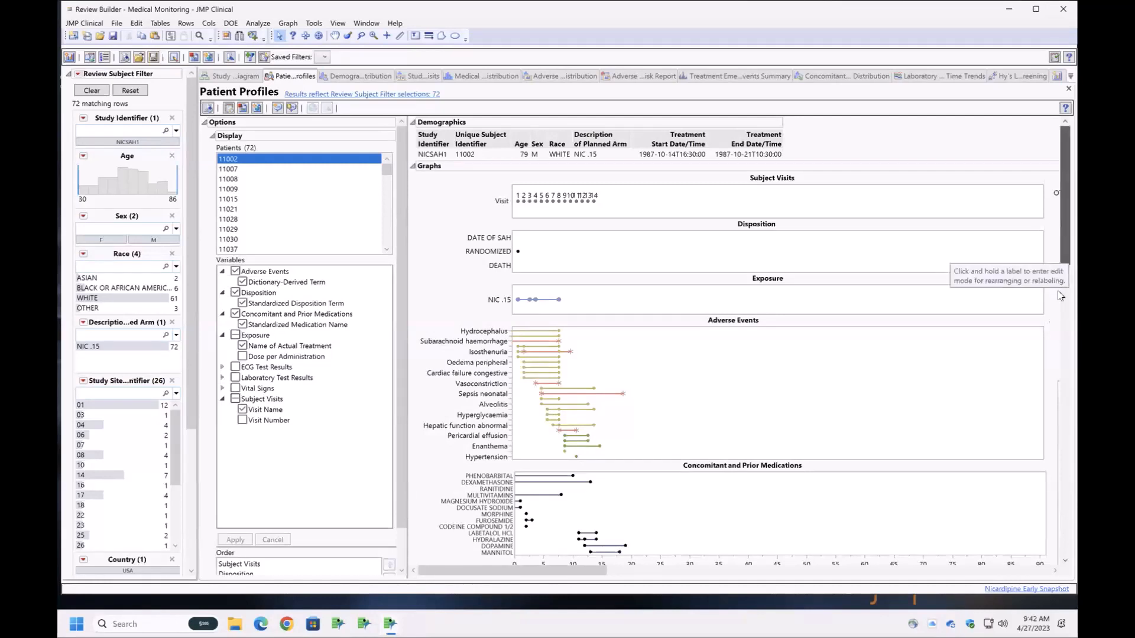
pyautogui.scroll(-5, 1060, 296)
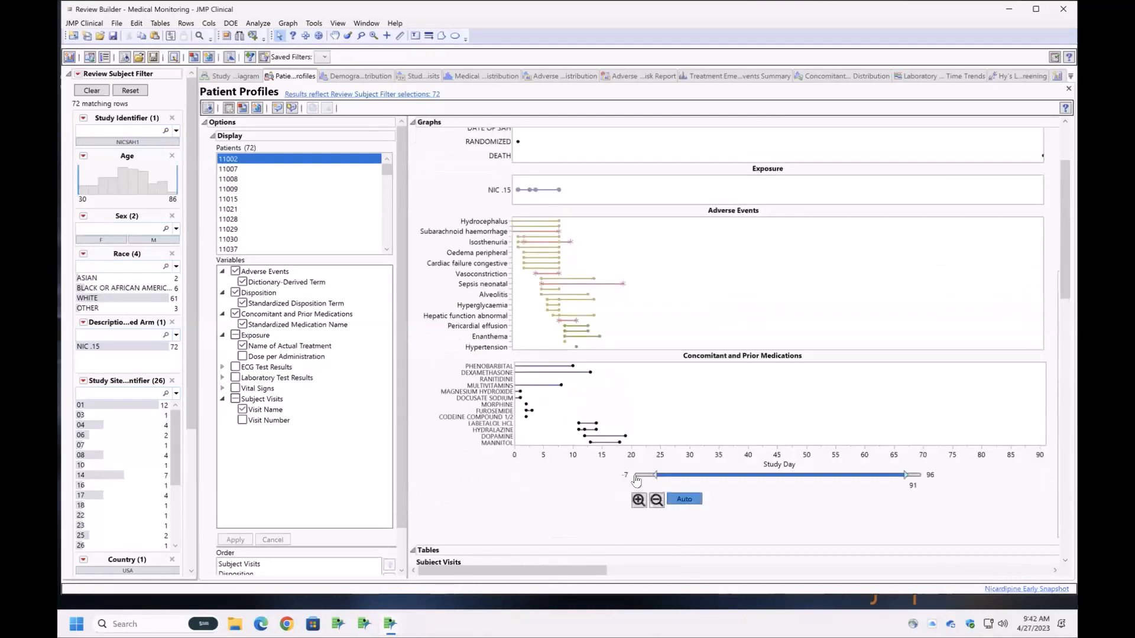
pyautogui.click(634, 475)
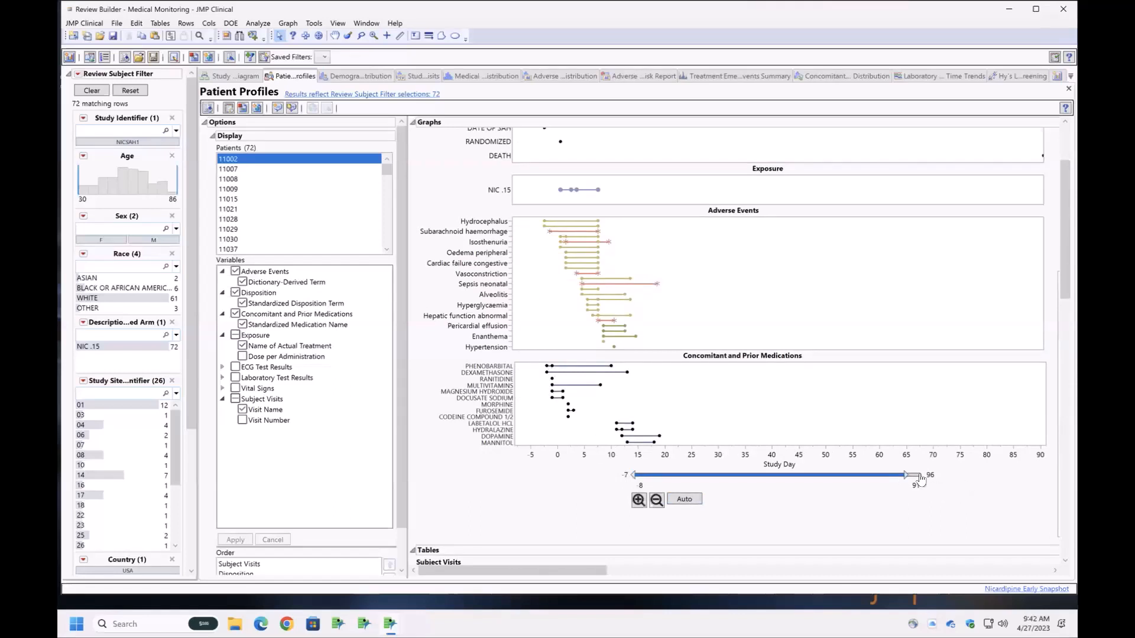
pyautogui.moveTo(905, 474); pyautogui.dragTo(920, 475)
pyautogui.moveTo(1017, 157)
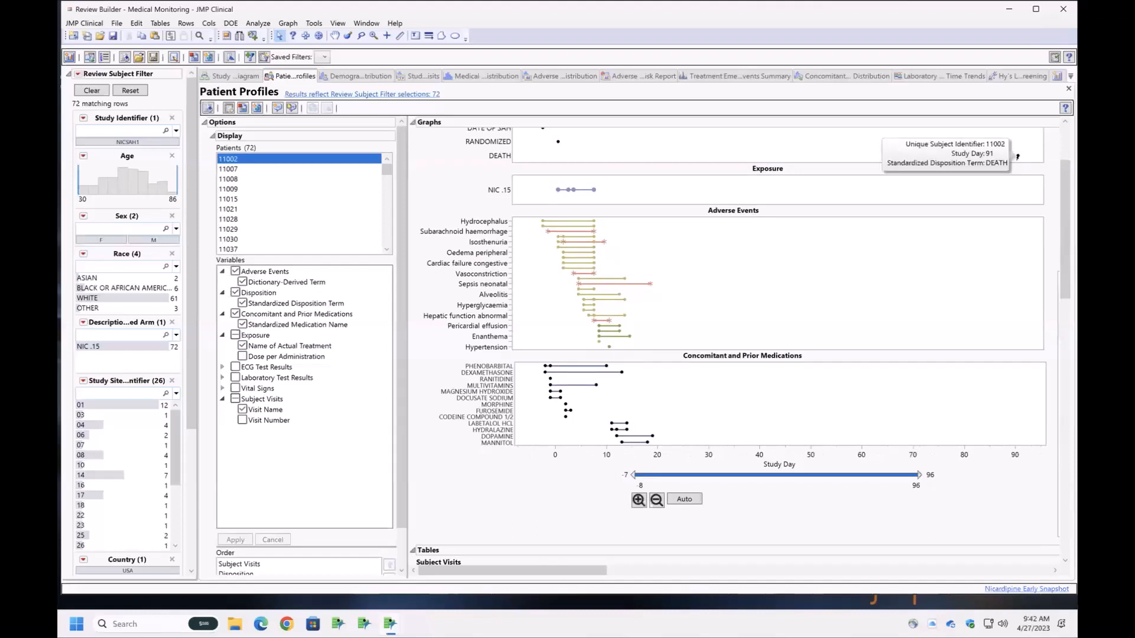
pyautogui.moveTo(1060, 177); pyautogui.dragTo(1060, 145)
pyautogui.moveTo(1017, 266)
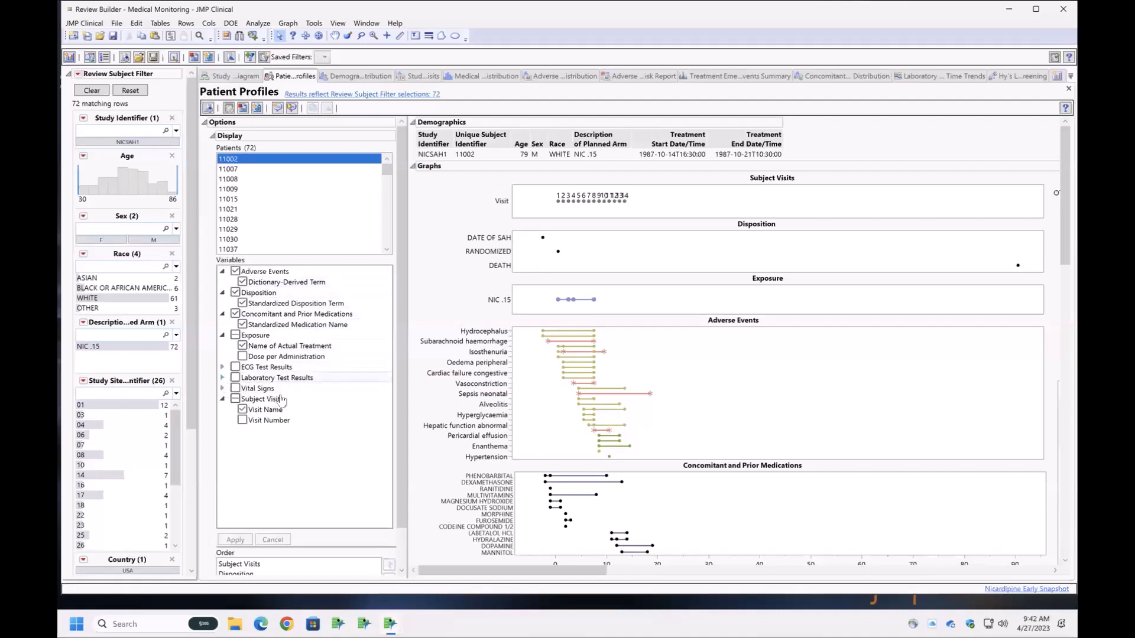
# Add the Blood Urea Nitrogen (mmol/L) laboratory test to the patient profile variables and apply the change
pyautogui.click(222, 377)
pyautogui.click(299, 441)
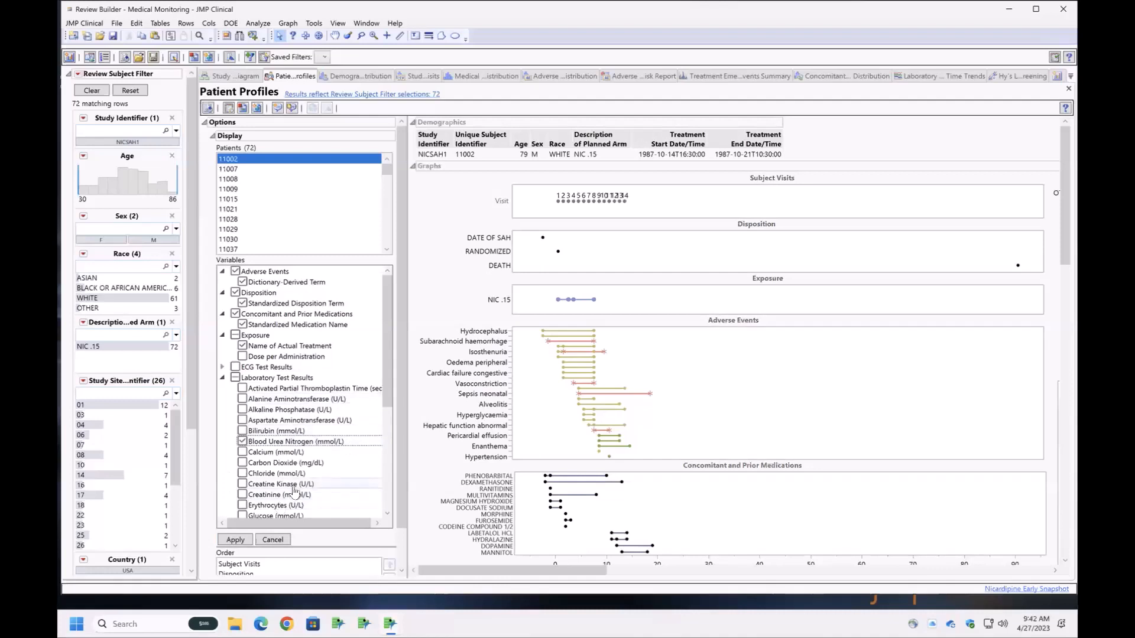
pyautogui.click(242, 535)
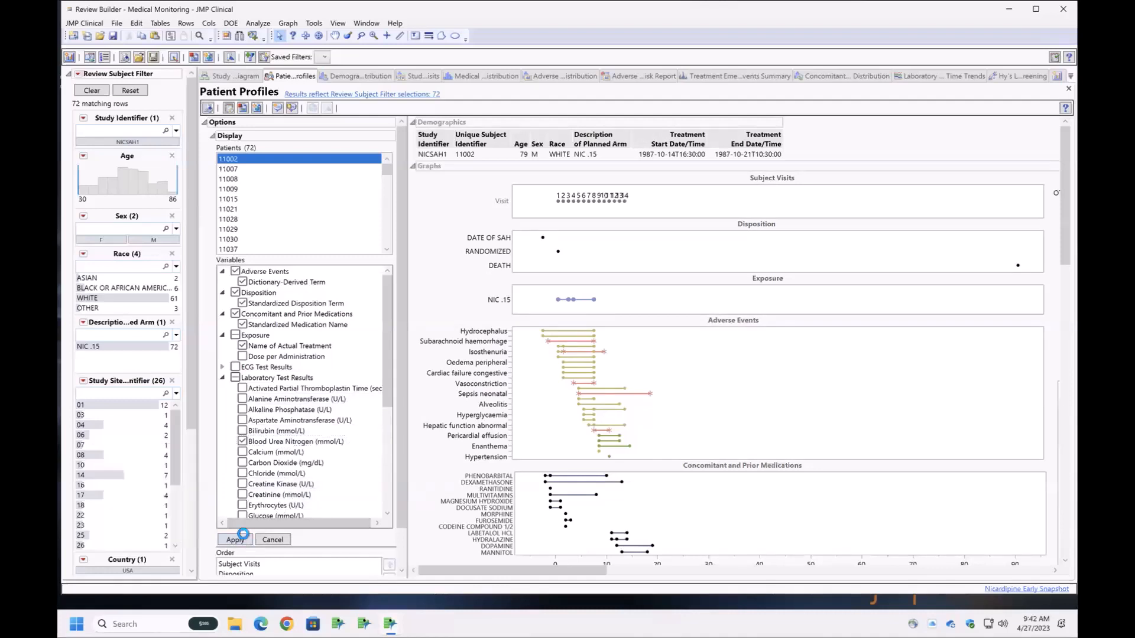
pyautogui.rightClick(243, 536)
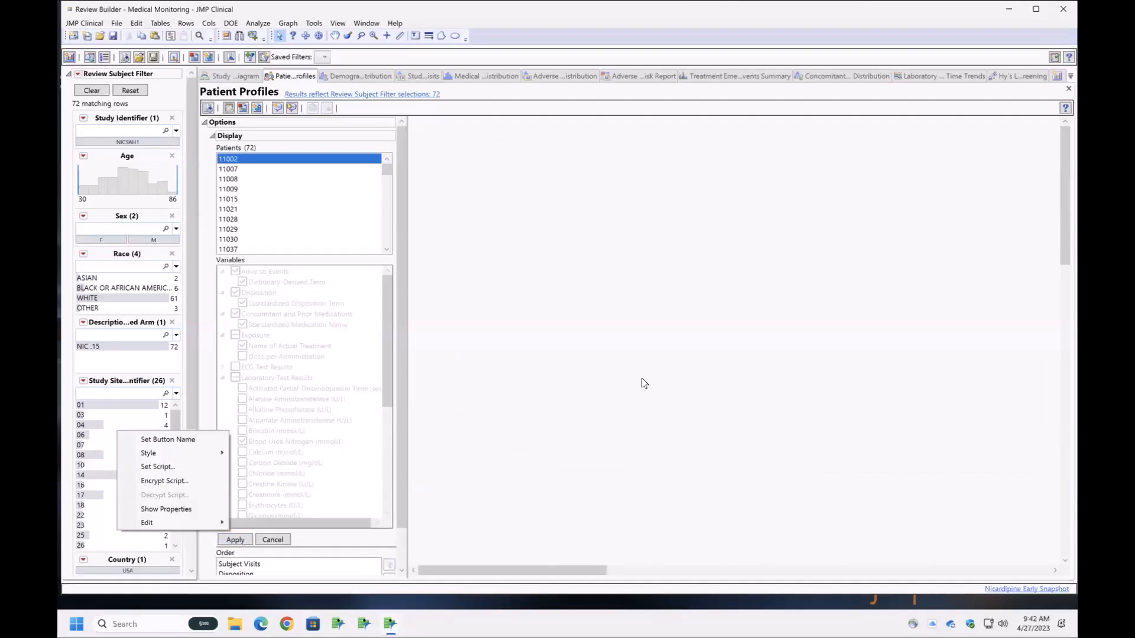
pyautogui.click(367, 538)
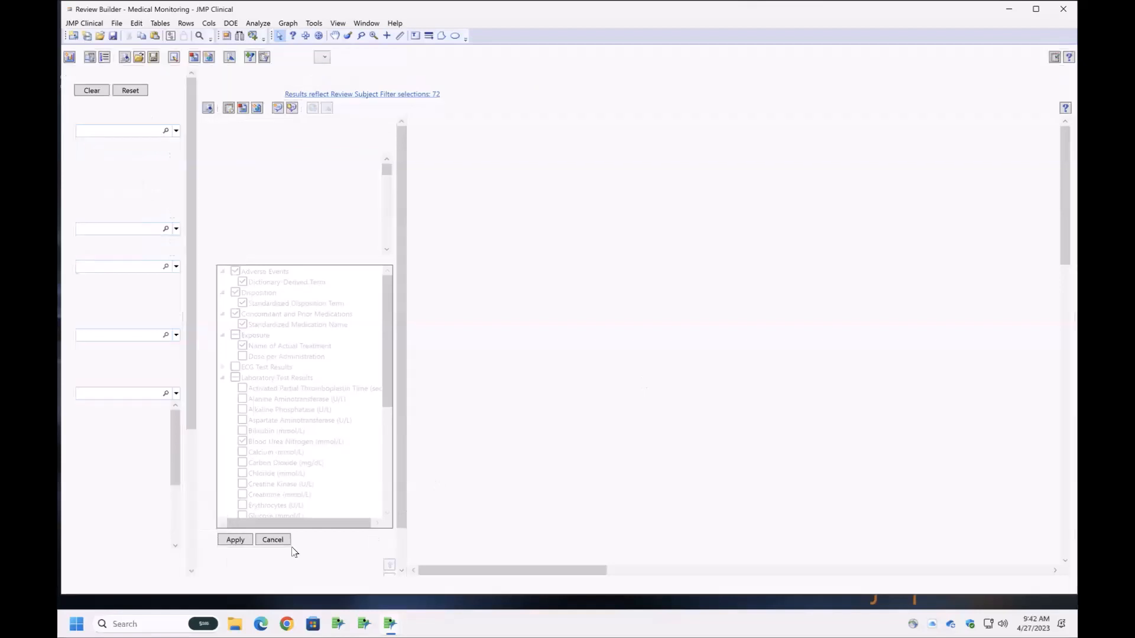
pyautogui.click(242, 540)
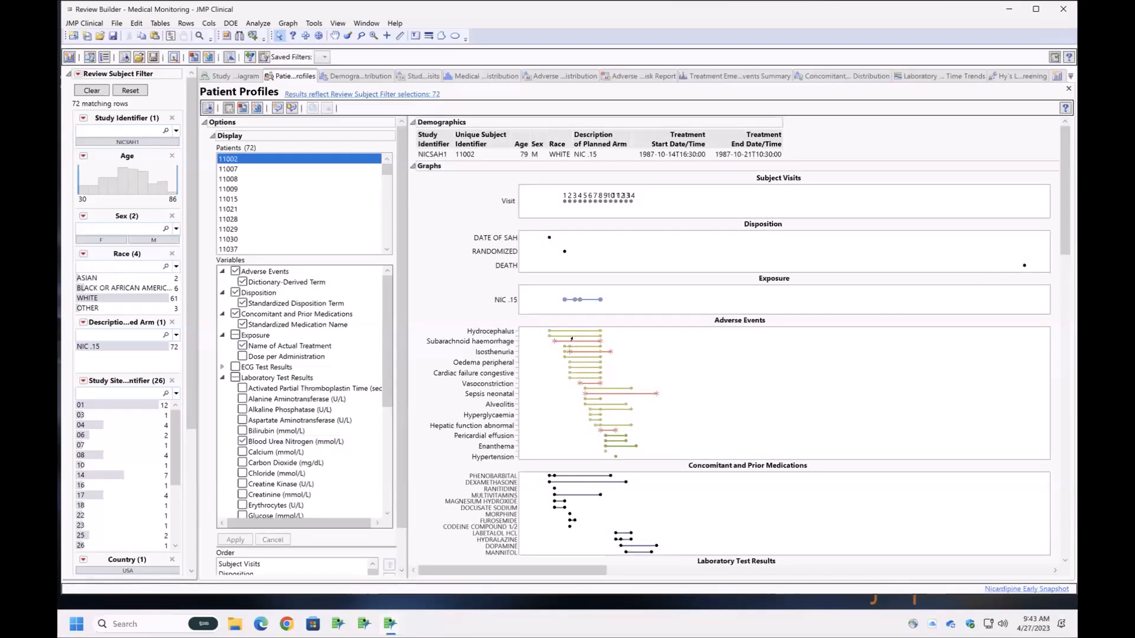
# Inspect the Isosthenuria and NIC .15 exposure timelines in the patient profile, and reset the review subject filter to all subjects
pyautogui.moveTo(563, 355)
pyautogui.moveTo(563, 302)
pyautogui.moveTo(599, 301)
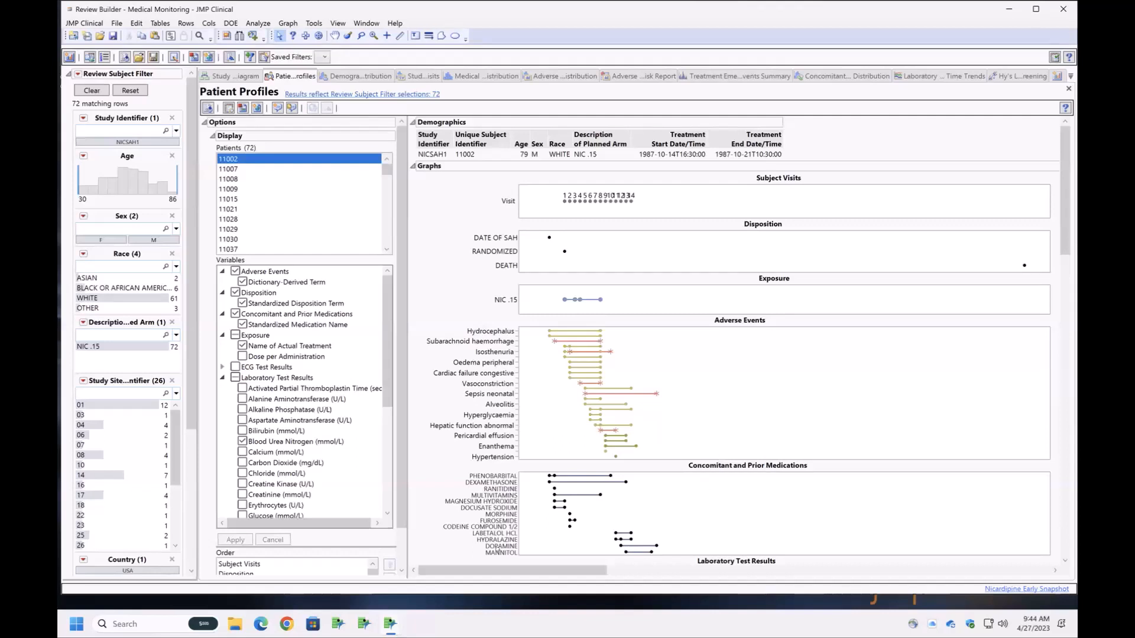
pyautogui.moveTo(579, 354)
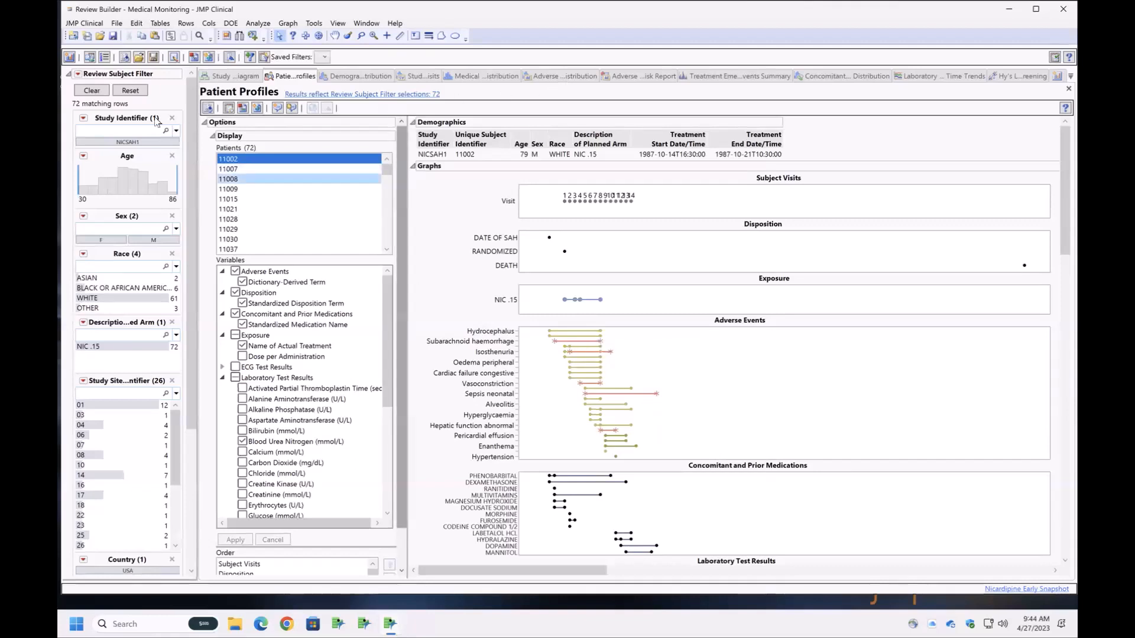
pyautogui.click(131, 92)
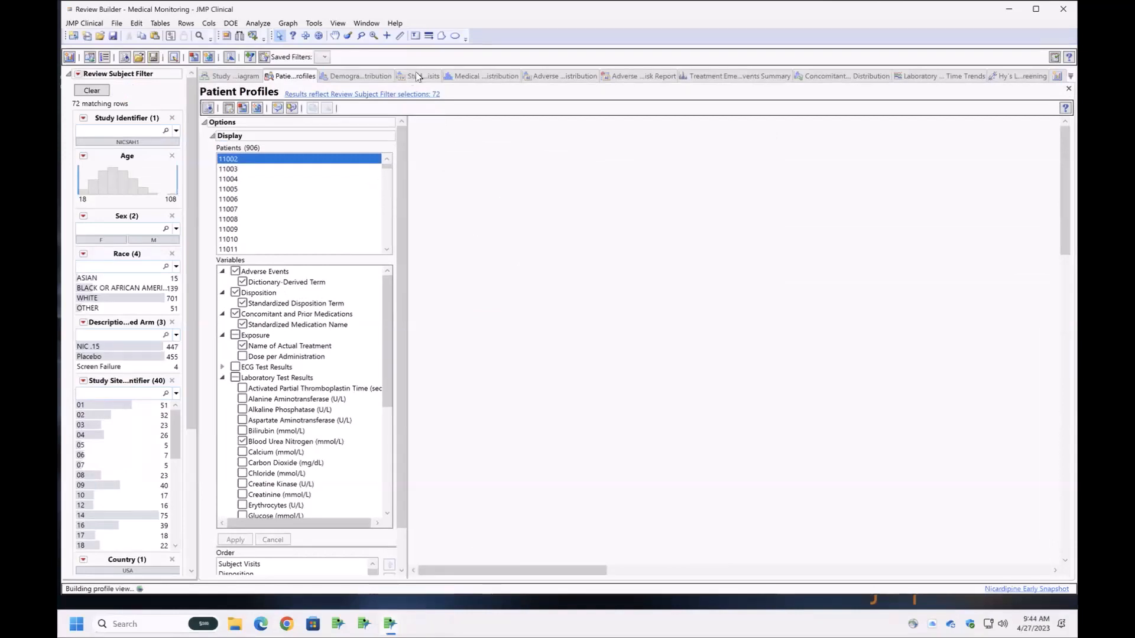
# Return to the Adverse Events Distribution report and clear its Isosthenuria report filter to show all adverse event terms
pyautogui.click(511, 78)
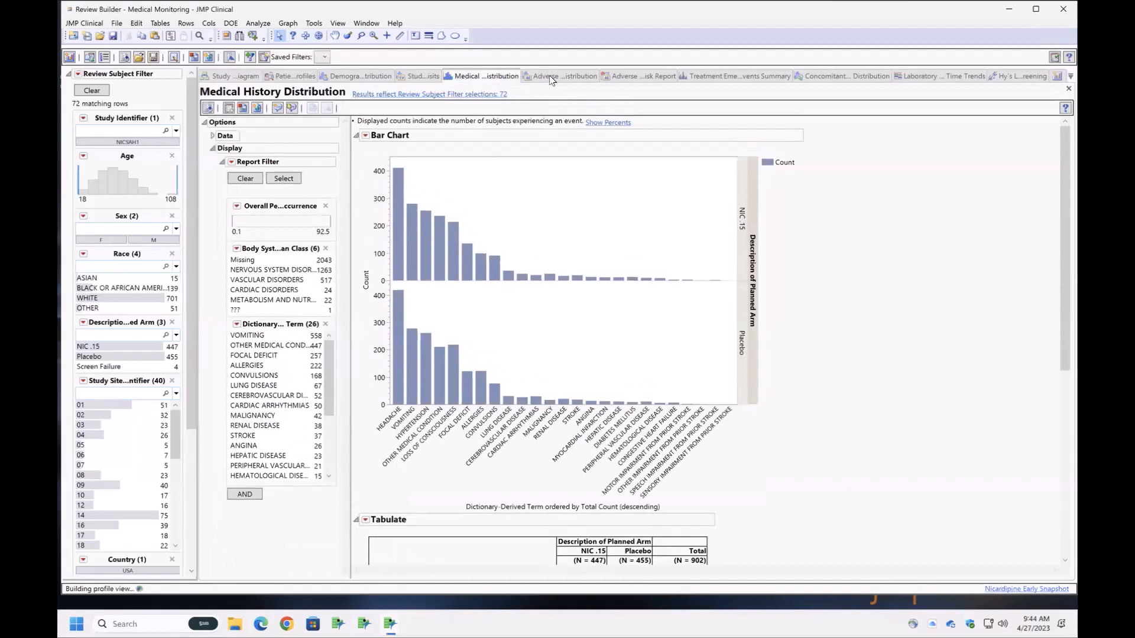
pyautogui.click(549, 79)
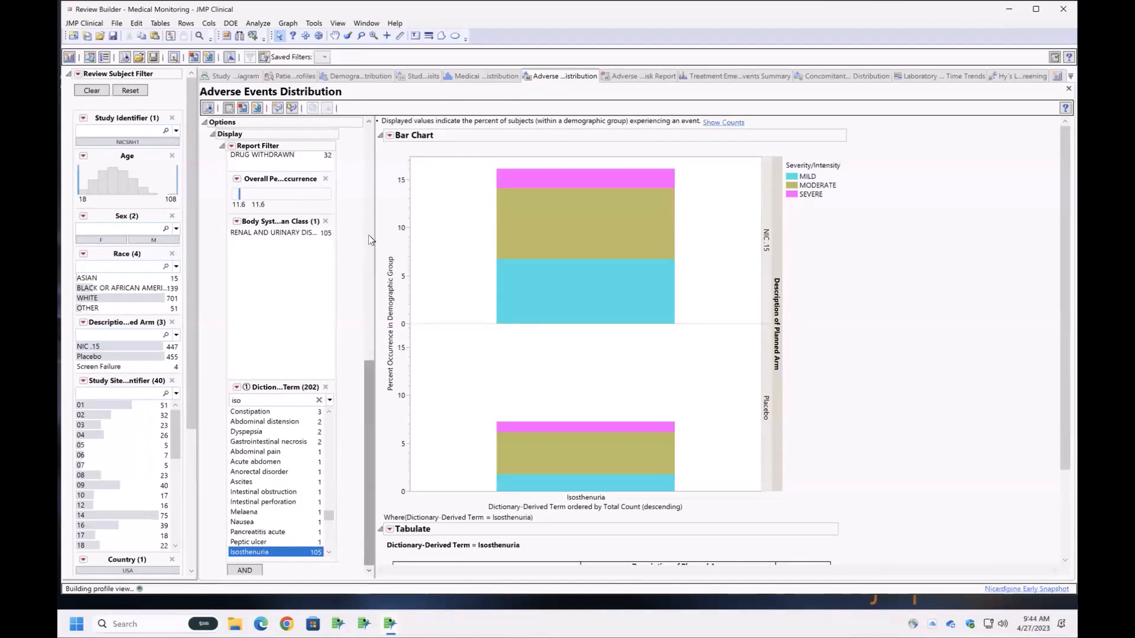
pyautogui.scroll(10, 373, 155)
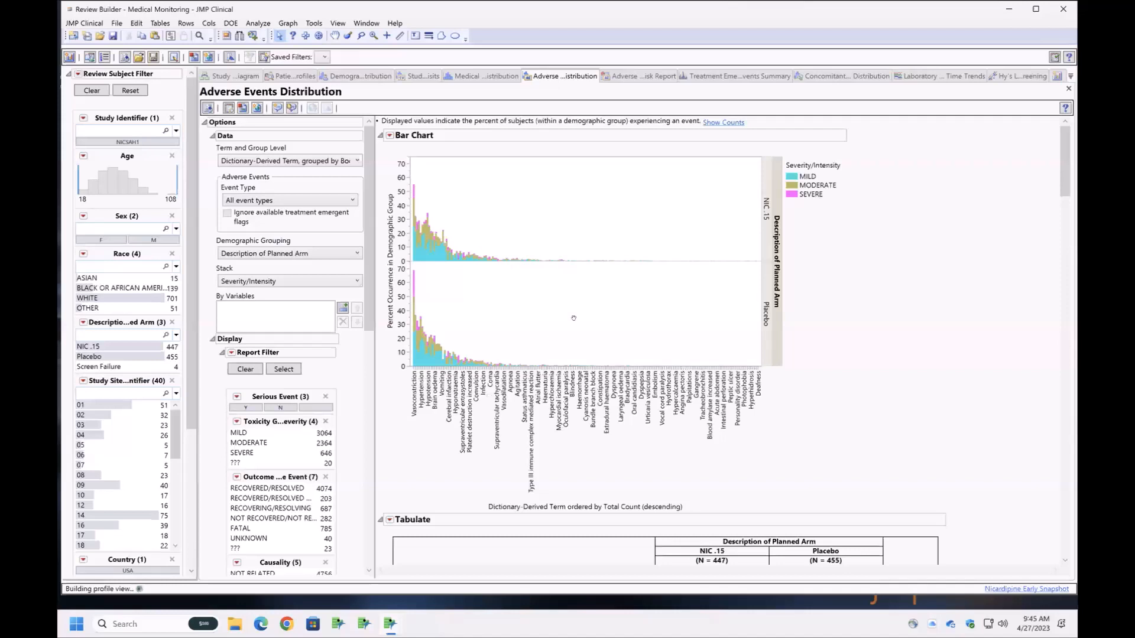
# Remove the Treatment Emergent Adverse Events Summary and Medical History Distribution reports from the review
pyautogui.click(749, 79)
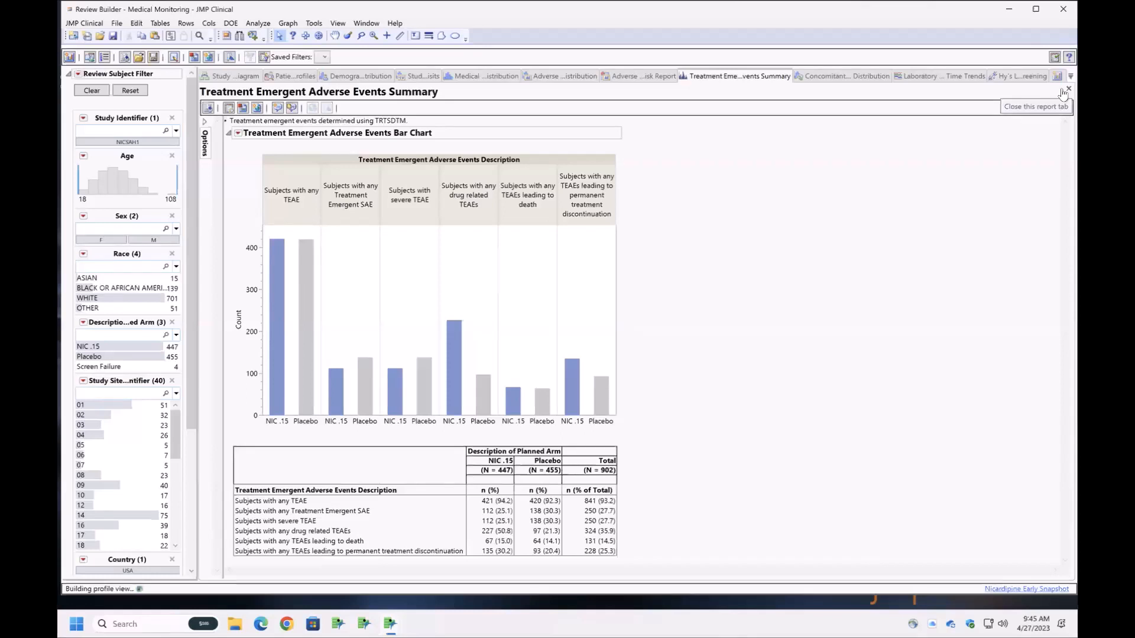
pyautogui.click(509, 78)
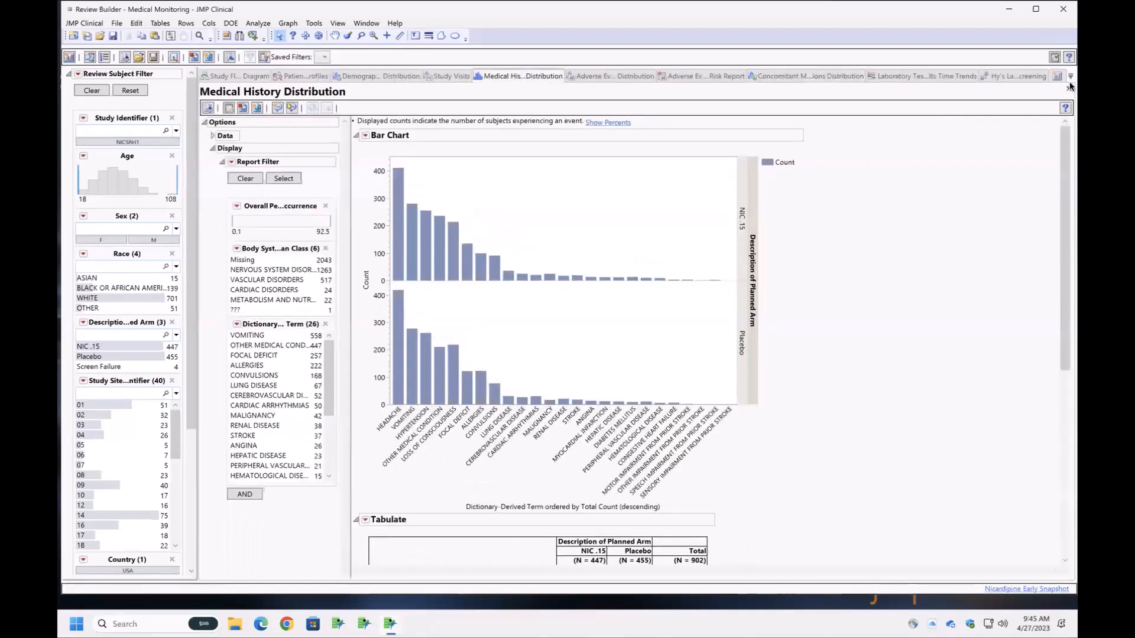
pyautogui.click(1067, 89)
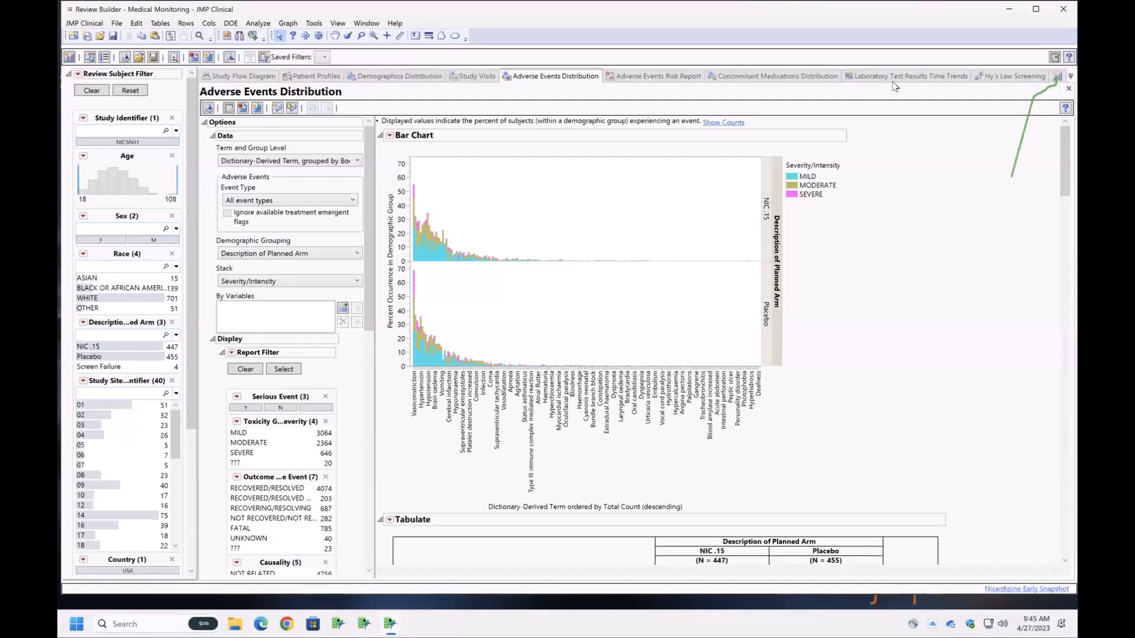
# Add a Medical Query Risk Report to the review, using the default FDA Medical Query (FMQ) type
pyautogui.click(69, 59)
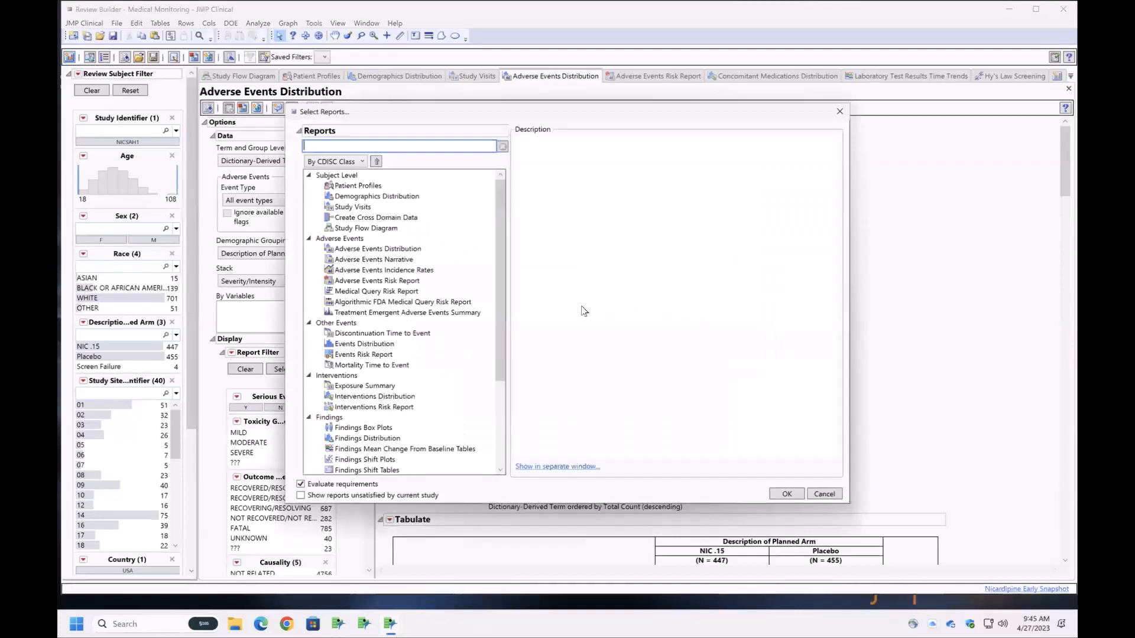
pyautogui.click(411, 293)
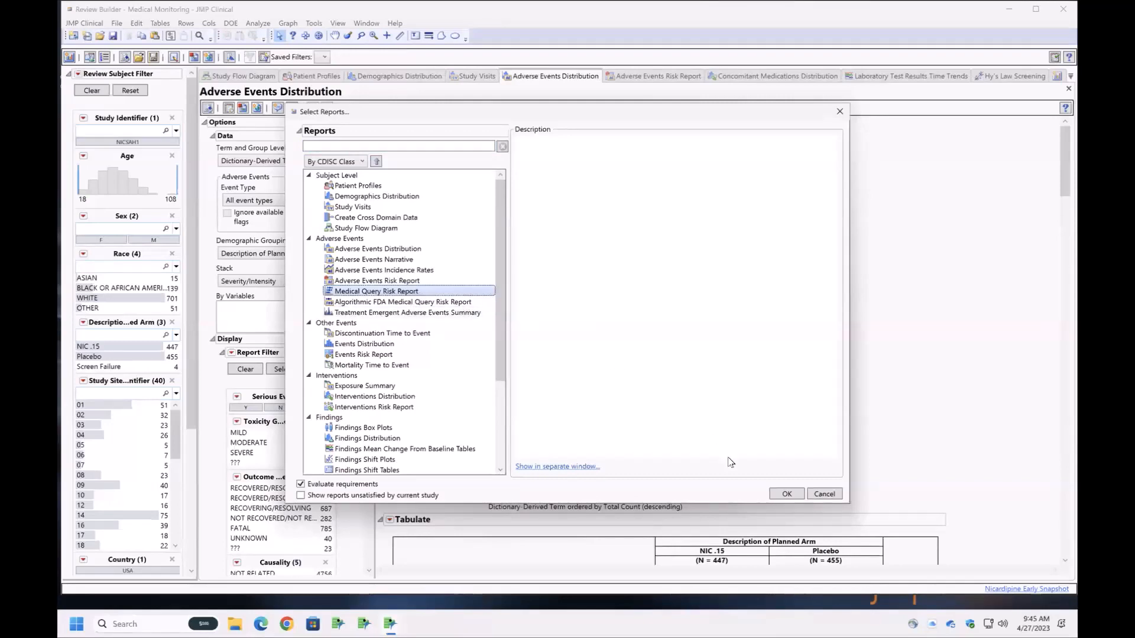
pyautogui.click(787, 494)
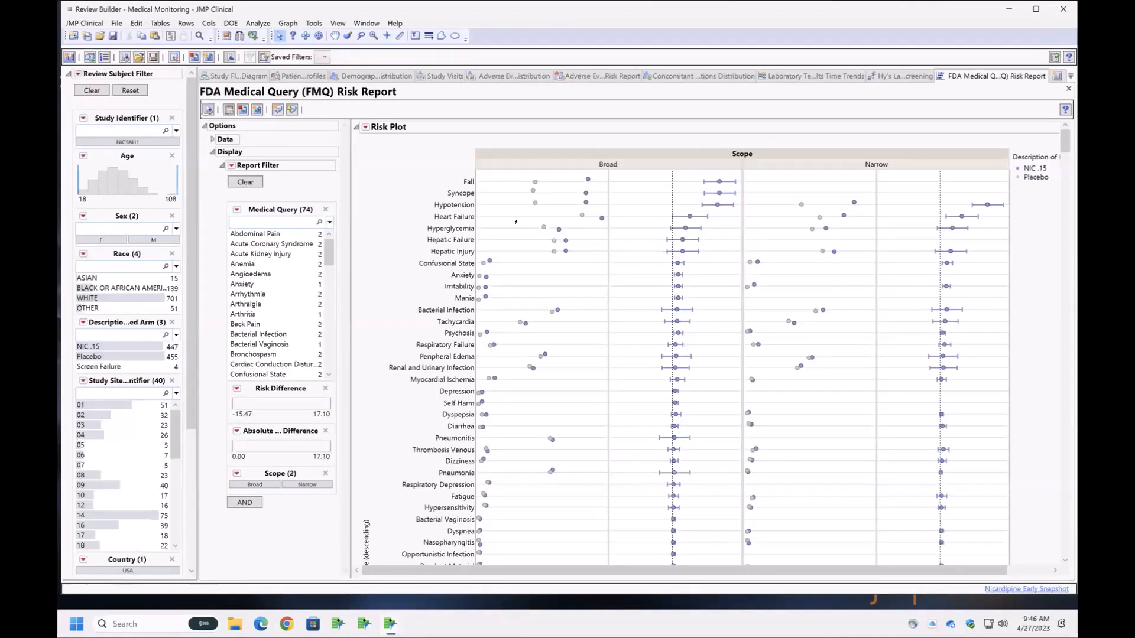
# Add a second Medical Query Risk Report and set its medical query type to Standardized MedDRA Query (SMQ)
pyautogui.click(1057, 77)
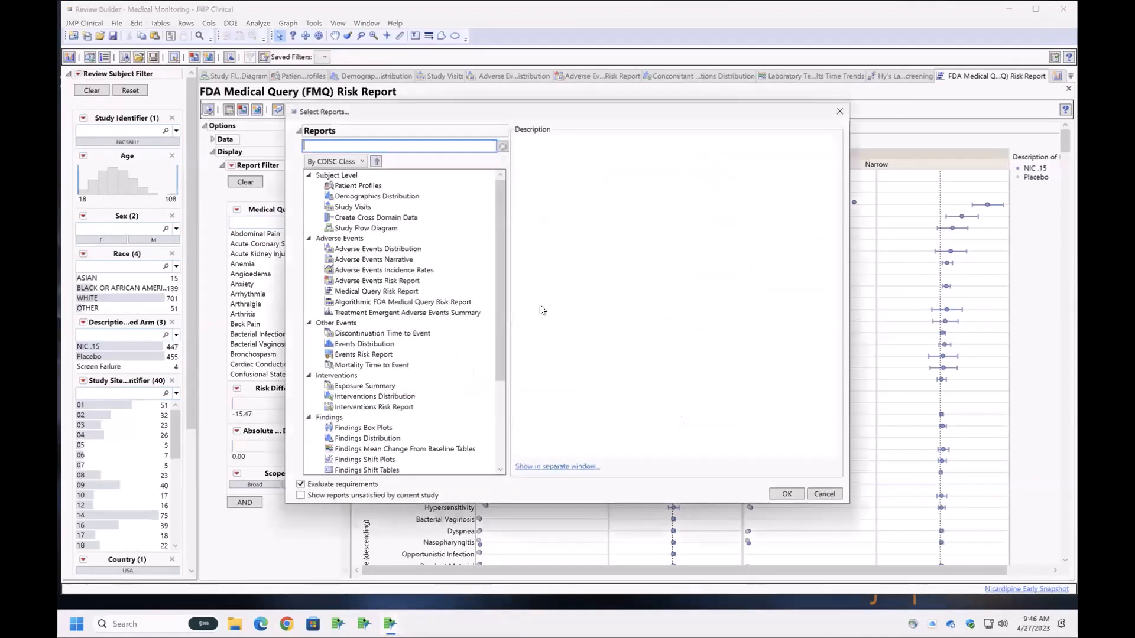
pyautogui.click(410, 291)
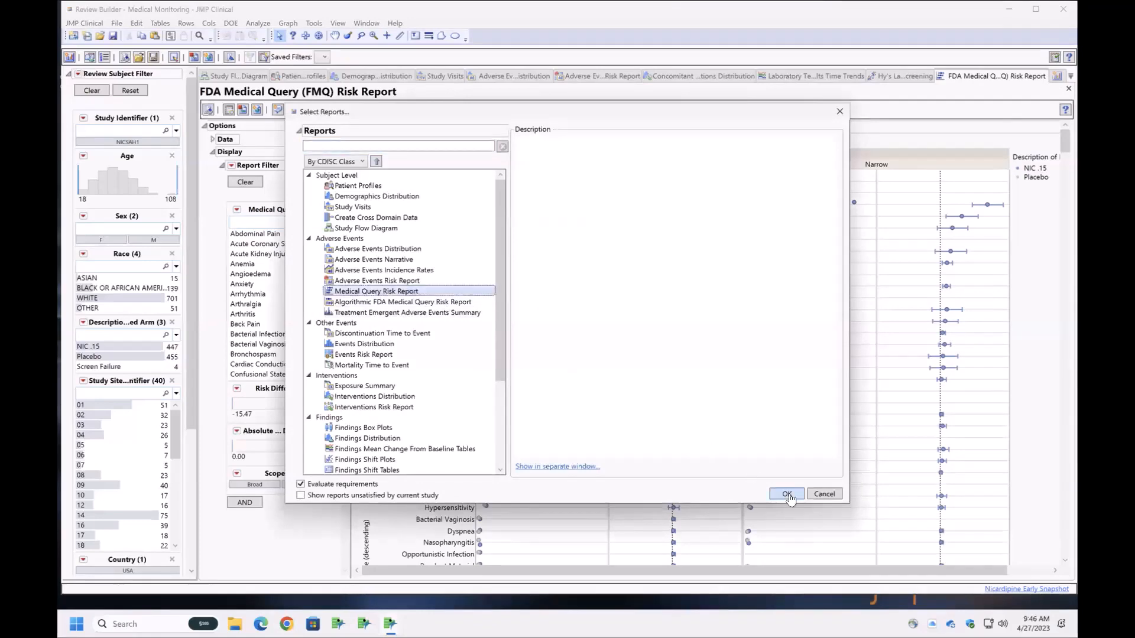
pyautogui.click(786, 494)
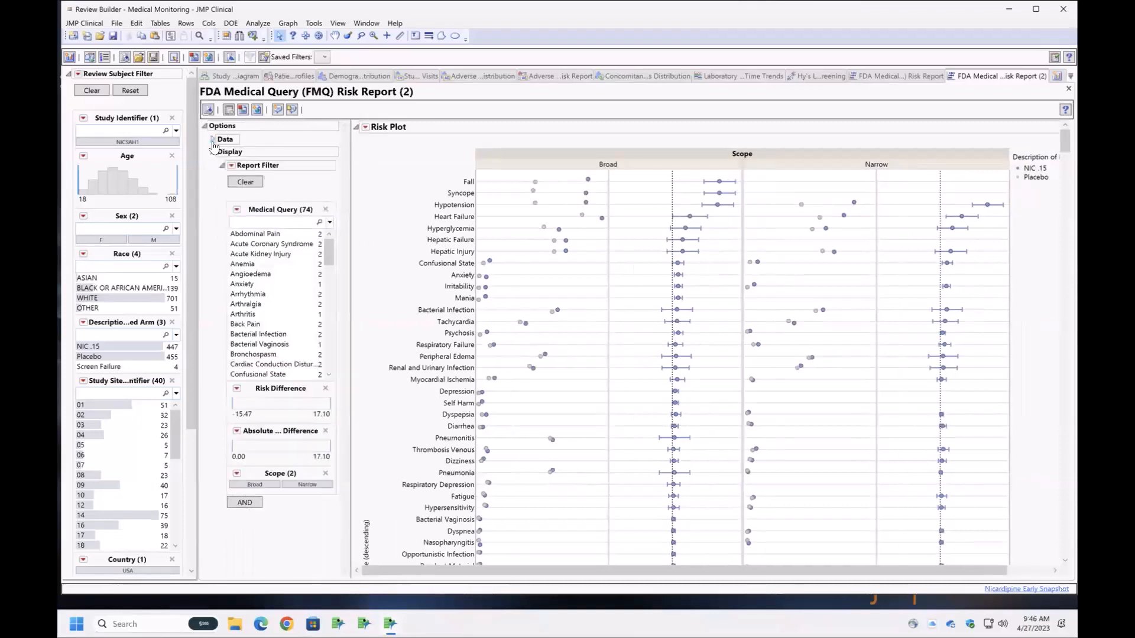
pyautogui.click(214, 140)
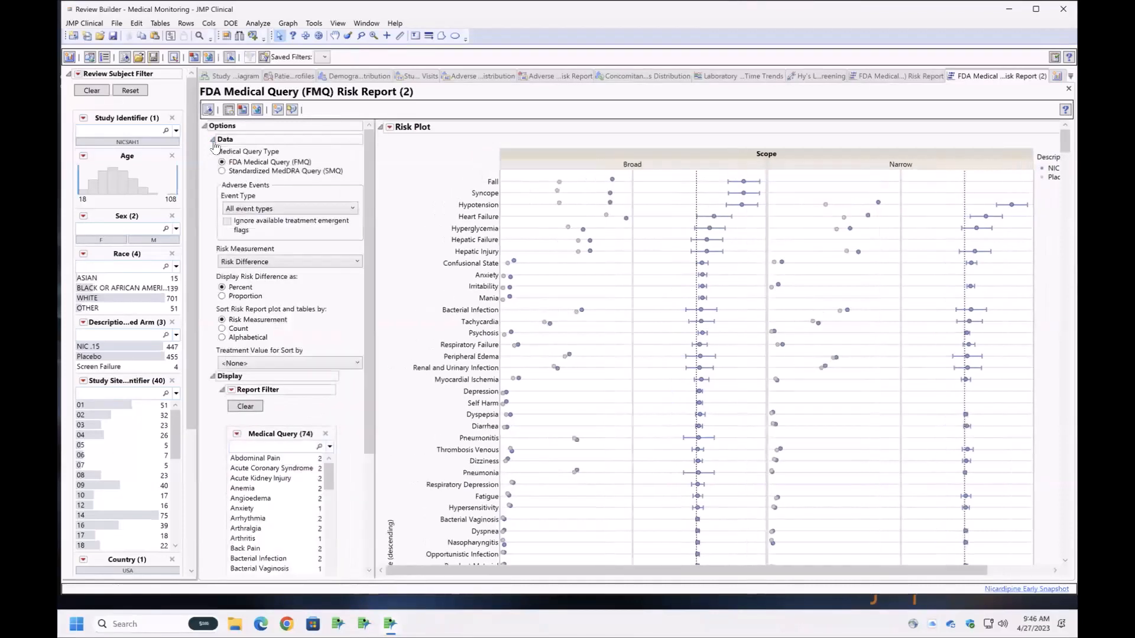
pyautogui.click(230, 171)
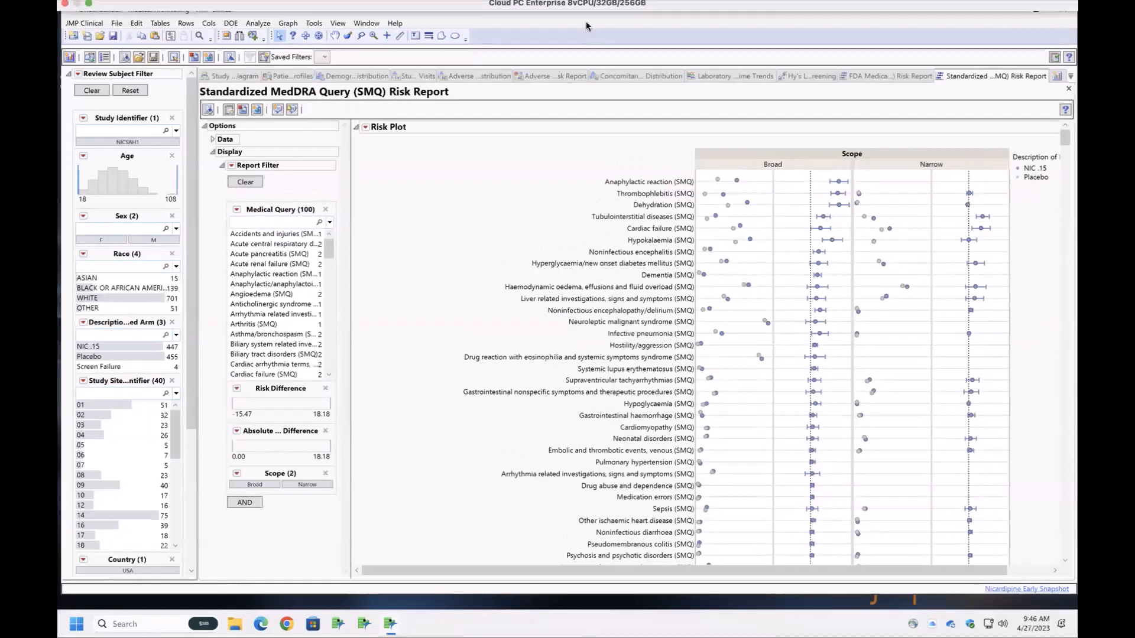
# Compare the FDA Medical Query Risk Report's risk plot with the filtered Adverse Events Risk Report
pyautogui.click(888, 82)
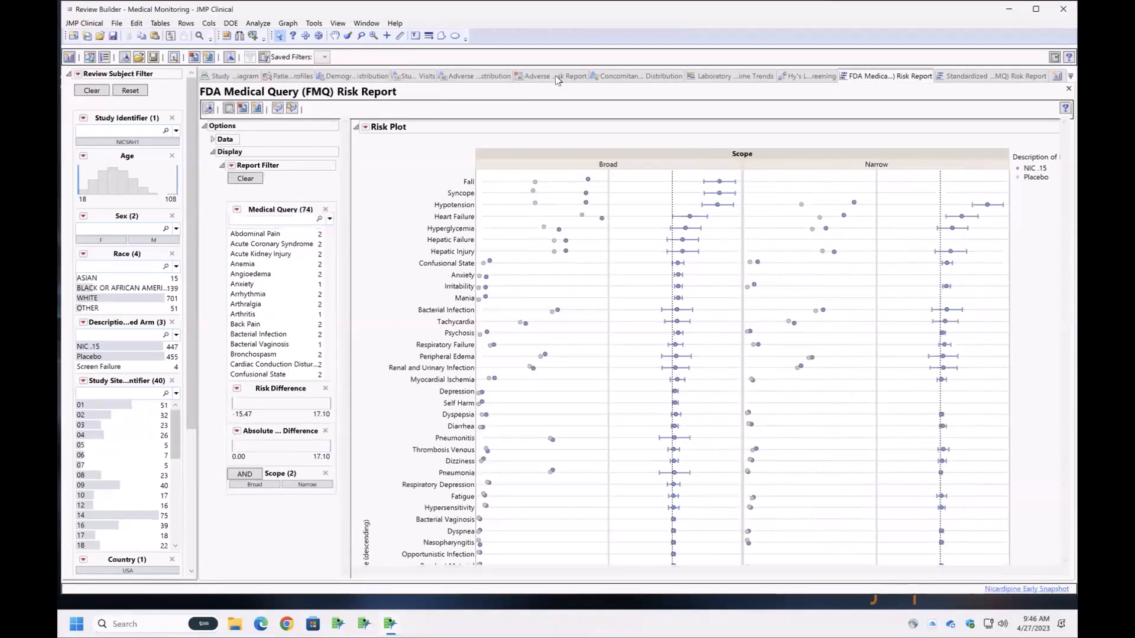
pyautogui.click(558, 80)
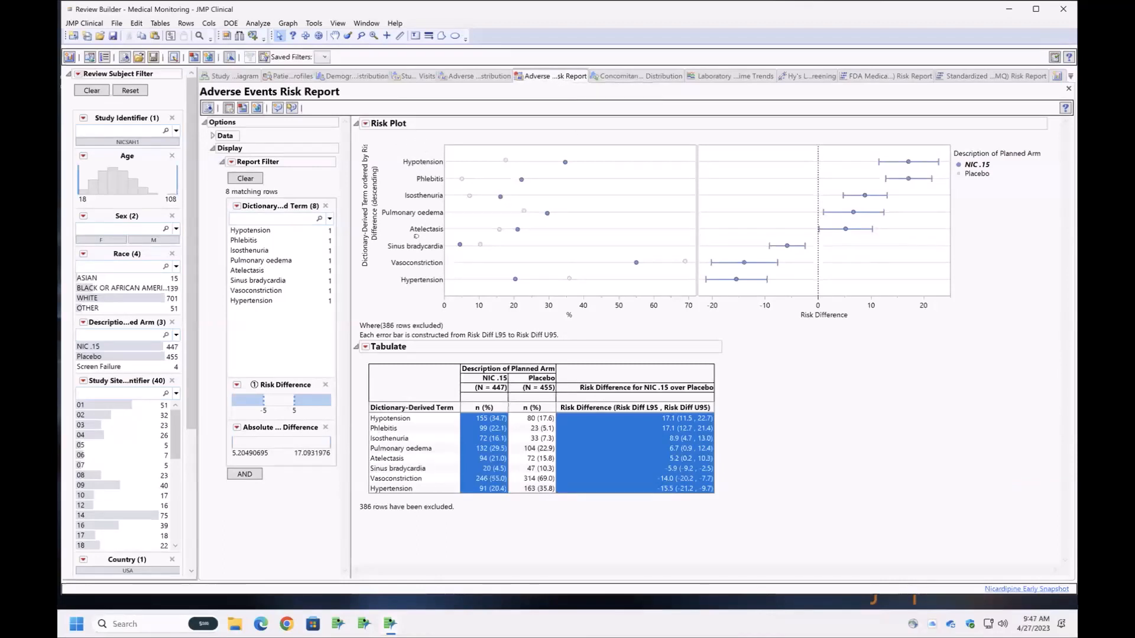
pyautogui.click(891, 79)
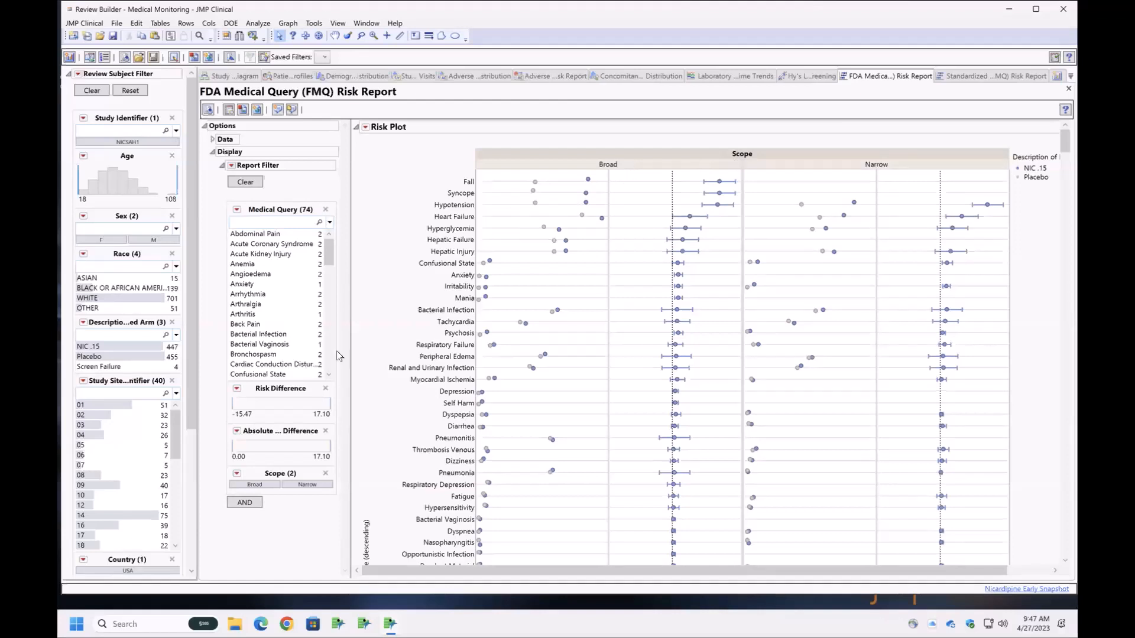
# Filter the FDA Medical Query Risk Report to the Narrow scope and review its Narrow Medical Queries and Terms table
pyautogui.click(309, 484)
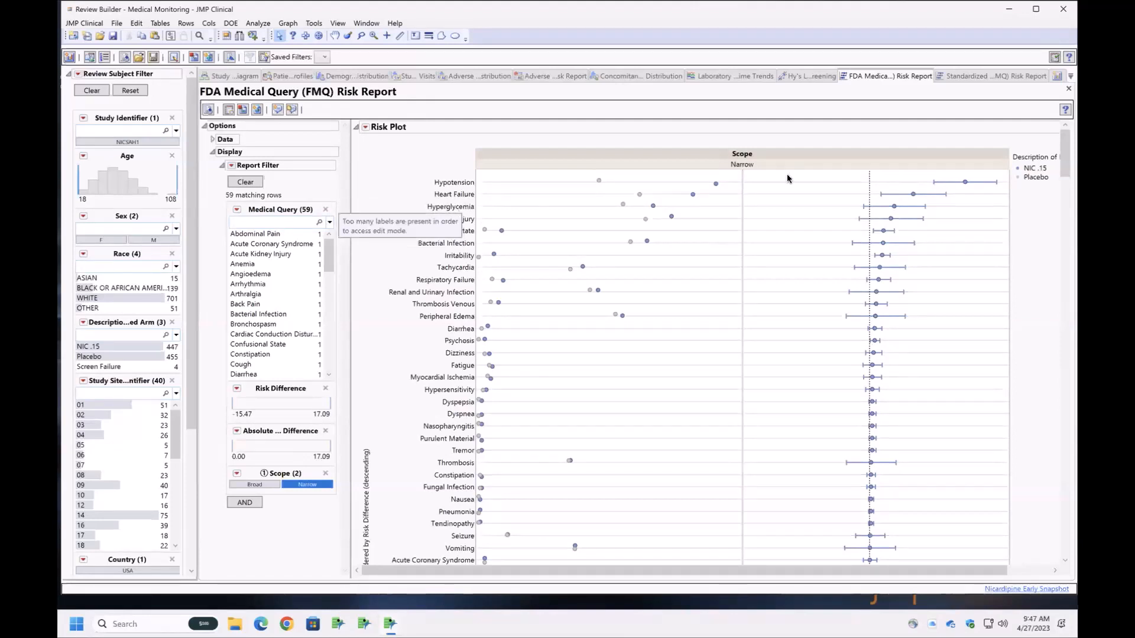
pyautogui.moveTo(1059, 147); pyautogui.dragTo(1060, 226)
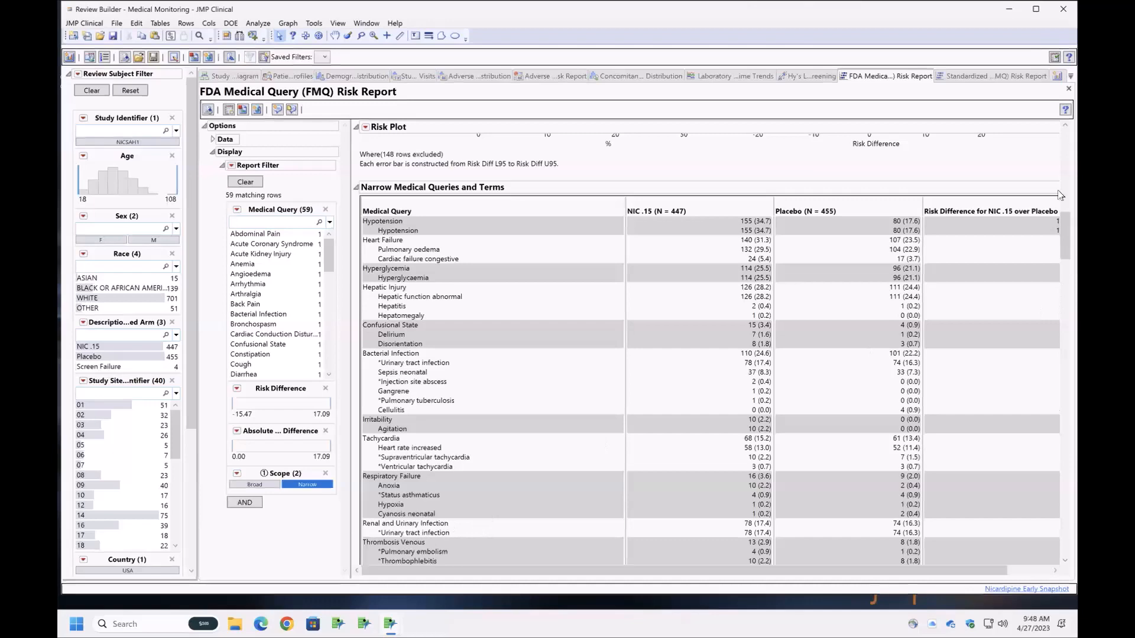
pyautogui.scroll(-6, 1058, 260)
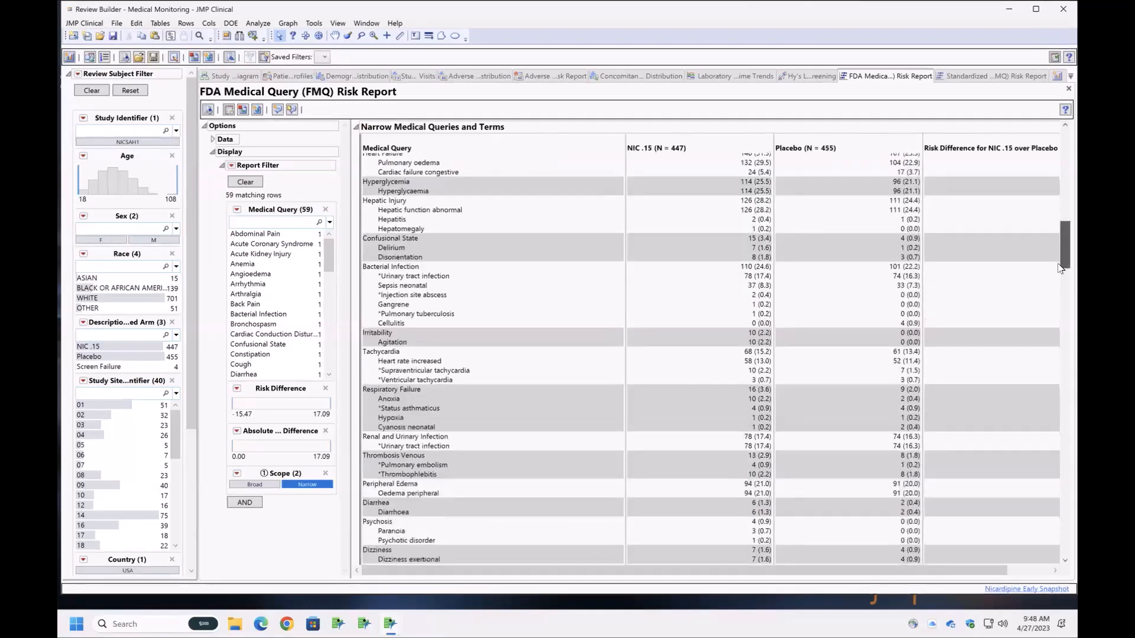
pyautogui.scroll(-1, 1058, 268)
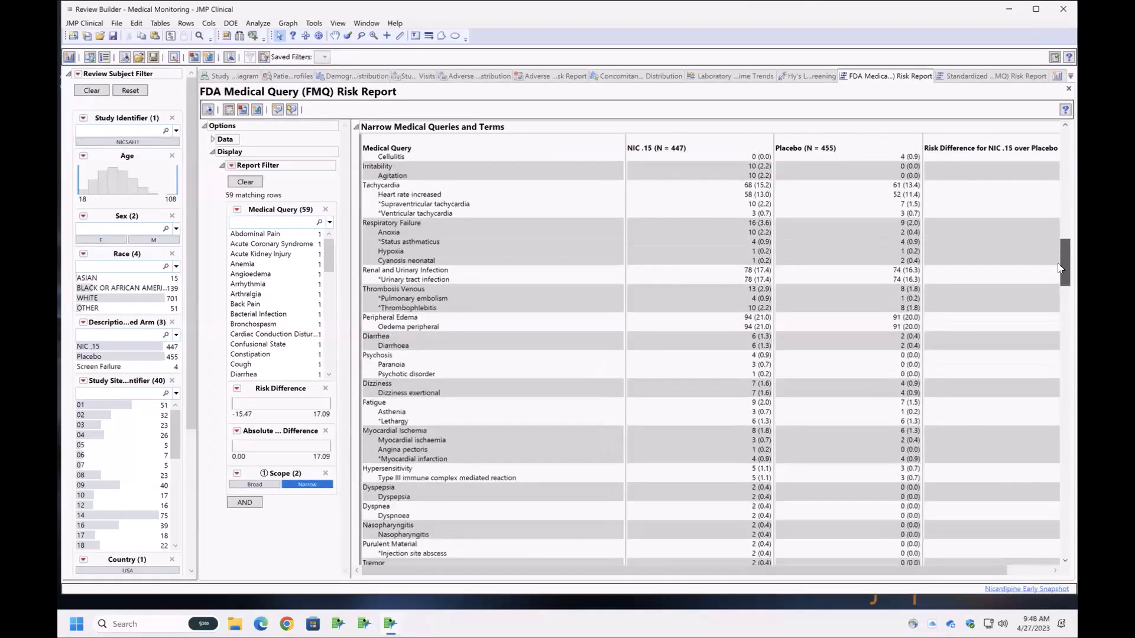
pyautogui.moveTo(1058, 268); pyautogui.dragTo(1057, 99)
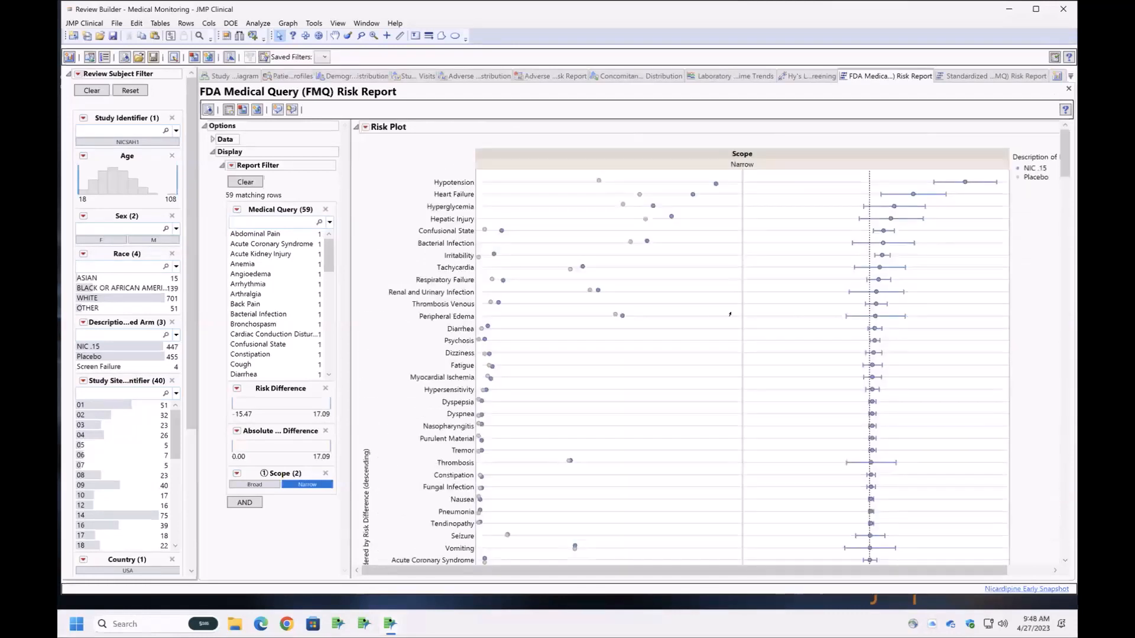
# Switch the FDA Medical Query Risk Report's scope filter to Broad and review the Broad Medical Queries and Terms table
pyautogui.click(254, 485)
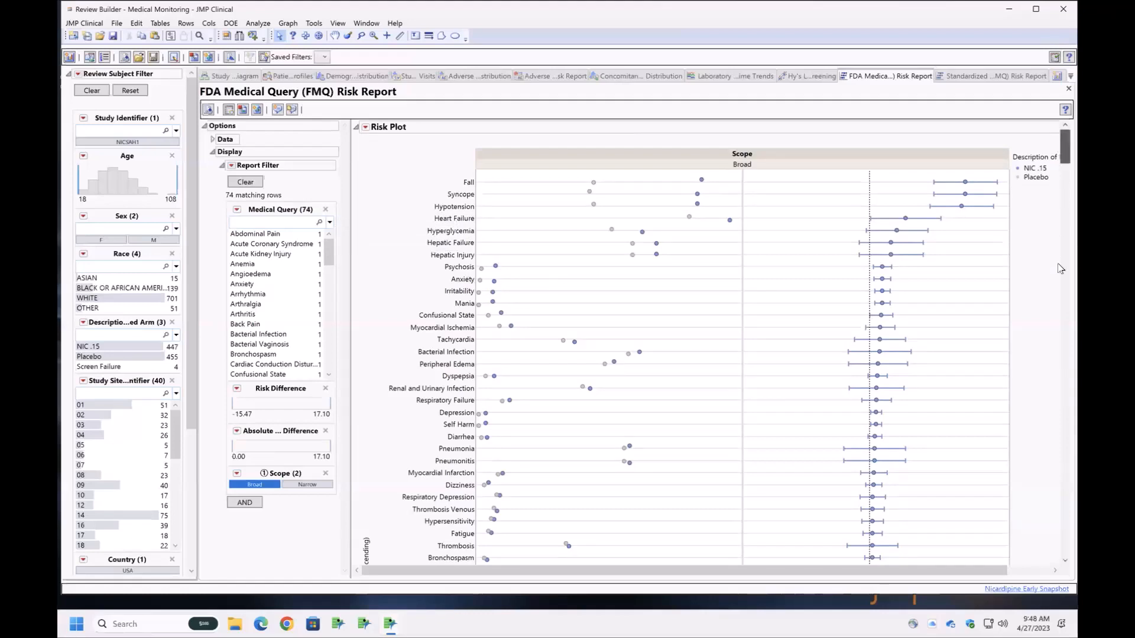
pyautogui.click(1060, 335)
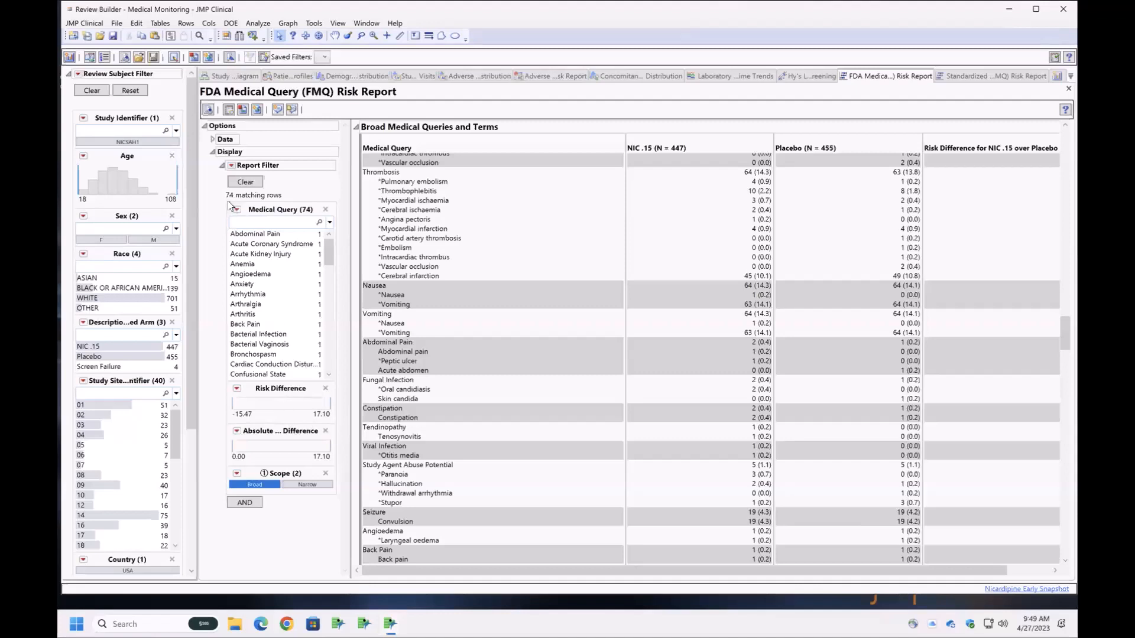
# Check the Risk Measurement choices in the FMQ report's data options, and collapse the report's options pane
pyautogui.click(213, 141)
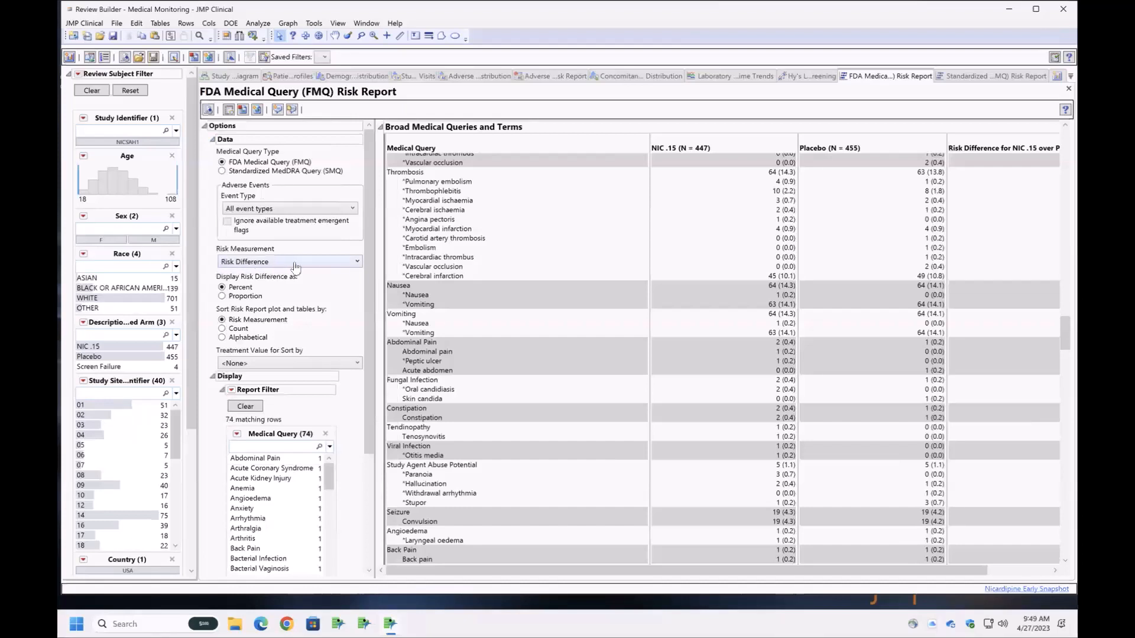
pyautogui.click(295, 264)
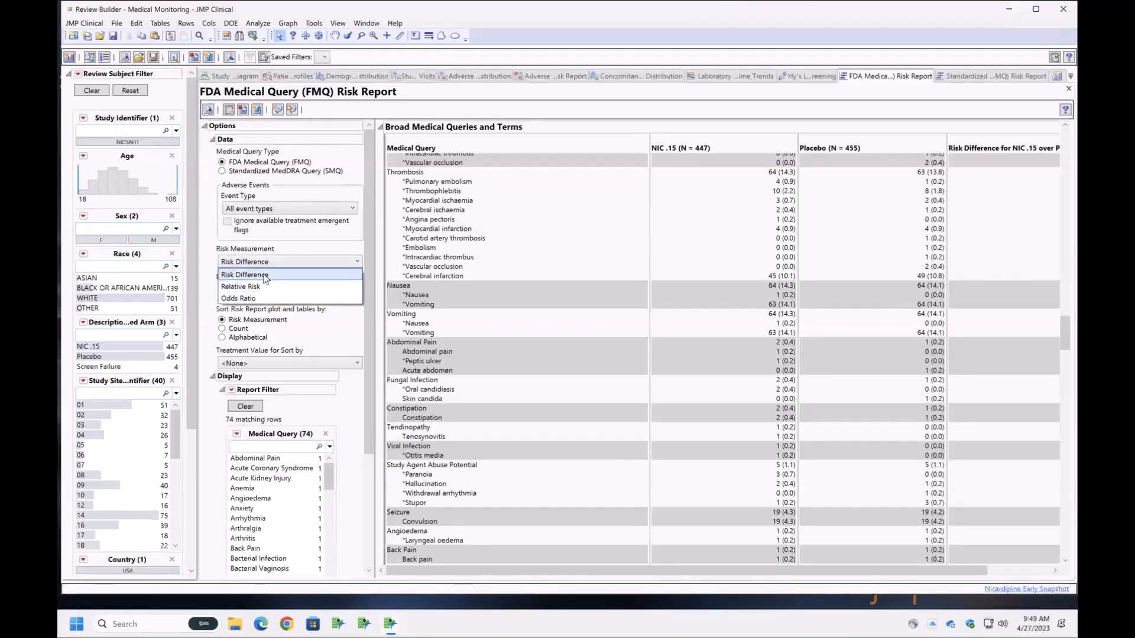
pyautogui.click(307, 239)
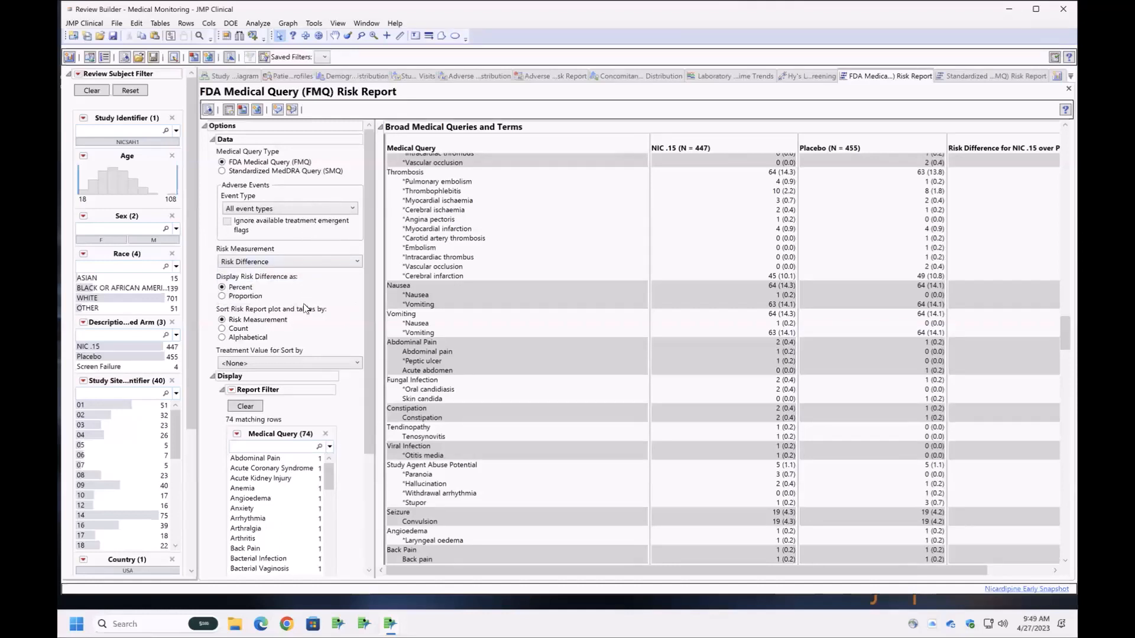
pyautogui.click(205, 130)
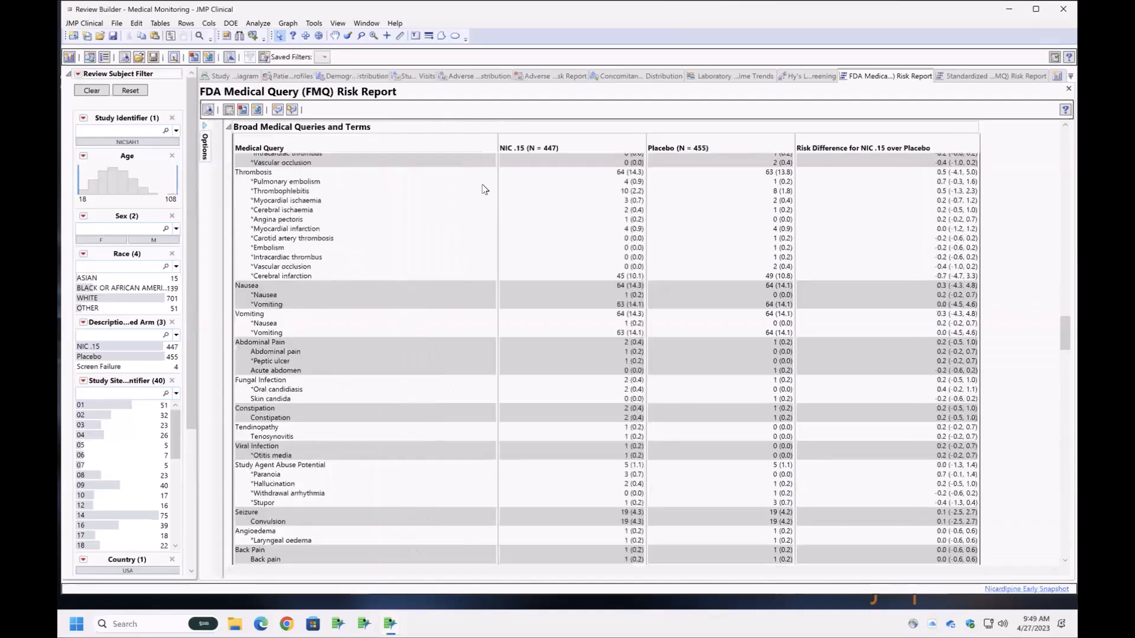
# Filter the Standardized MedDRA Query Risk Report to the Narrow scope and review the terms under Tubulointerstitial diseases (SMQ)
pyautogui.click(963, 77)
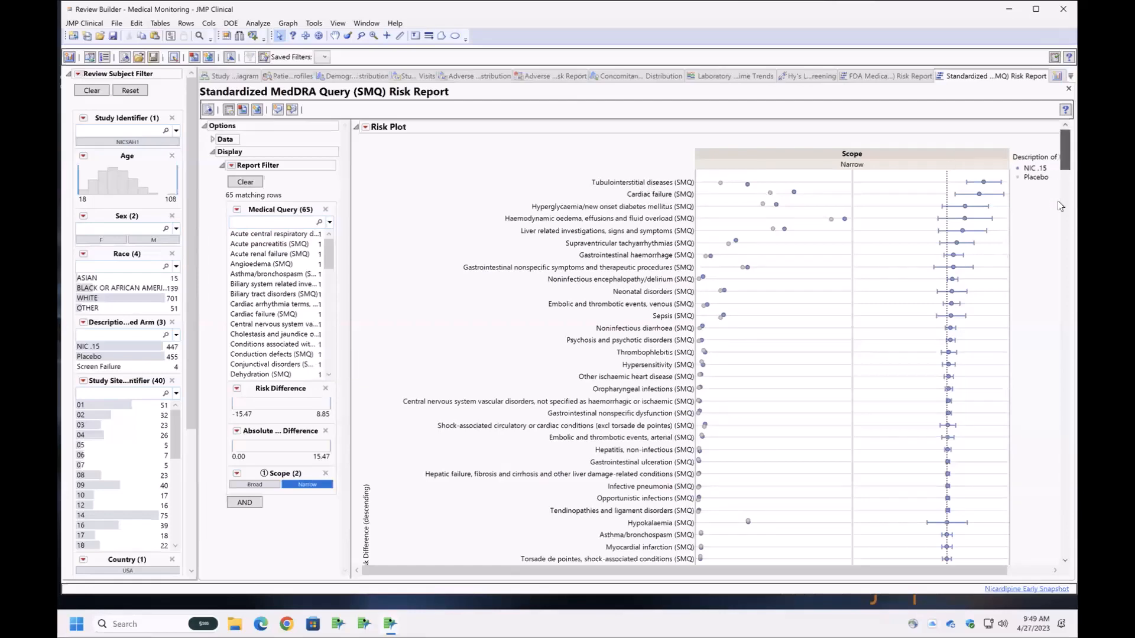
pyautogui.scroll(-5, 1060, 213)
pyautogui.scroll(-5, 1061, 255)
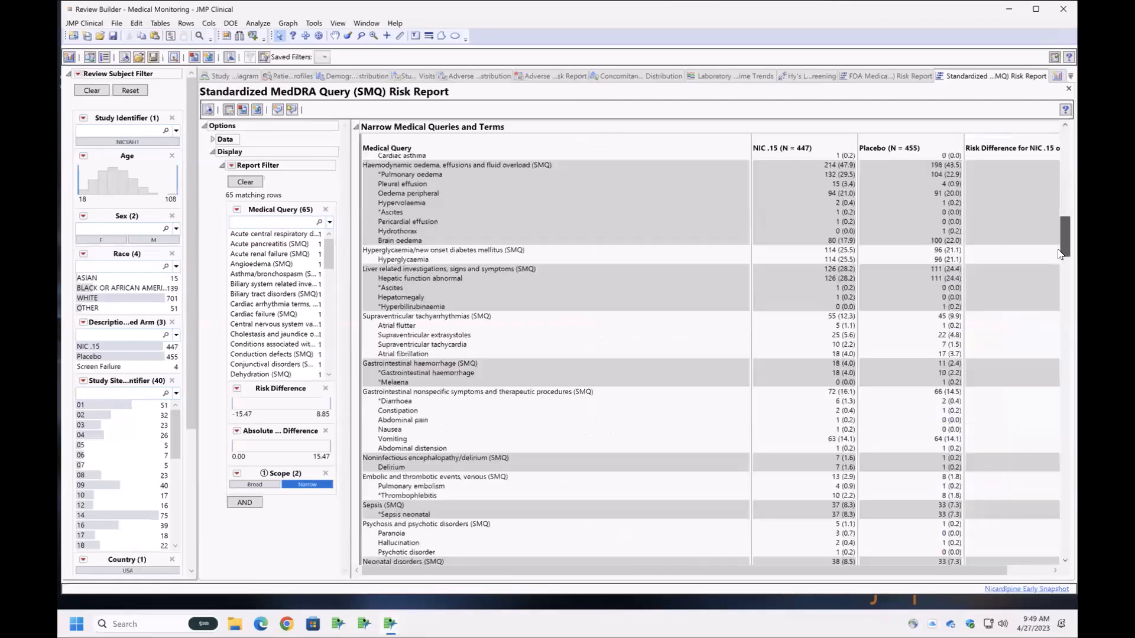
pyautogui.scroll(5, 1061, 242)
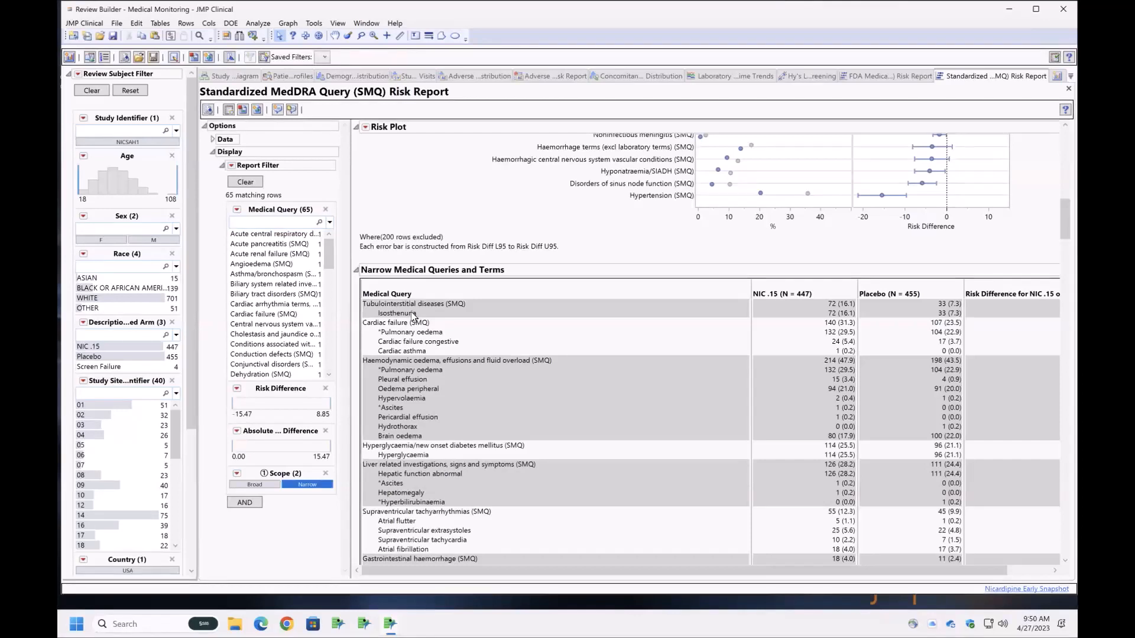
# In Hy's Law Screening, select the two NIC .15 possible cases with the highest peak ALT, and review the liver test elevation tables
pyautogui.click(786, 77)
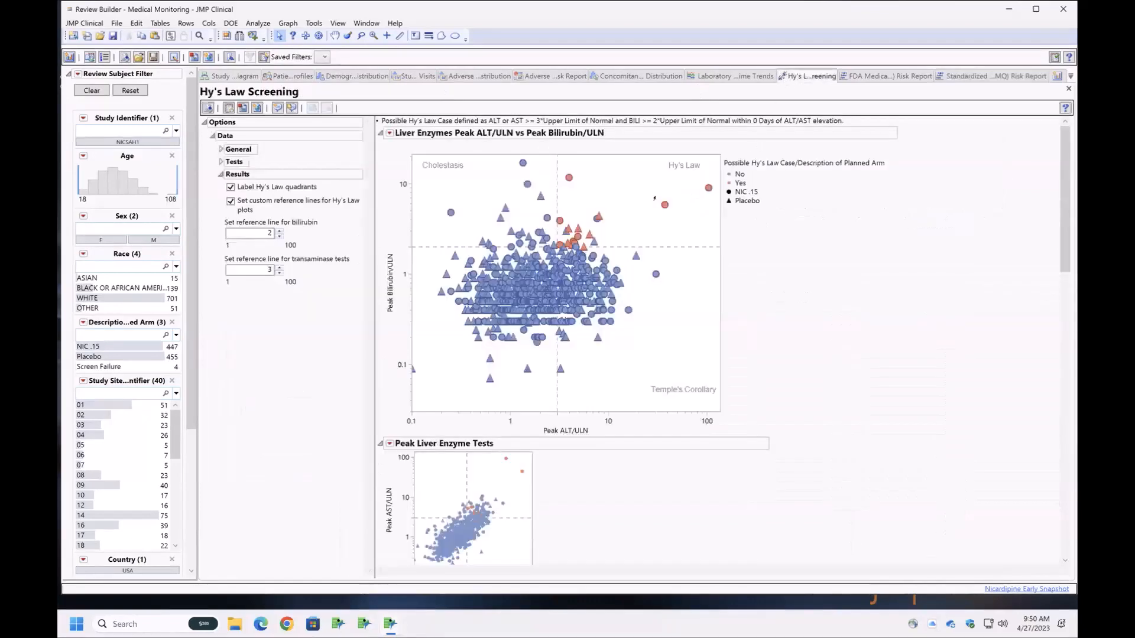
pyautogui.moveTo(706, 189)
pyautogui.moveTo(716, 227); pyautogui.dragTo(719, 226)
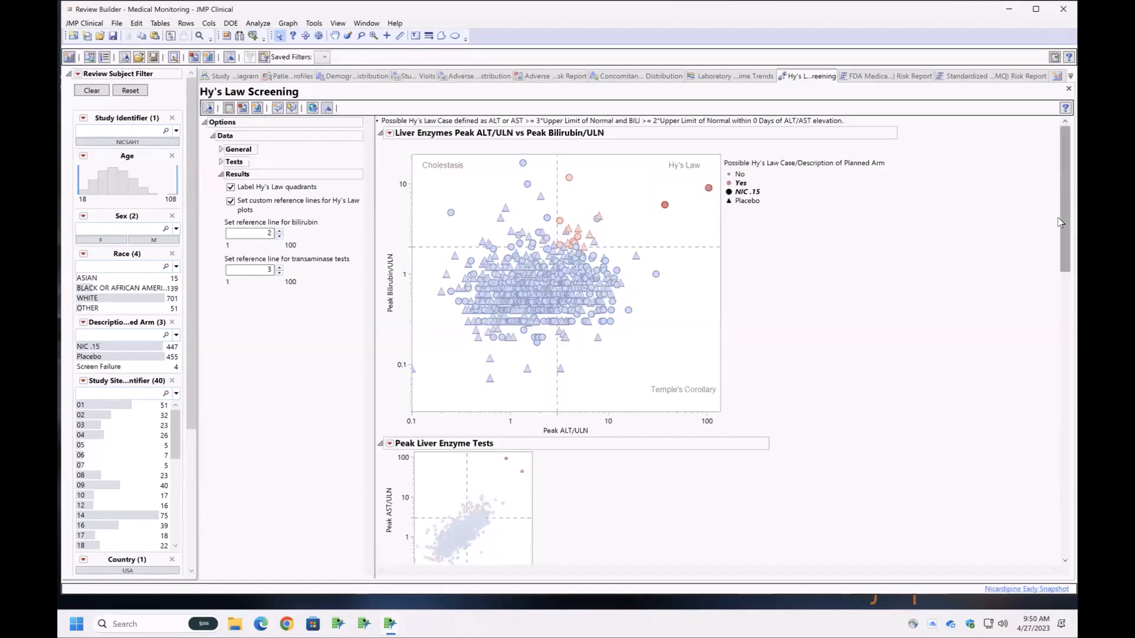
pyautogui.moveTo(1060, 222); pyautogui.dragTo(1059, 362)
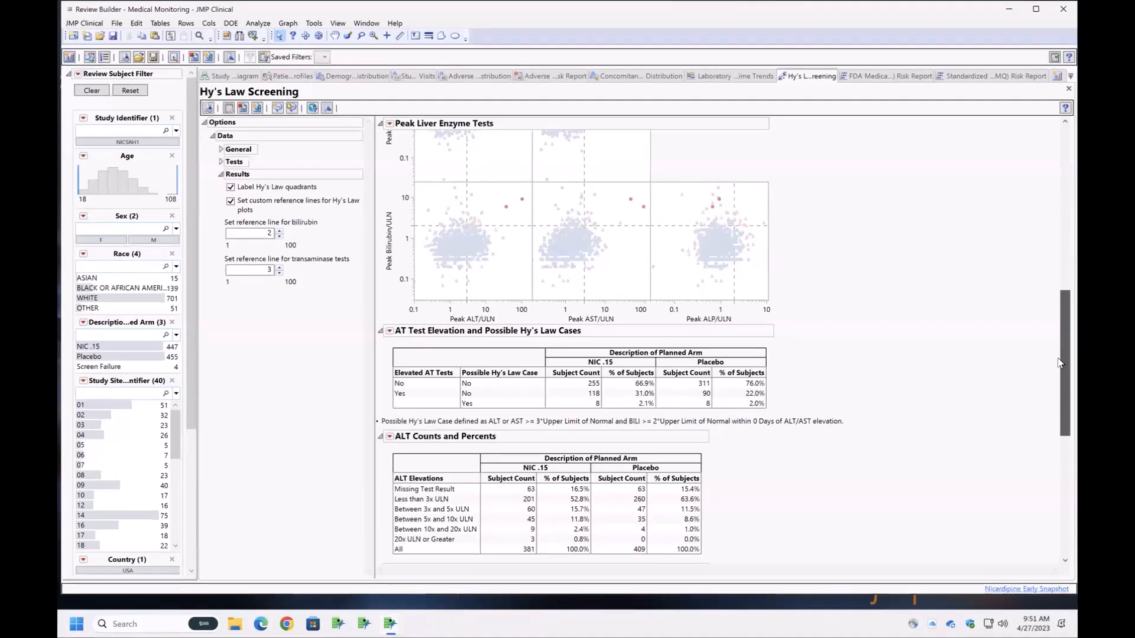
pyautogui.moveTo(1059, 363); pyautogui.dragTo(1059, 464)
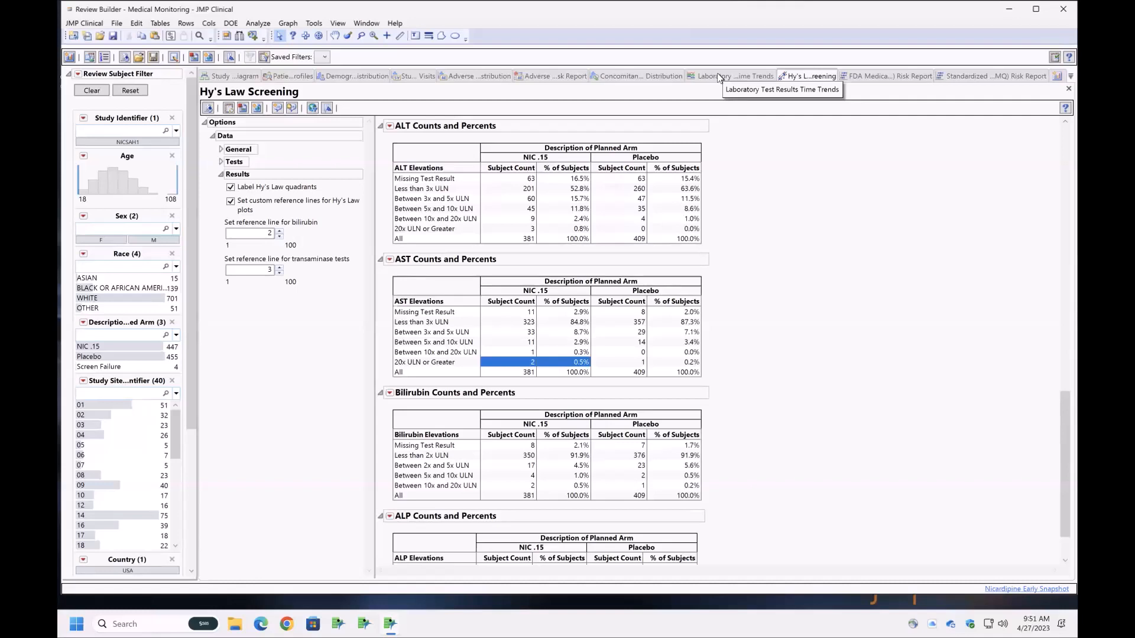
# Return to the Study Flow Diagram, save the review as a template named "Nic Medical Monitoring", and close the review
pyautogui.click(245, 79)
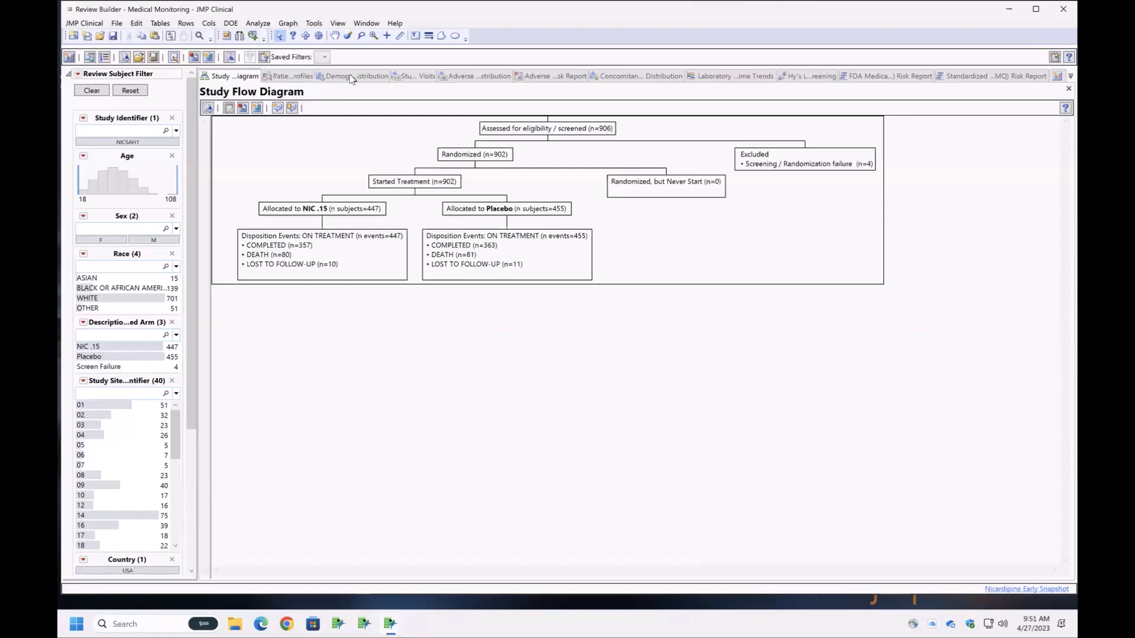
pyautogui.click(151, 57)
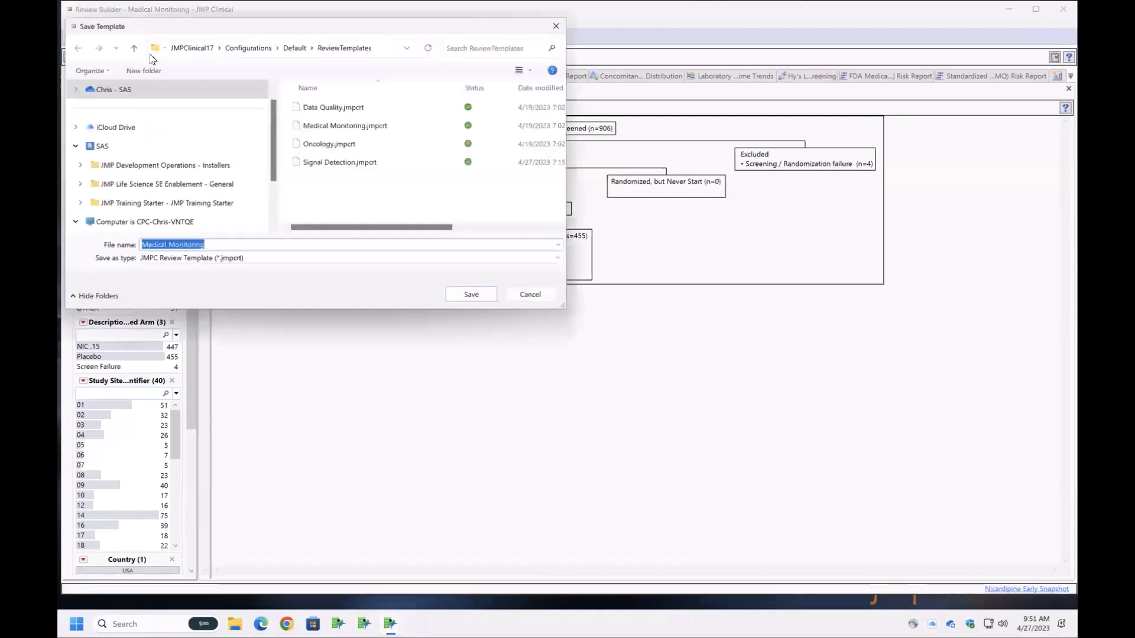
pyautogui.click(147, 246)
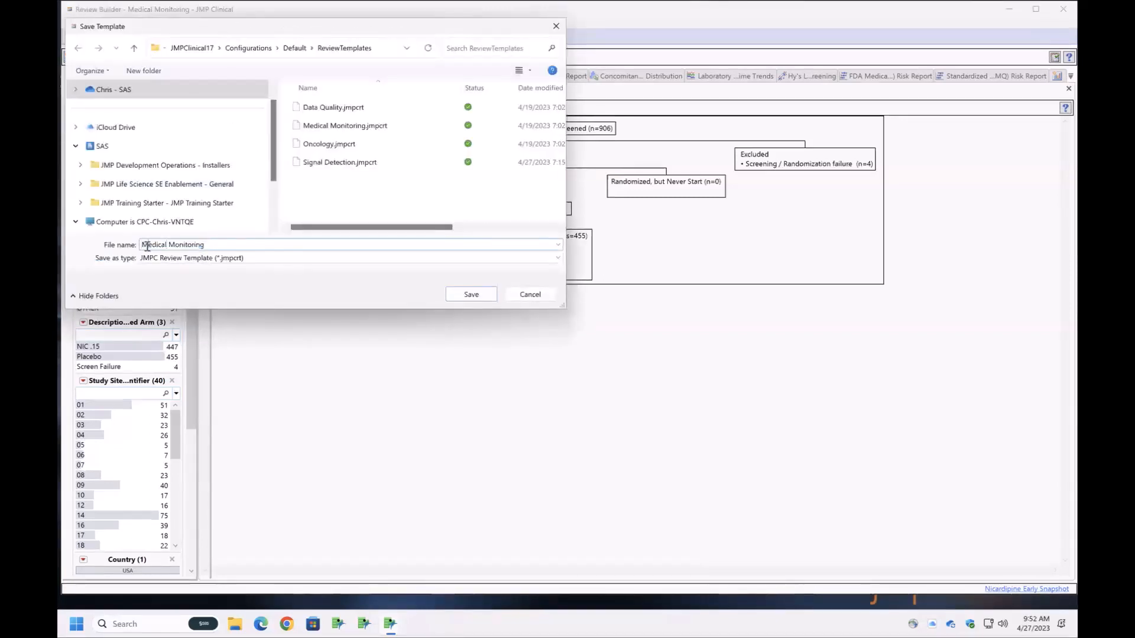
pyautogui.write('Nic')
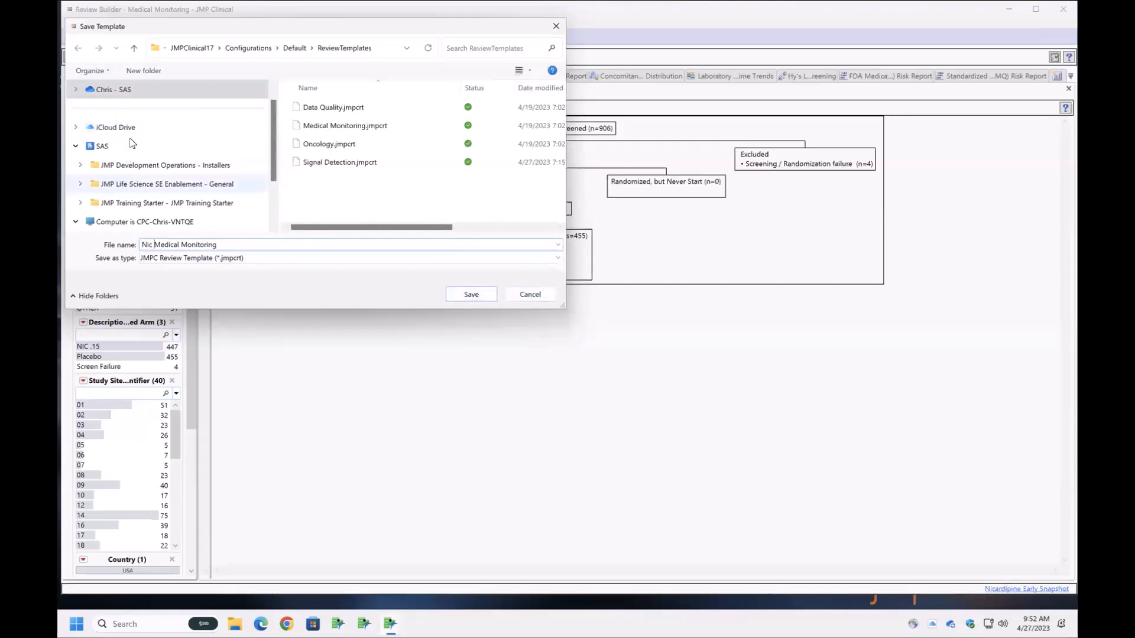
pyautogui.click(471, 294)
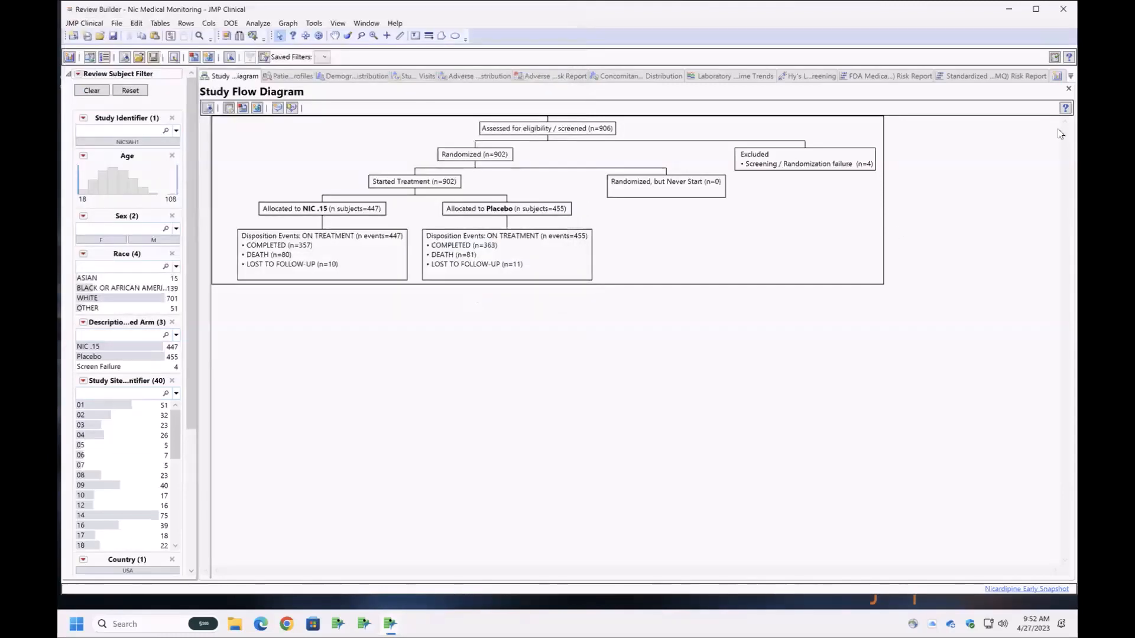
pyautogui.click(1062, 10)
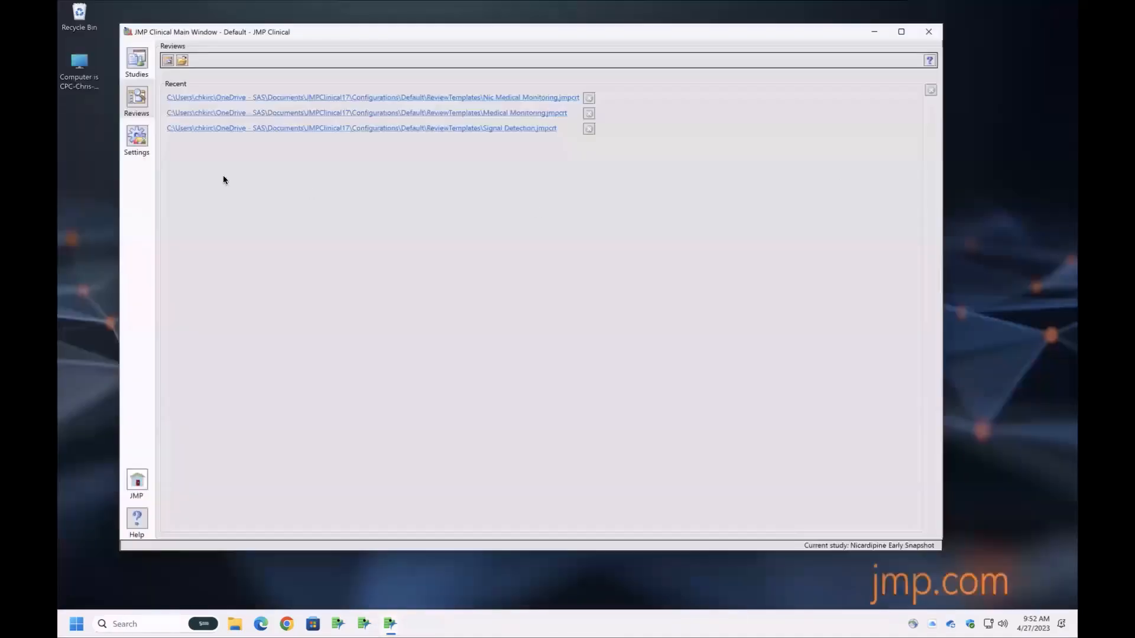
# Check the details of the current Nicardipine Early Snapshot study, and start a new review containing the Adverse Events Distribution report
pyautogui.click(144, 63)
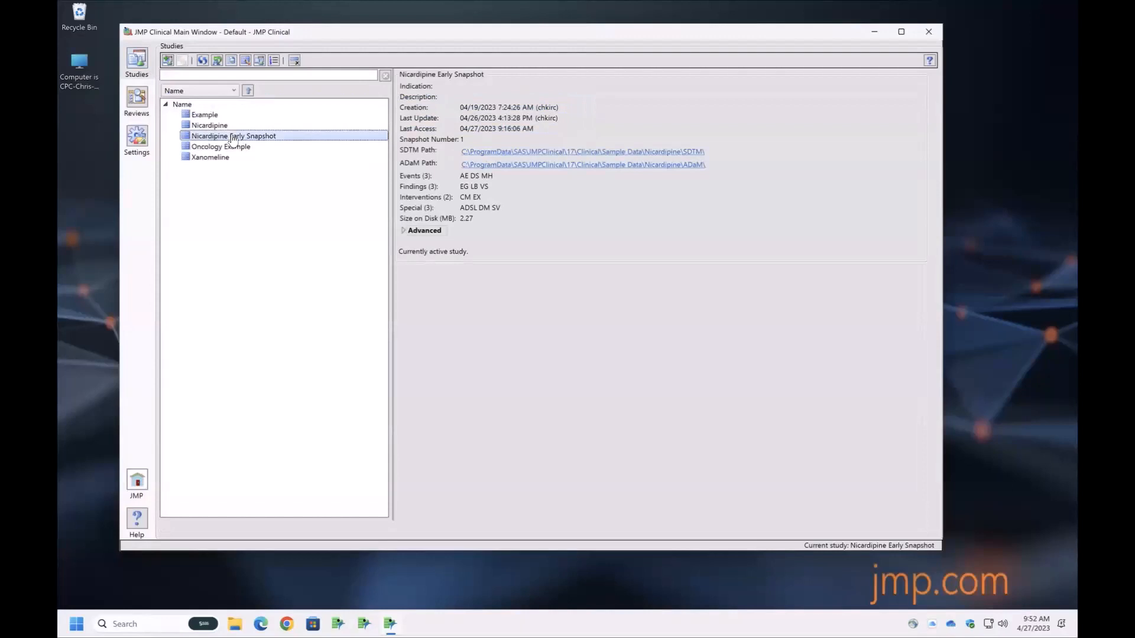
pyautogui.click(137, 104)
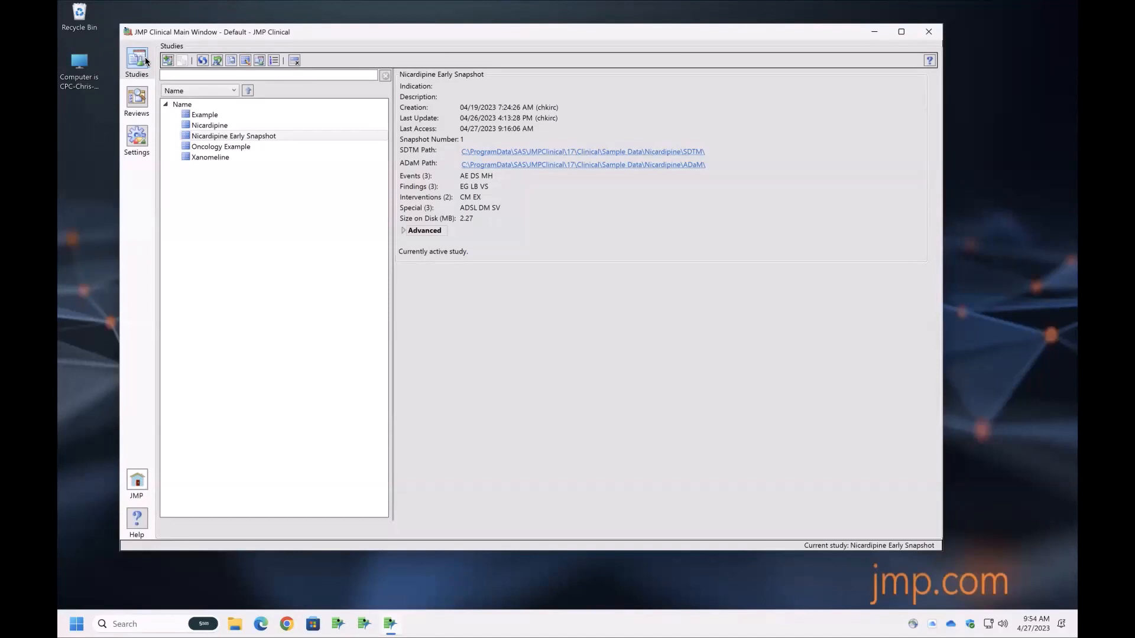
pyautogui.click(137, 97)
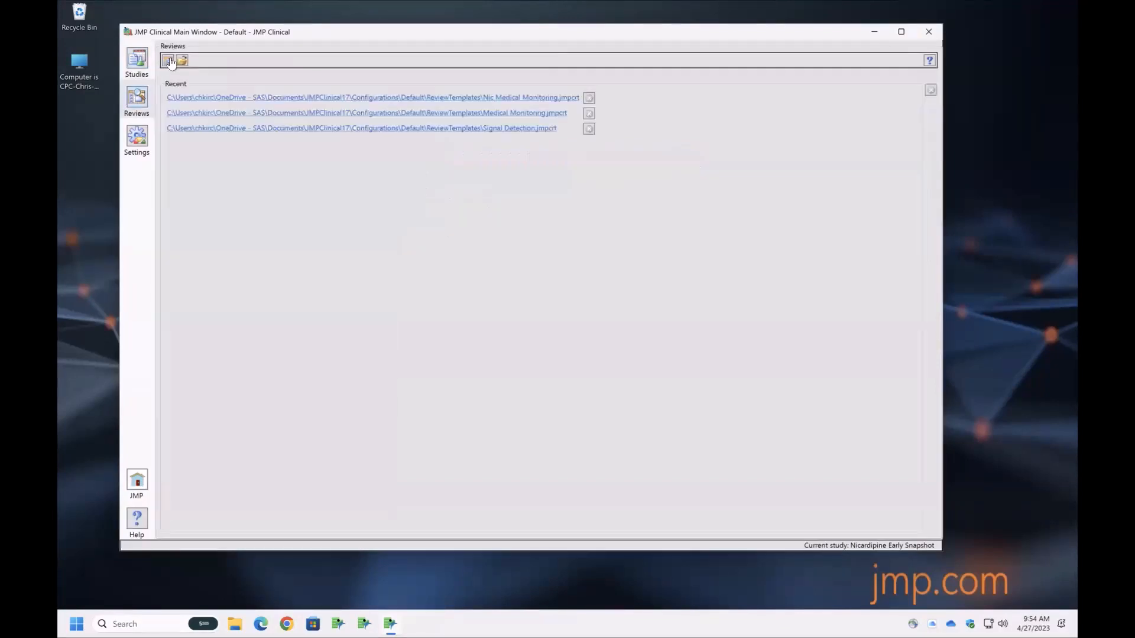
pyautogui.click(168, 62)
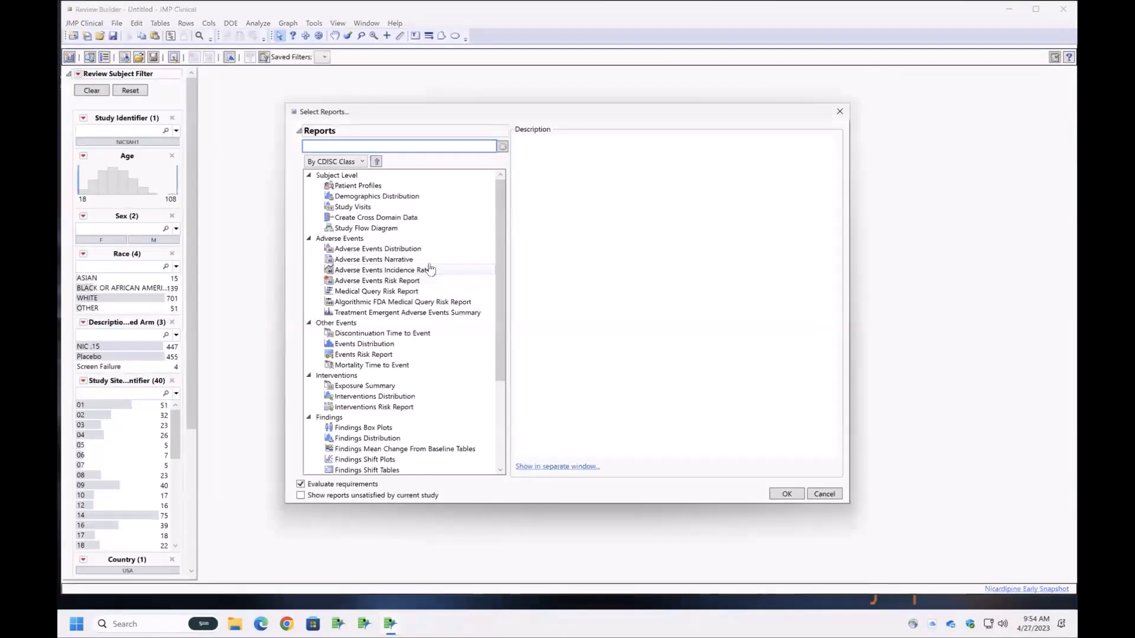
pyautogui.click(408, 250)
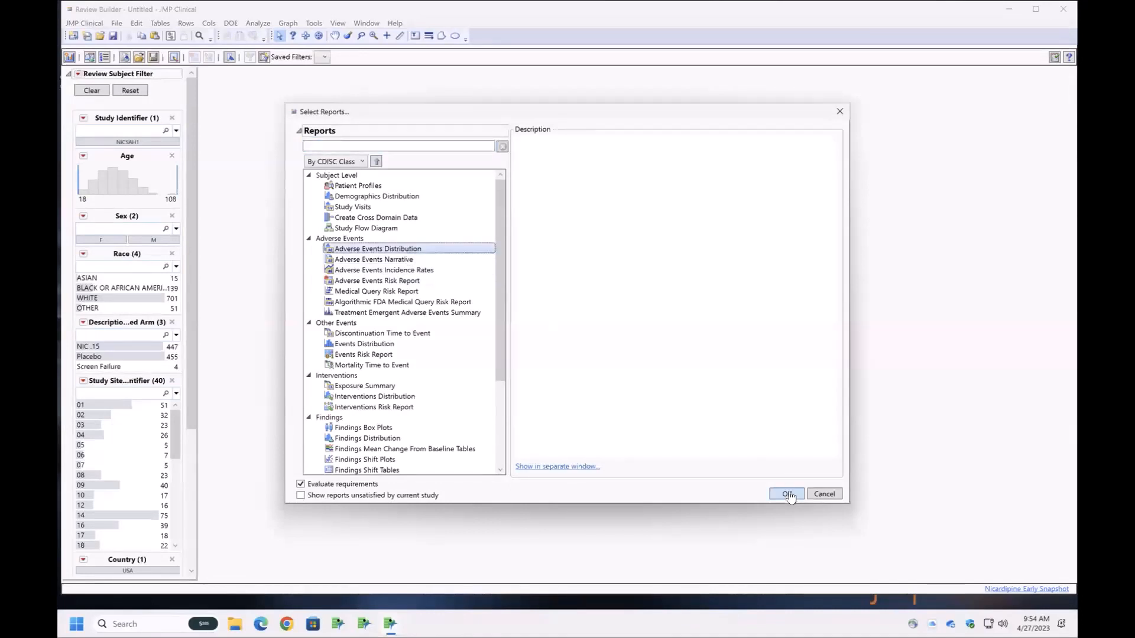
pyautogui.click(788, 495)
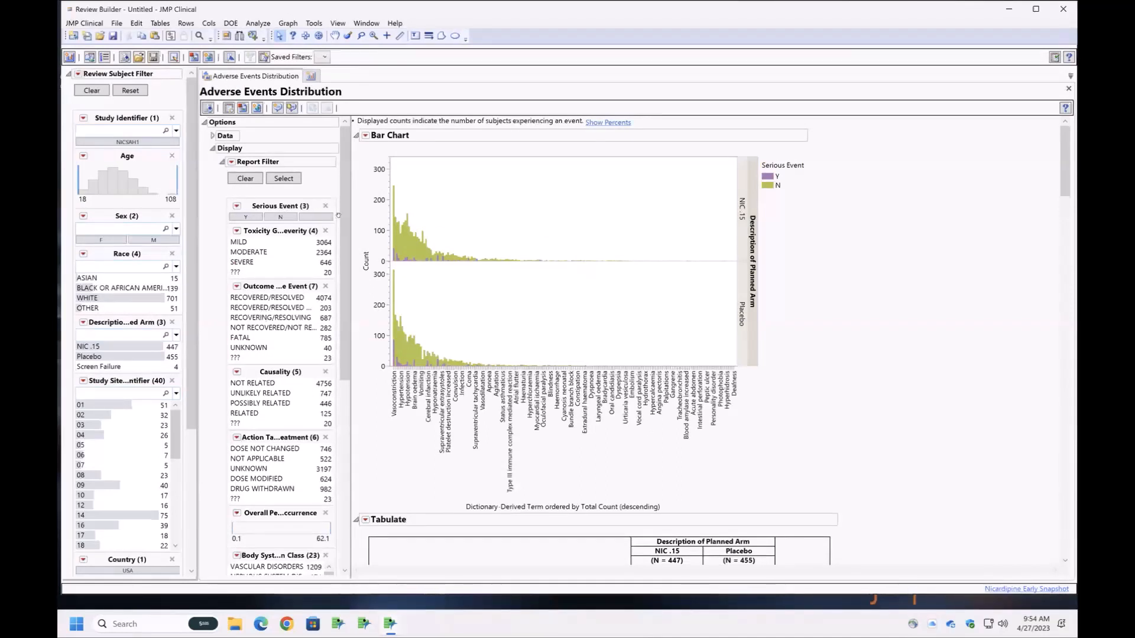
# Try to add a review flag column to the Adverse Events Distribution report filter, and dismiss the column selection
pyautogui.moveTo(347, 220); pyautogui.dragTo(344, 612)
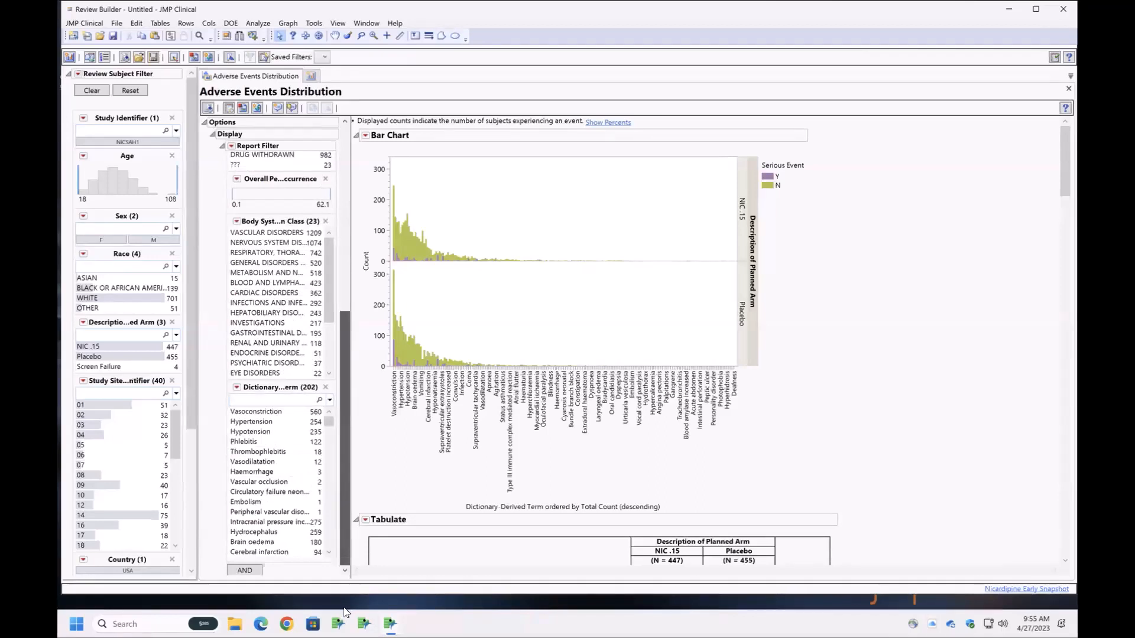
pyautogui.click(245, 571)
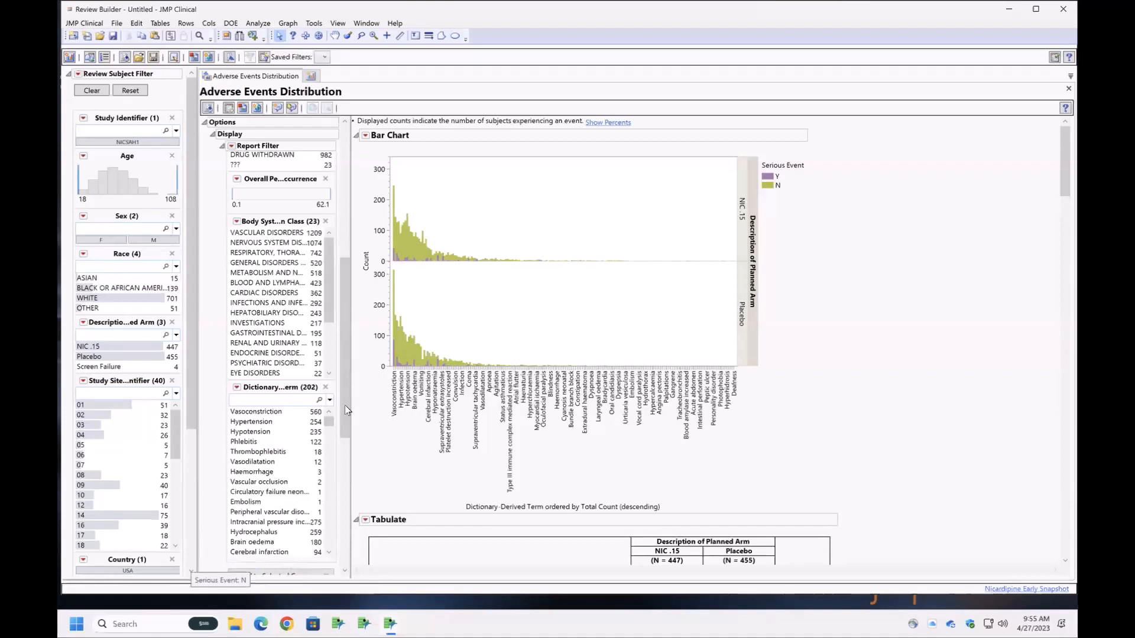
pyautogui.moveTo(345, 406); pyautogui.dragTo(339, 557)
pyautogui.click(254, 276)
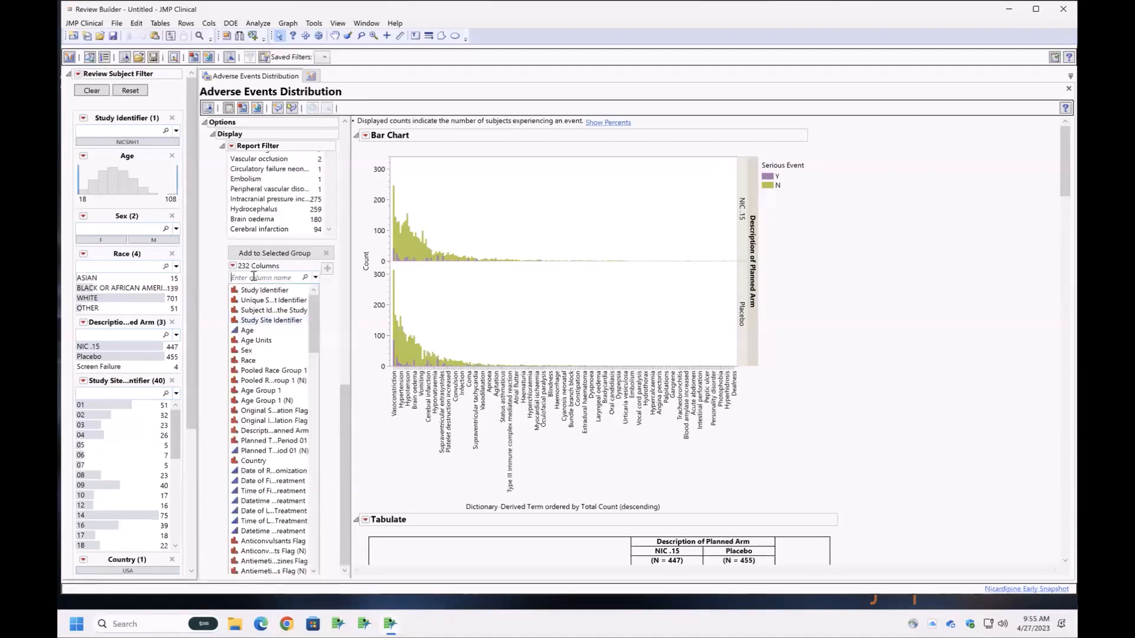
pyautogui.write('r')
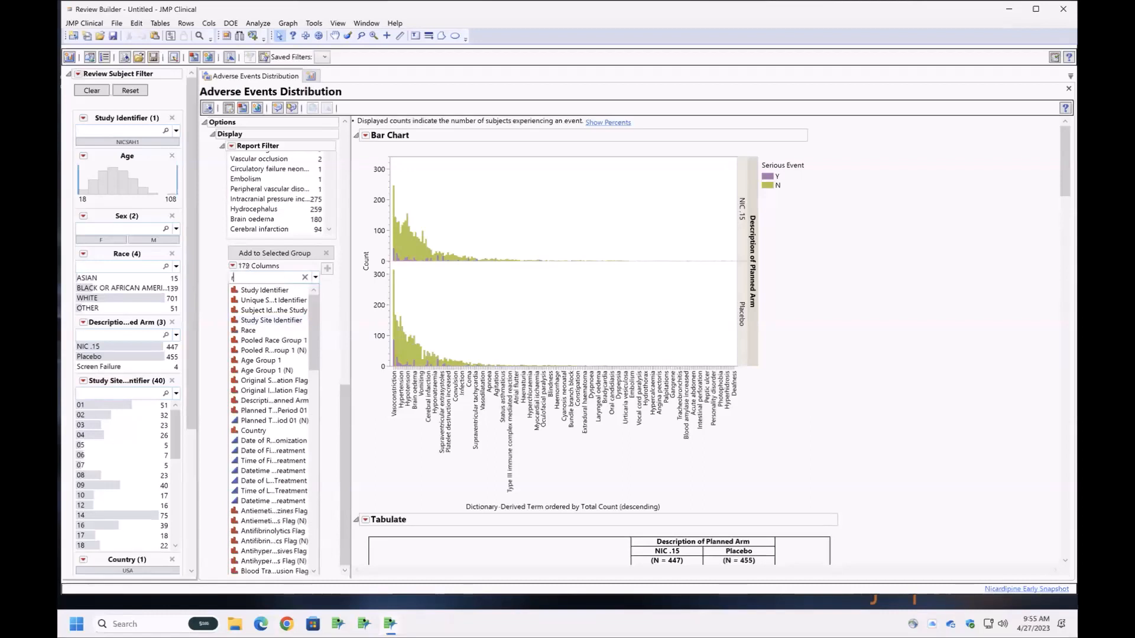
pyautogui.write('eview')
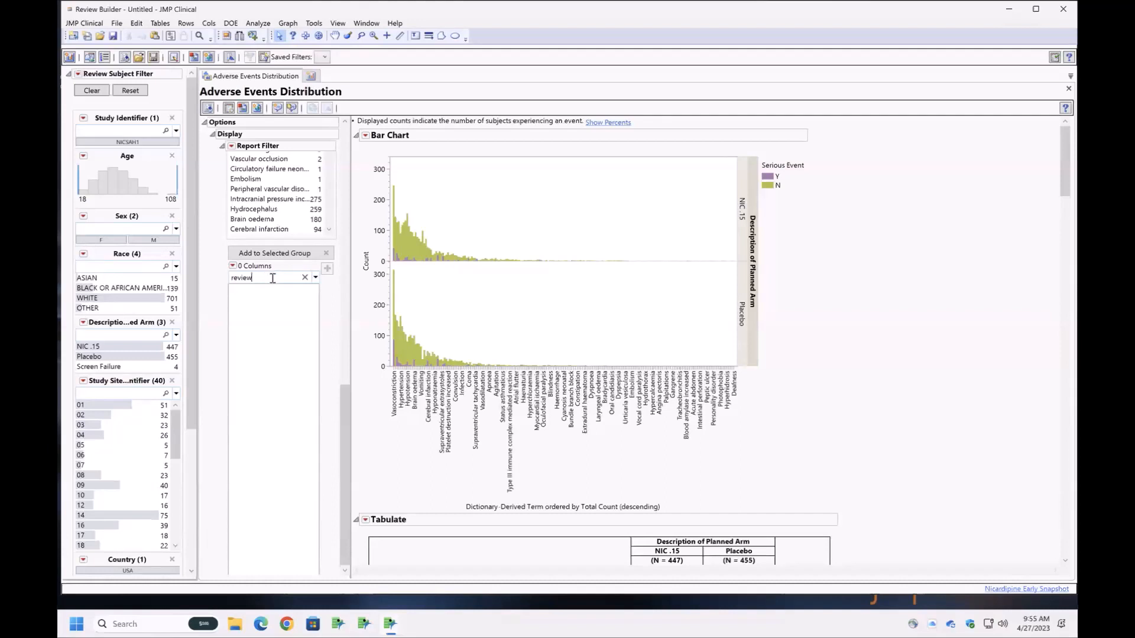
pyautogui.write('flag')
pyautogui.click(325, 255)
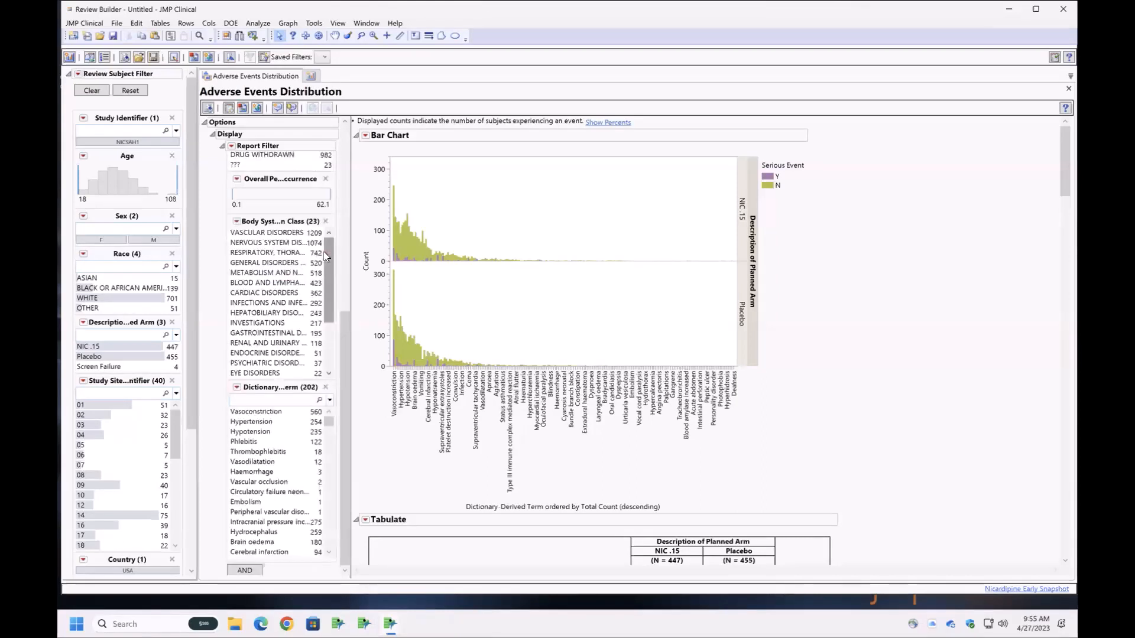